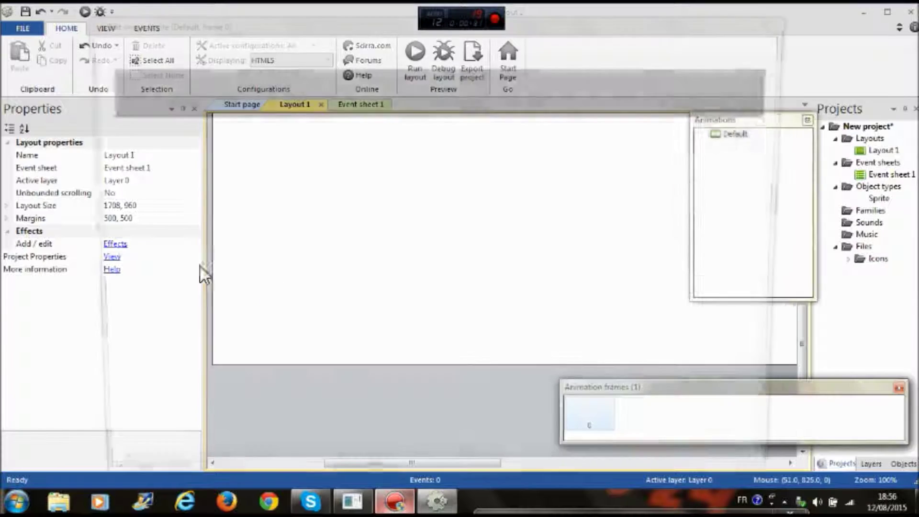
# Fill the new sprite's image with solid blue (RGB 19, 1, 253) using the brush and close the image editor
pyautogui.click(88, 113)
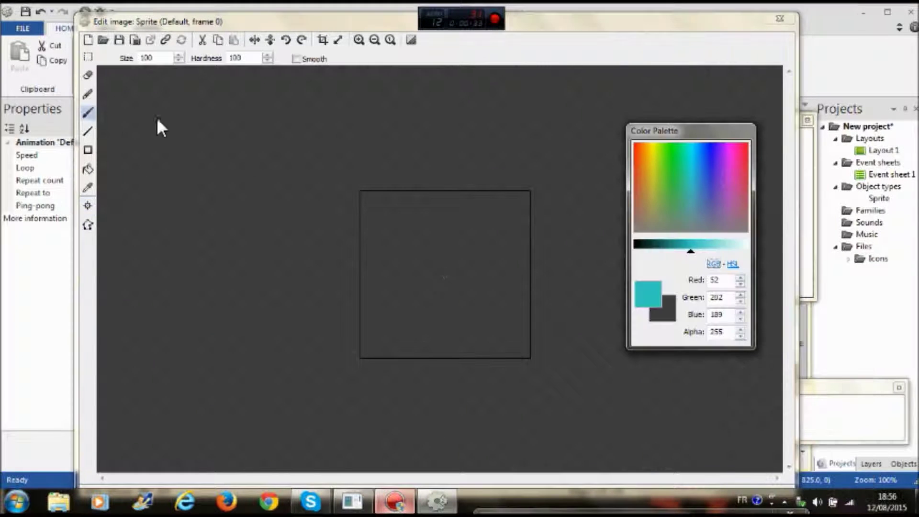
pyautogui.moveTo(715, 163)
pyautogui.mouseDown()
pyautogui.moveTo(710, 154)
pyautogui.moveTo(725, 158)
pyautogui.moveTo(620, 173)
pyautogui.moveTo(678, 144)
pyautogui.moveTo(714, 147)
pyautogui.mouseUp()
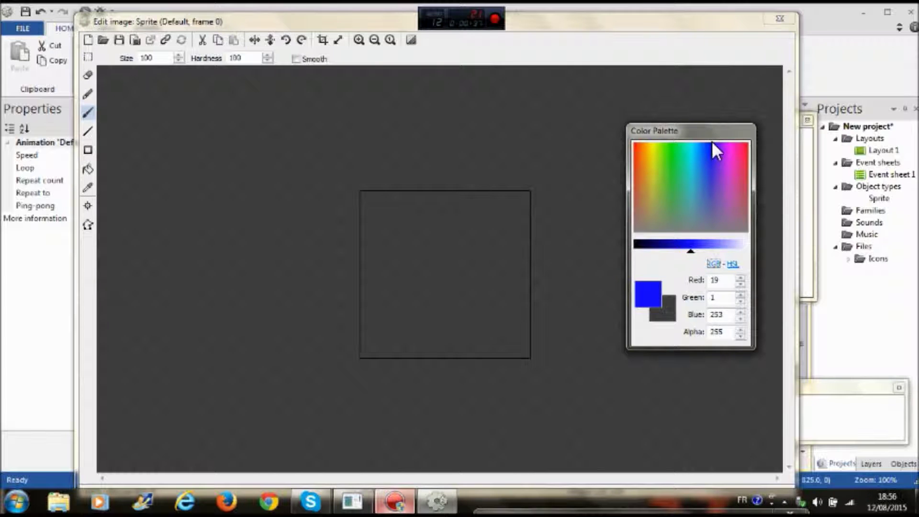
pyautogui.moveTo(499, 297)
pyautogui.mouseDown()
pyautogui.moveTo(472, 314)
pyautogui.moveTo(499, 356)
pyautogui.moveTo(282, 346)
pyautogui.moveTo(370, 234)
pyautogui.moveTo(609, 198)
pyautogui.moveTo(496, 220)
pyautogui.mouseUp()
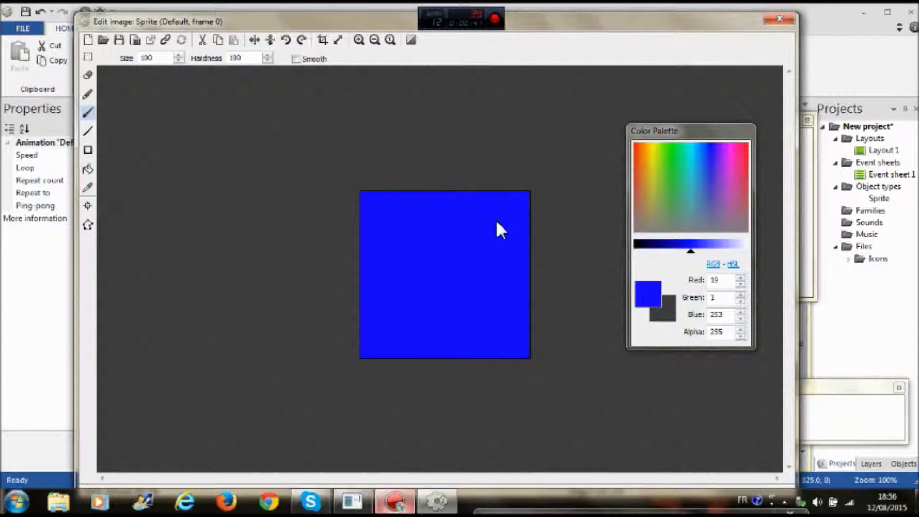
pyautogui.click(778, 20)
# Shrink the blue sprite to about 61 x 59 and place it in the layout's lower-left corner
pyautogui.moveTo(300, 268); pyautogui.dragTo(414, 252)
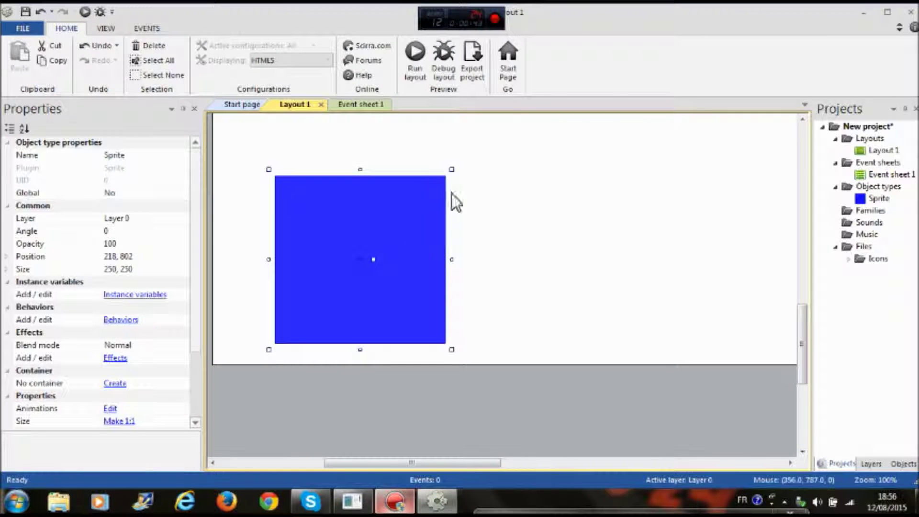
pyautogui.moveTo(455, 171); pyautogui.dragTo(325, 301)
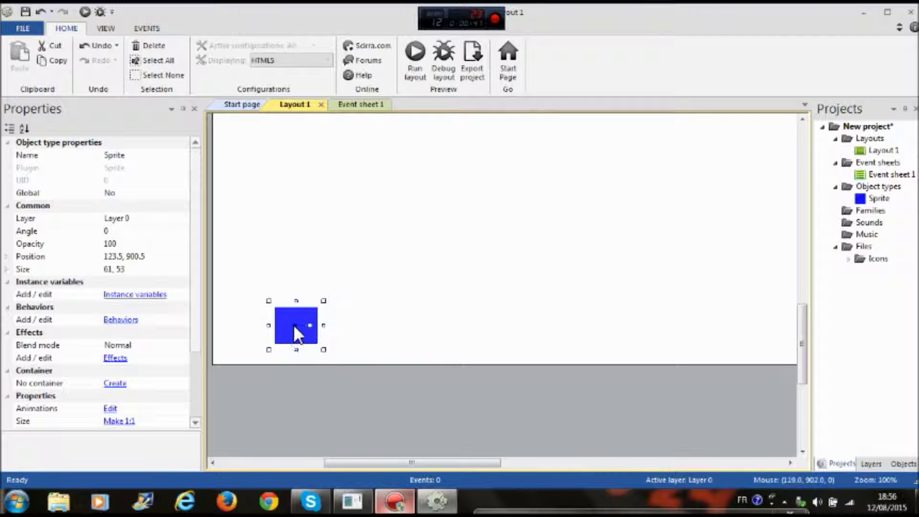
pyautogui.moveTo(268, 300); pyautogui.dragTo(227, 324)
# Rename the blue sprite as Joueur1
pyautogui.click(156, 157)
pyautogui.press('BackSpace')
pyautogui.press('capslock')
pyautogui.write('J')
pyautogui.press('capslock')
pyautogui.write('oue')
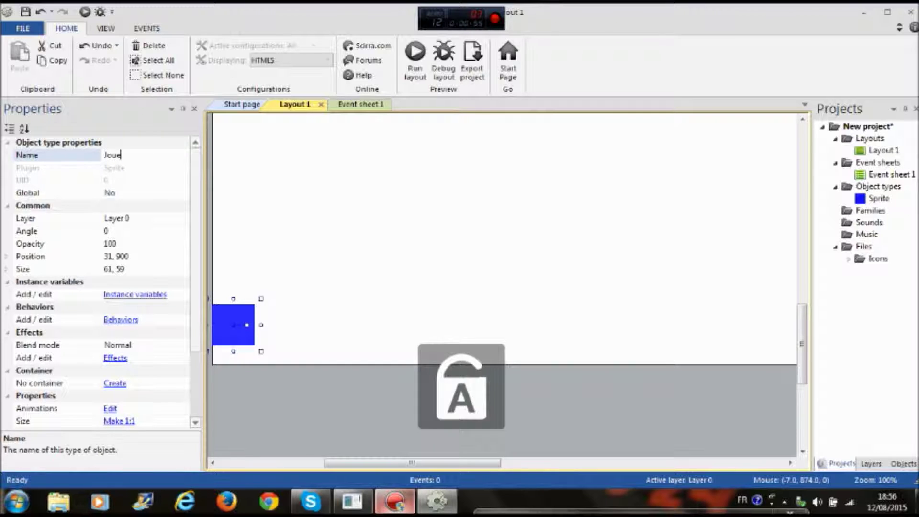
pyautogui.write('ur')
pyautogui.press('capslock')
pyautogui.write('1')
pyautogui.press('capslock')
pyautogui.press('Return')
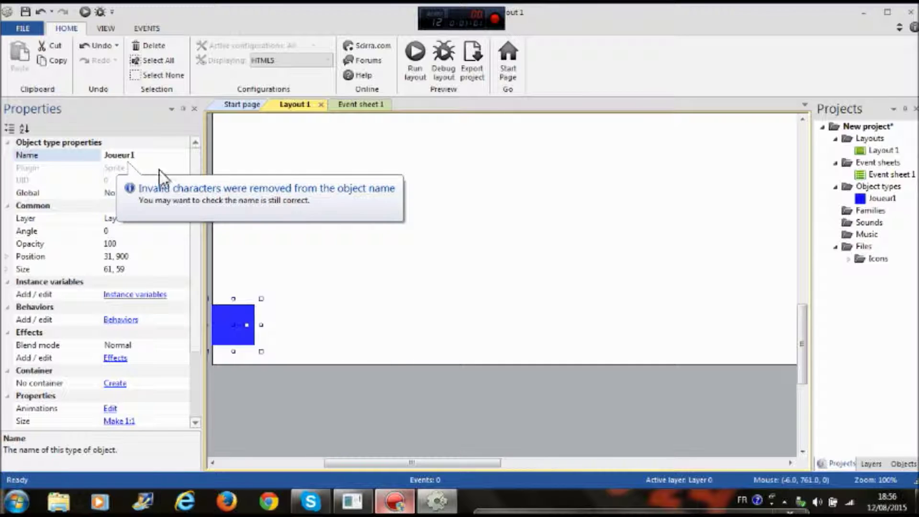
pyautogui.click(161, 156)
pyautogui.press('Return')
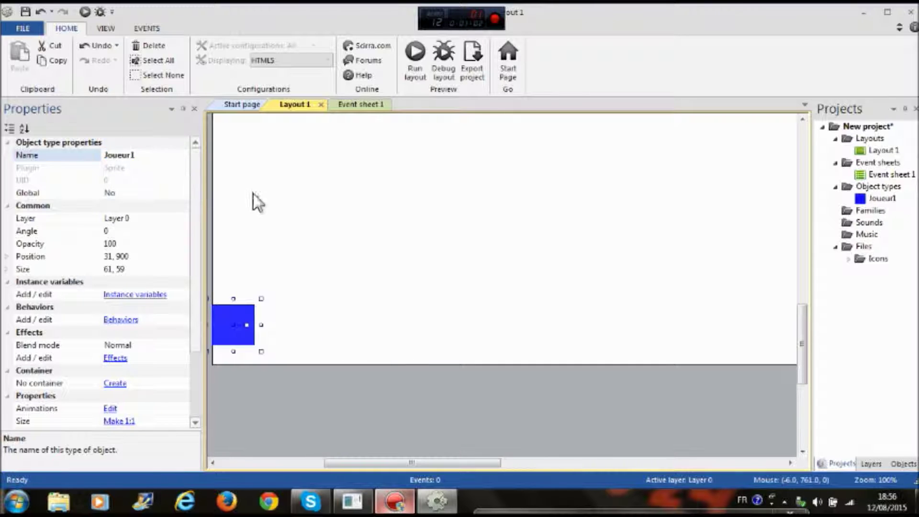
# Add the Scroll To behavior to the Joueur1 sprite
pyautogui.click(315, 332)
pyautogui.click(219, 305)
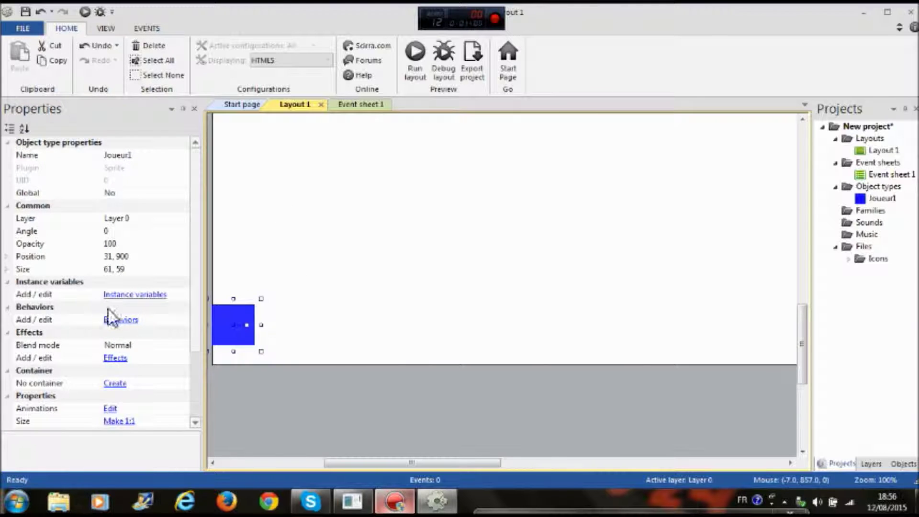
pyautogui.click(132, 319)
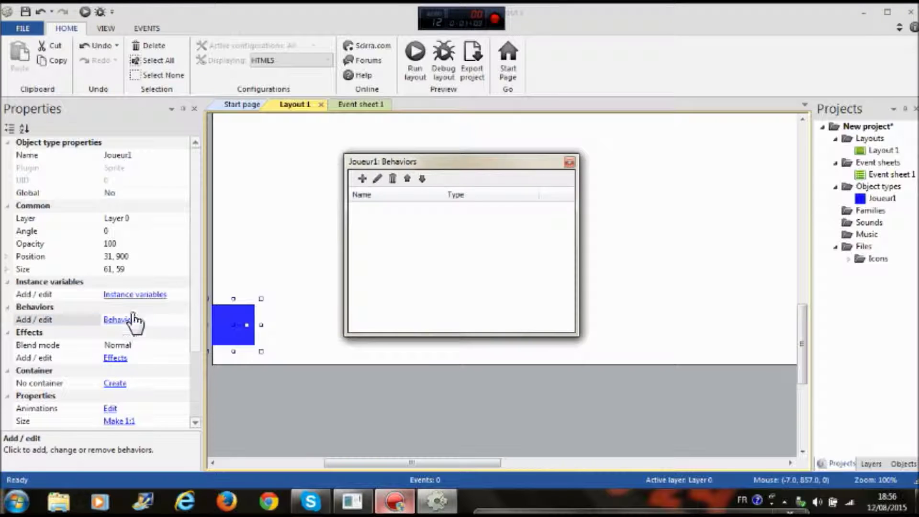
pyautogui.click(363, 178)
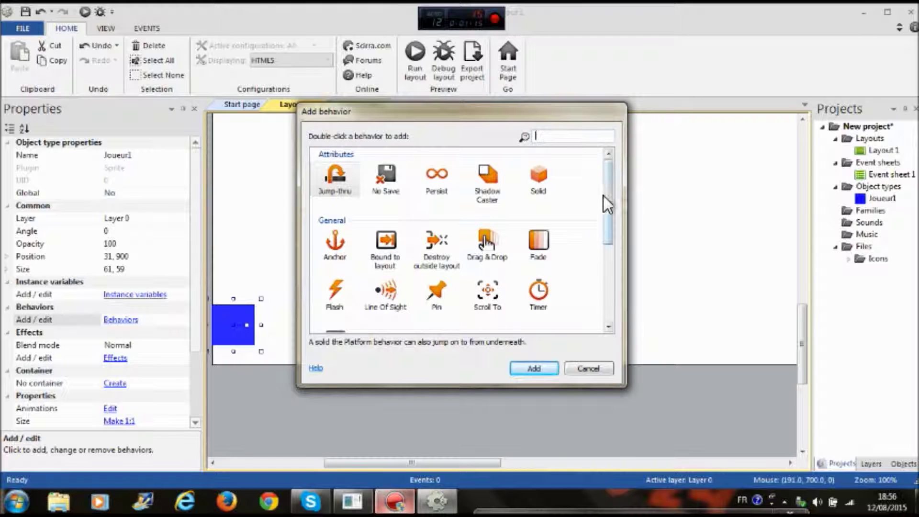
pyautogui.scroll(-1, 612, 213)
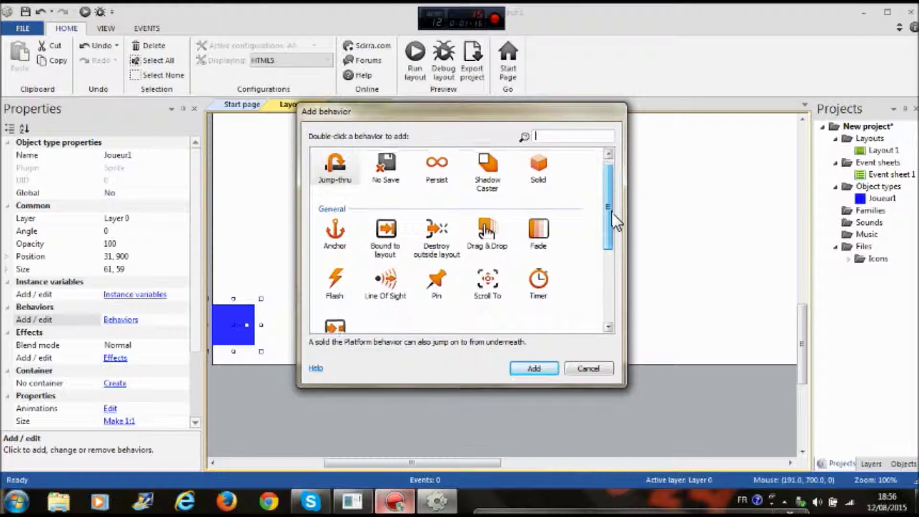
pyautogui.doubleClick(488, 275)
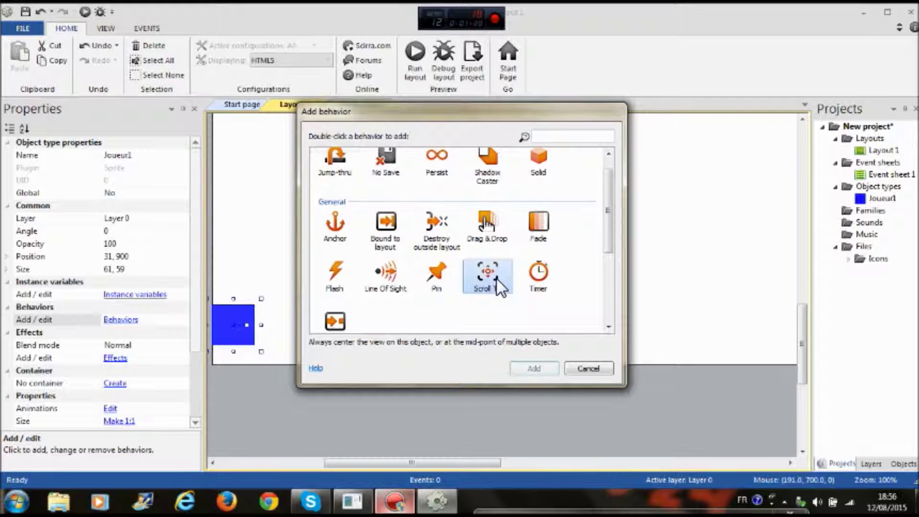
# Add the Platform behavior to Joueur1 and close its behaviors list
pyautogui.click(367, 178)
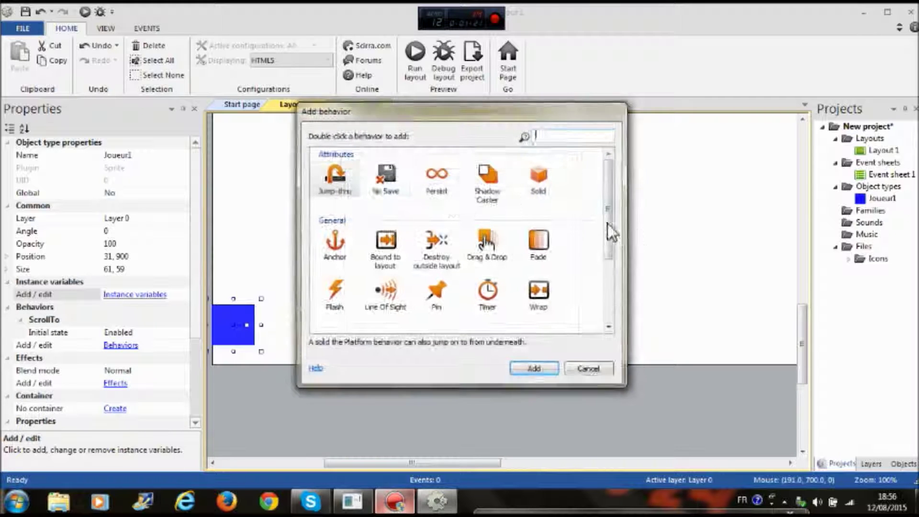
pyautogui.moveTo(610, 244); pyautogui.dragTo(614, 319)
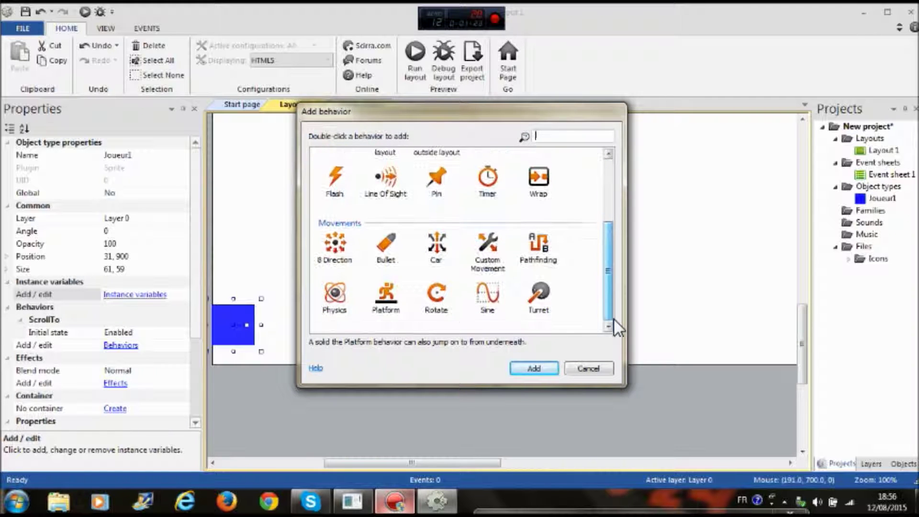
pyautogui.click(388, 299)
pyautogui.doubleClick(386, 297)
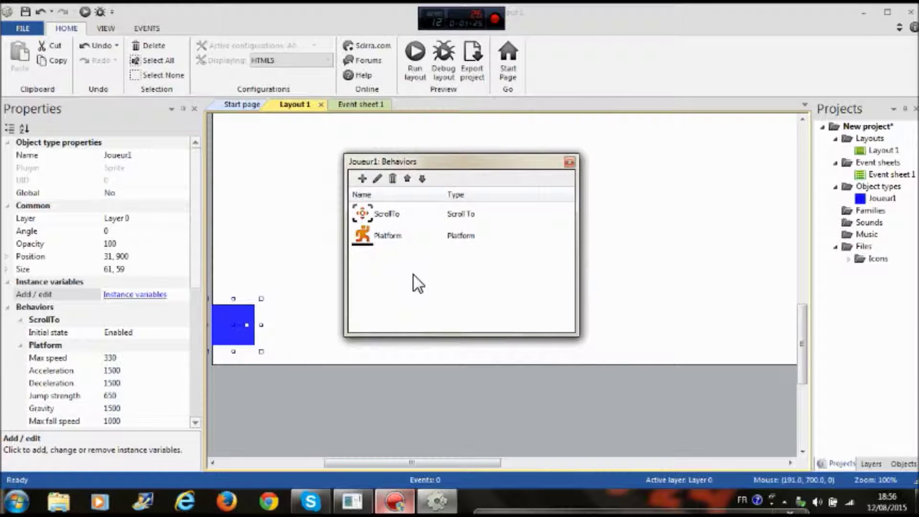
pyautogui.click(571, 159)
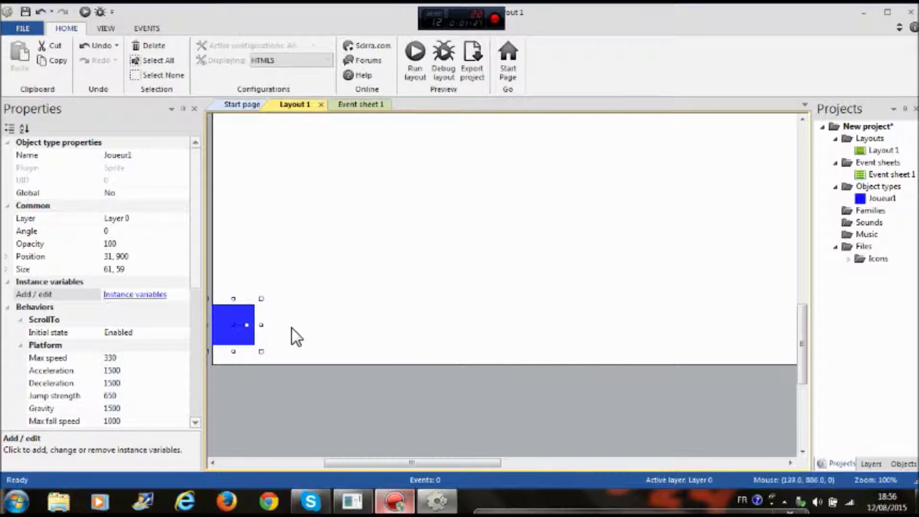
# Run a preview of the layout in the browser and close it
pyautogui.click(318, 343)
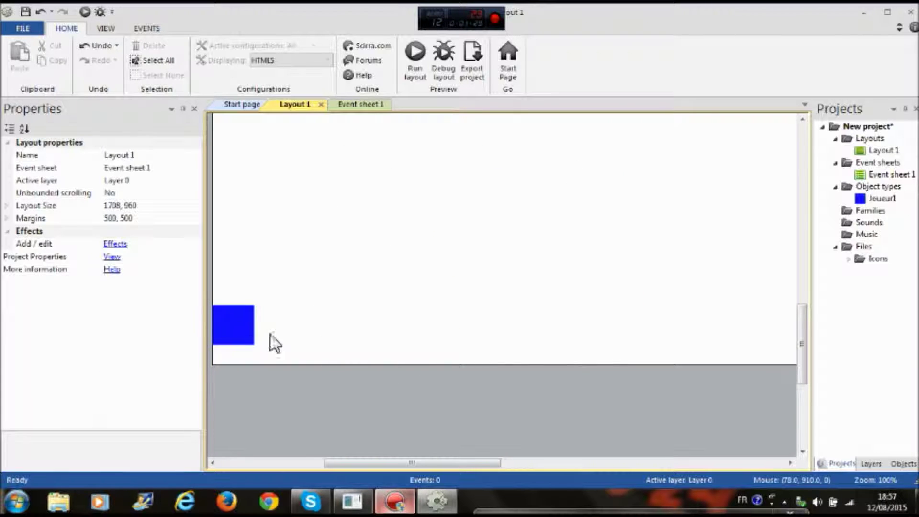
pyautogui.moveTo(231, 325)
pyautogui.mouseDown()
pyautogui.moveTo(265, 327)
pyautogui.moveTo(231, 324)
pyautogui.mouseUp()
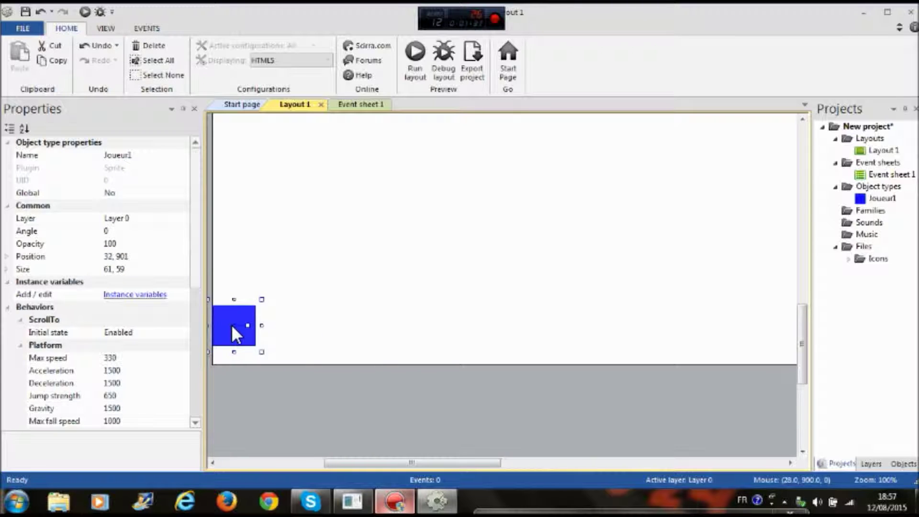
pyautogui.click(415, 62)
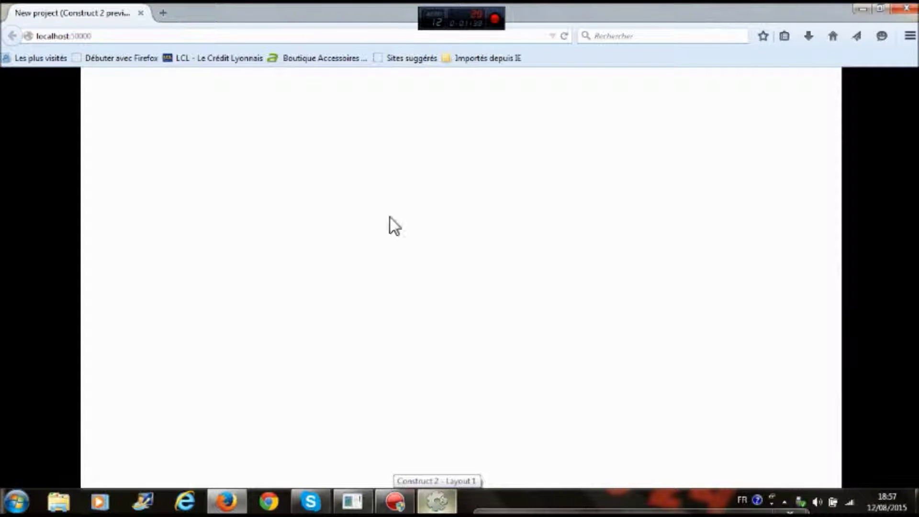
pyautogui.click(909, 10)
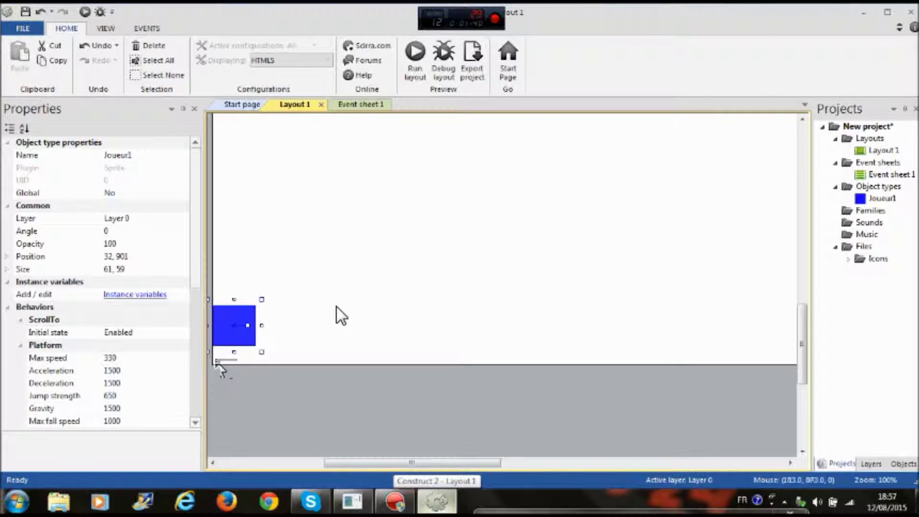
# Insert a new Sprite object beside the player and fill its image with solid dark green
pyautogui.click(336, 307)
pyautogui.doubleClick(293, 330)
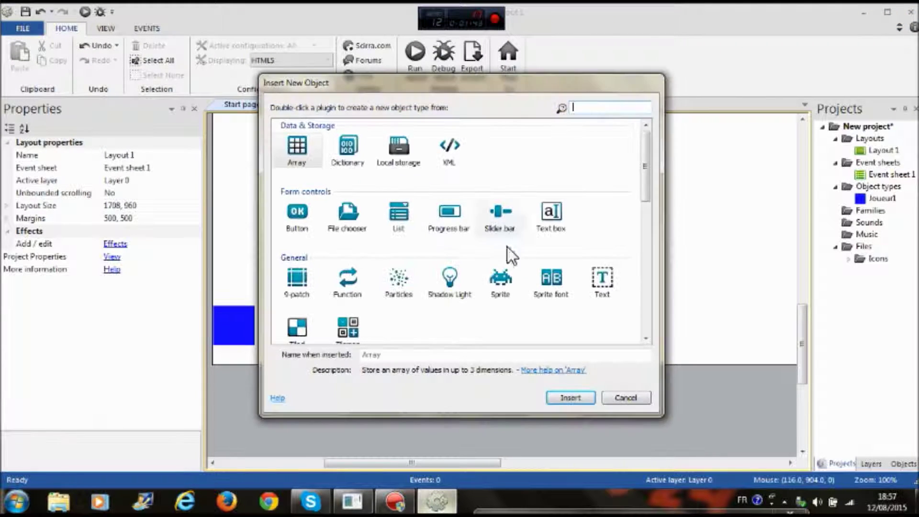
pyautogui.doubleClick(493, 288)
pyautogui.click(338, 307)
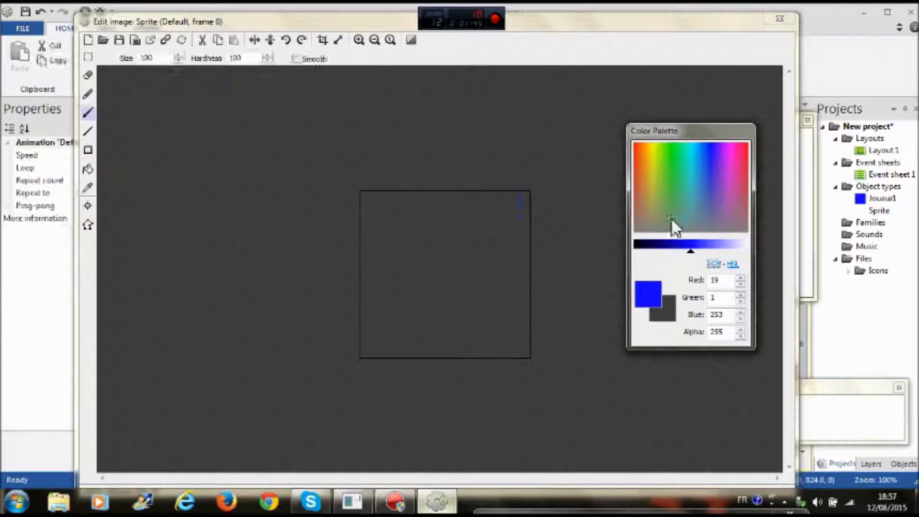
pyautogui.moveTo(673, 155)
pyautogui.mouseDown()
pyautogui.moveTo(669, 142)
pyautogui.moveTo(651, 143)
pyautogui.moveTo(665, 141)
pyautogui.mouseUp()
pyautogui.moveTo(671, 246); pyautogui.dragTo(668, 245)
pyautogui.moveTo(460, 282)
pyautogui.mouseDown()
pyautogui.moveTo(502, 304)
pyautogui.moveTo(338, 369)
pyautogui.moveTo(392, 212)
pyautogui.moveTo(392, 243)
pyautogui.moveTo(529, 225)
pyautogui.mouseUp()
pyautogui.click(778, 18)
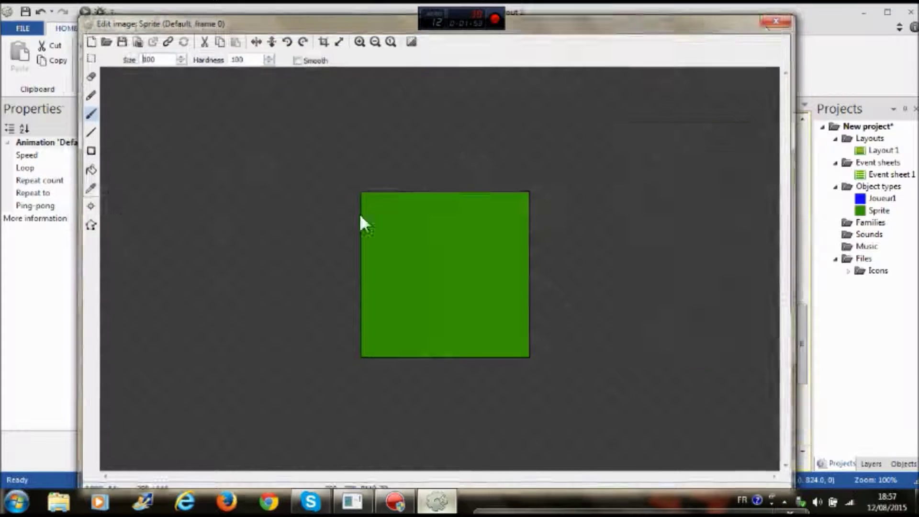
# Reshape the green sprite into a ground strip about 600 x 20 along the layout's bottom edge and rest the blue player on it
pyautogui.moveTo(412, 186); pyautogui.dragTo(619, 356)
pyautogui.click(241, 331)
pyautogui.moveTo(241, 328); pyautogui.dragTo(246, 333)
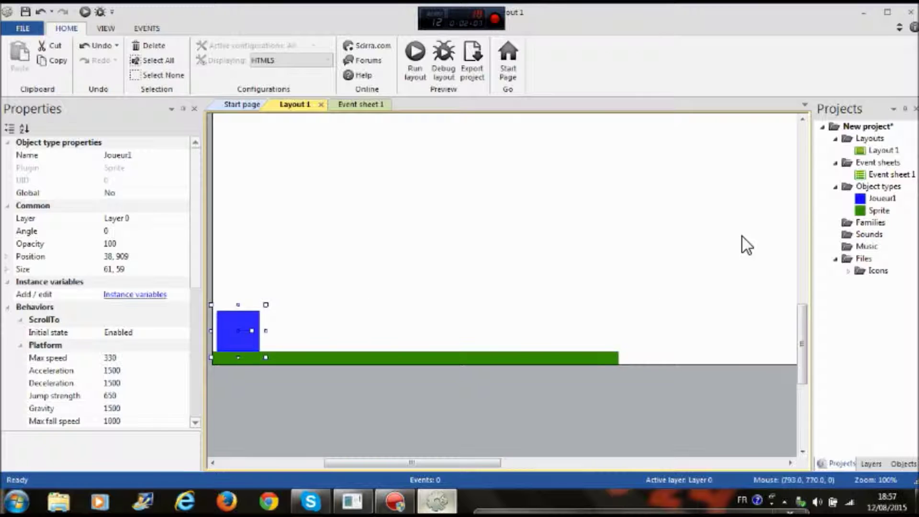
pyautogui.click(717, 227)
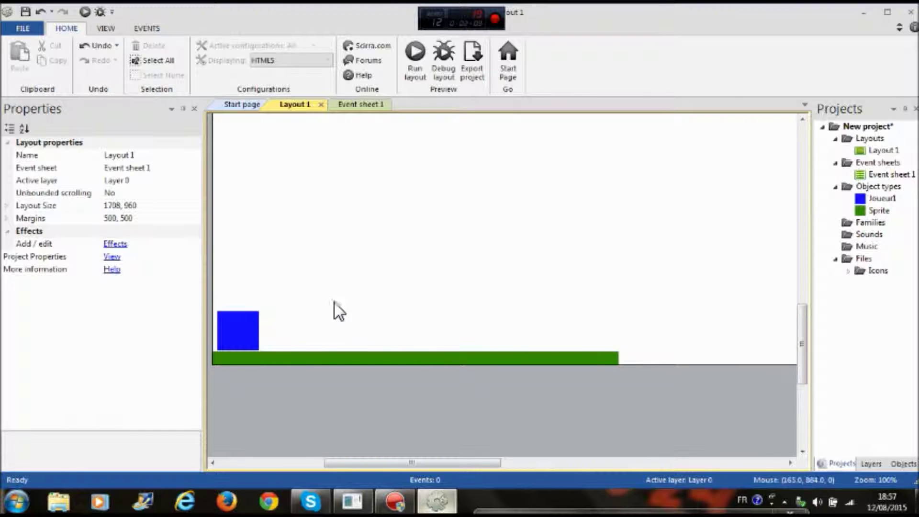
# Add the Solid behavior to the green ground strip and close its behaviors list
pyautogui.click(295, 357)
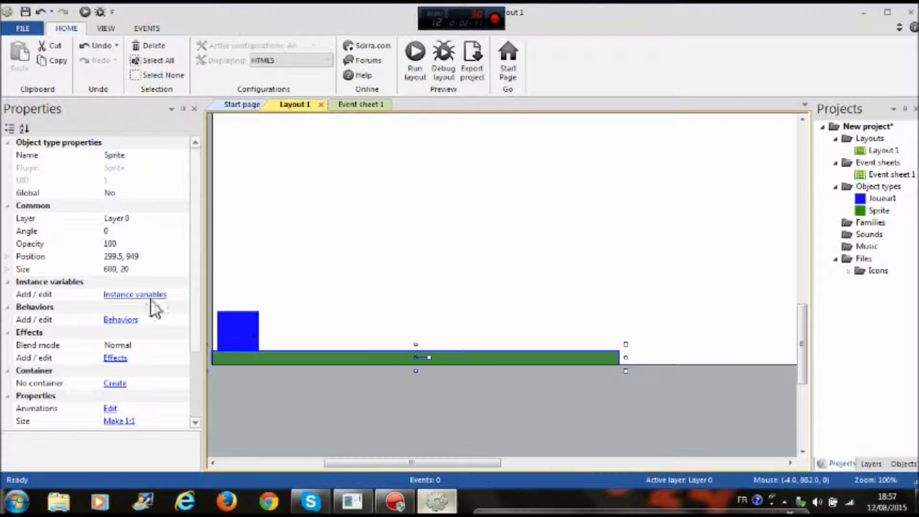
pyautogui.scroll(-1, 196, 274)
pyautogui.scroll(1, 192, 269)
pyautogui.click(120, 320)
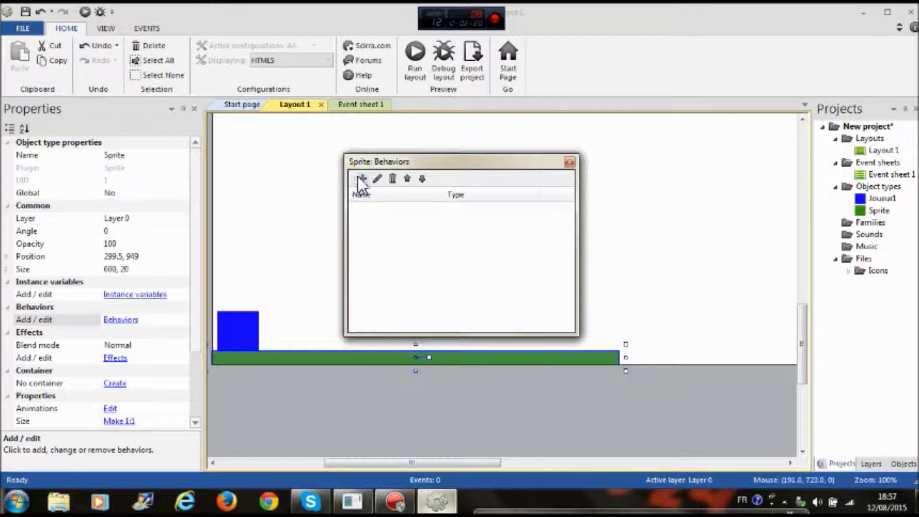
pyautogui.click(362, 178)
pyautogui.doubleClick(527, 184)
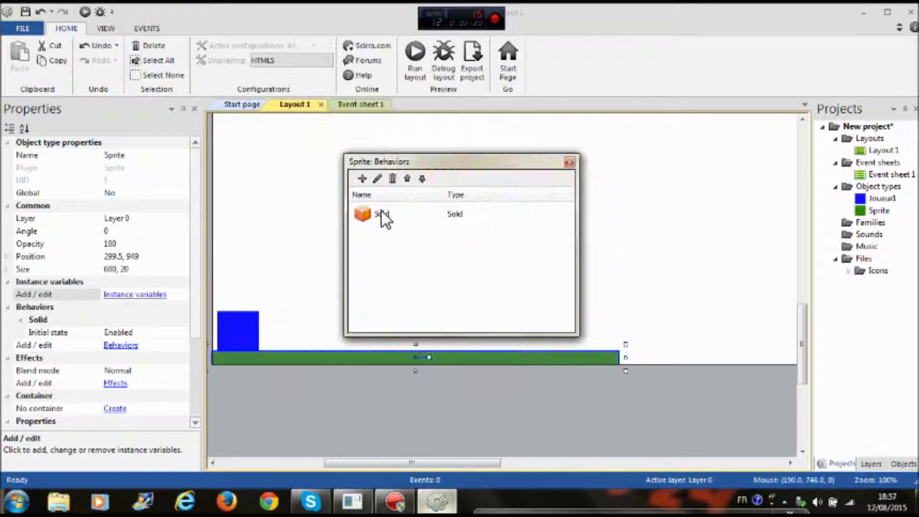
pyautogui.click(574, 162)
# Insert another Sprite object in the empty area of the layout beyond the green ground's right end
pyautogui.moveTo(234, 329); pyautogui.dragTo(233, 320)
pyautogui.moveTo(430, 462); pyautogui.dragTo(343, 411)
pyautogui.moveTo(309, 322); pyautogui.dragTo(309, 328)
pyautogui.moveTo(418, 456); pyautogui.dragTo(522, 458)
pyautogui.click(382, 302)
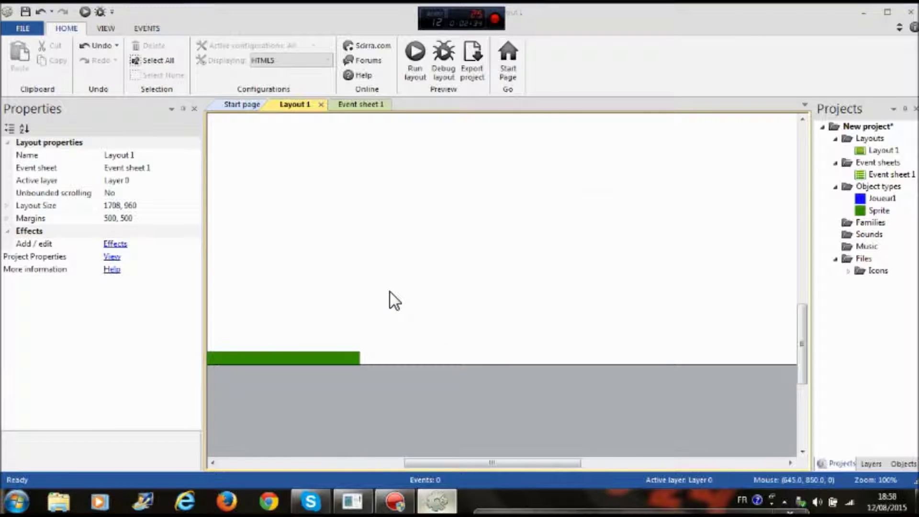
pyautogui.doubleClick(389, 292)
pyautogui.click(501, 299)
pyautogui.doubleClick(500, 312)
pyautogui.click(500, 311)
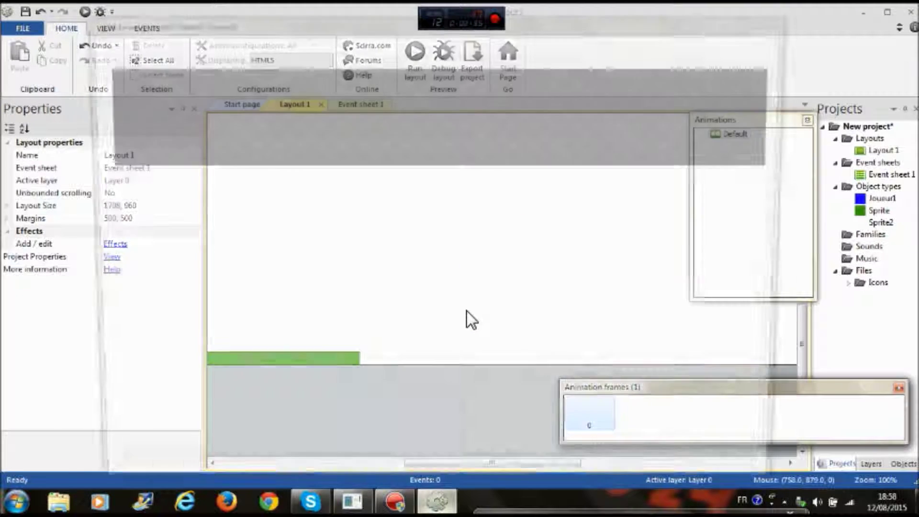
# Fill the new sprite's image with solid red (RGB 249, 13, 5) and close the image editor
pyautogui.click(639, 148)
pyautogui.click(635, 145)
pyautogui.moveTo(411, 229)
pyautogui.mouseDown()
pyautogui.moveTo(228, 249)
pyautogui.moveTo(493, 205)
pyautogui.moveTo(468, 308)
pyautogui.moveTo(534, 382)
pyautogui.moveTo(467, 322)
pyautogui.moveTo(385, 277)
pyautogui.mouseUp()
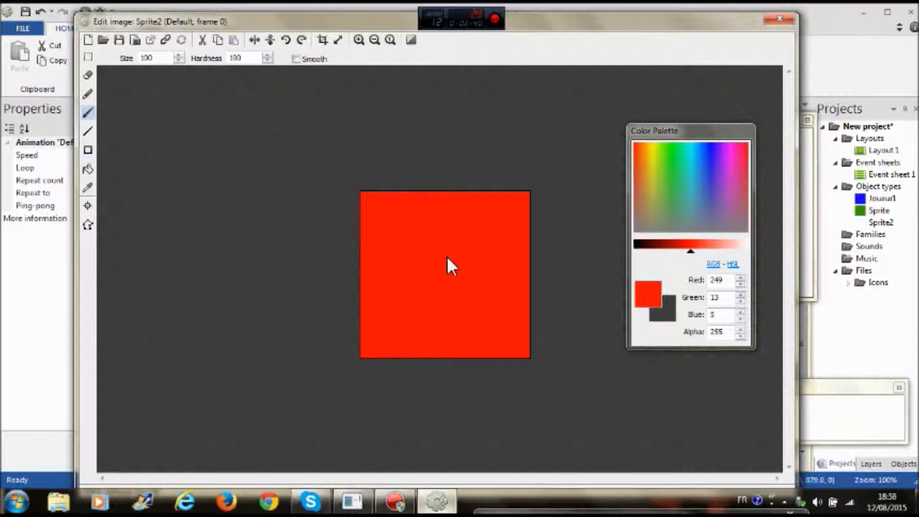
pyautogui.click(772, 17)
# Flatten the red sprite to about 257 x 19 and place it on the layout's bottom edge, with a gap after the green ground
pyautogui.moveTo(424, 295); pyautogui.dragTo(421, 217)
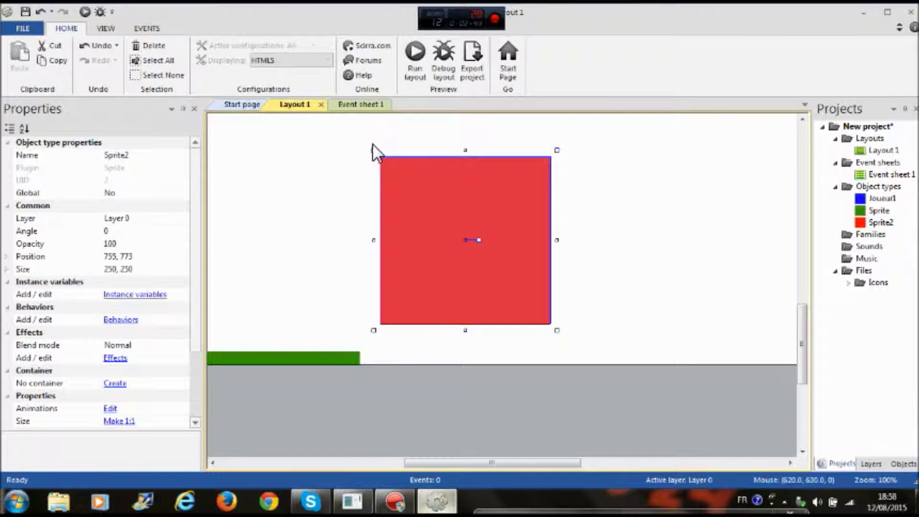
pyautogui.moveTo(373, 144); pyautogui.dragTo(384, 302)
pyautogui.moveTo(558, 316); pyautogui.dragTo(547, 354)
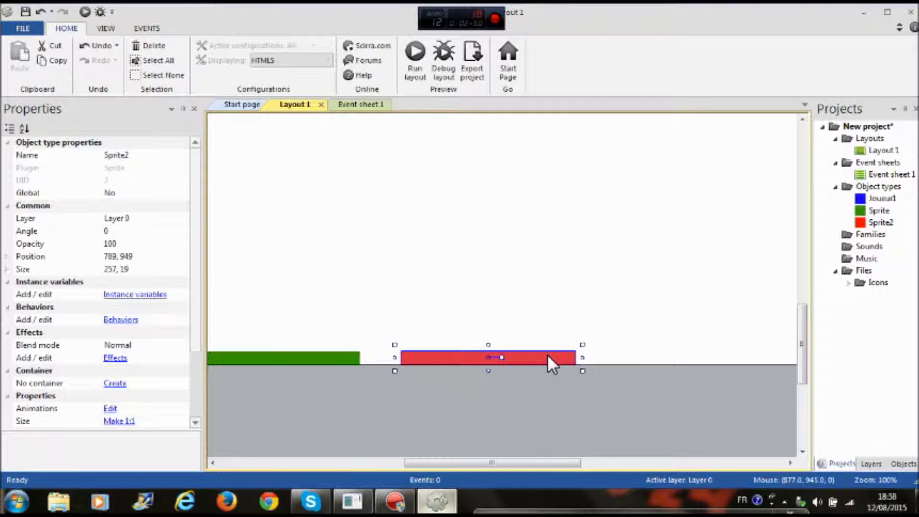
# Add the Solid behavior to the red strip
pyautogui.click(121, 319)
pyautogui.click(362, 179)
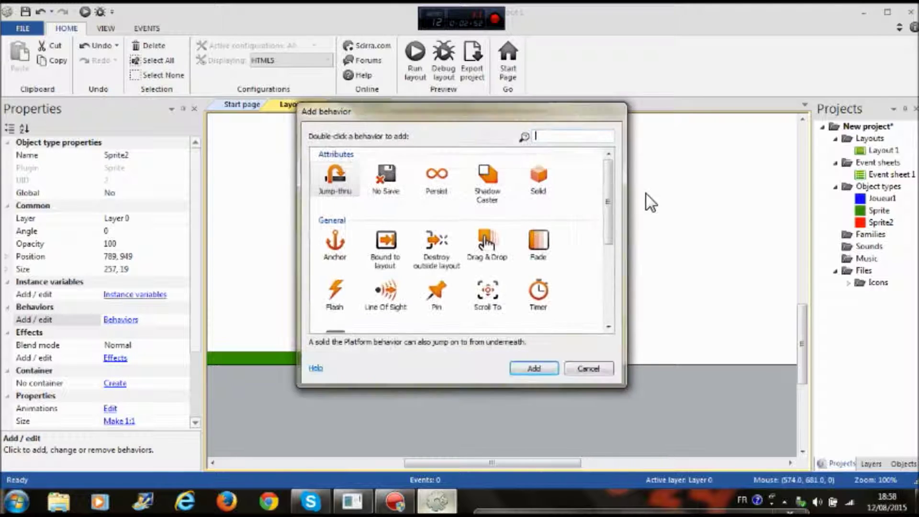
pyautogui.doubleClick(536, 188)
# Add the Sine movement behavior to the red strip and close its behaviors list
pyautogui.click(363, 179)
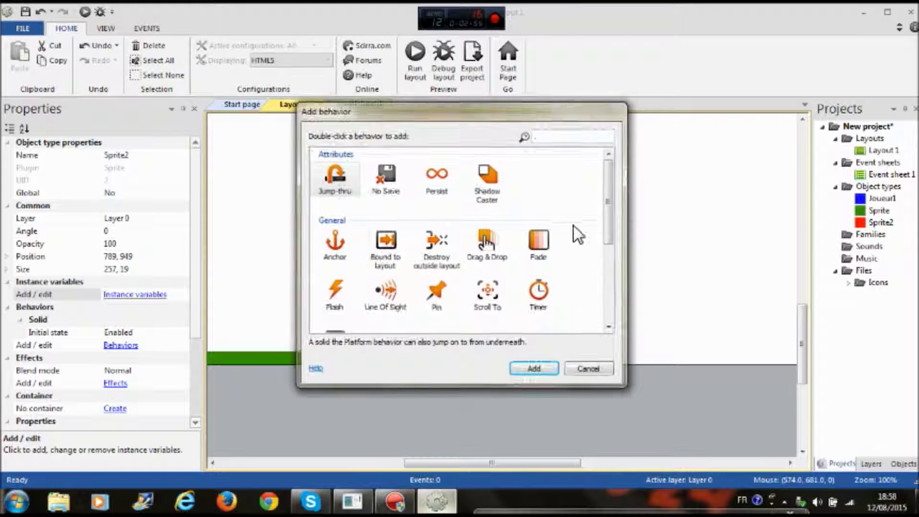
pyautogui.scroll(-2, 612, 251)
pyautogui.scroll(2, 612, 251)
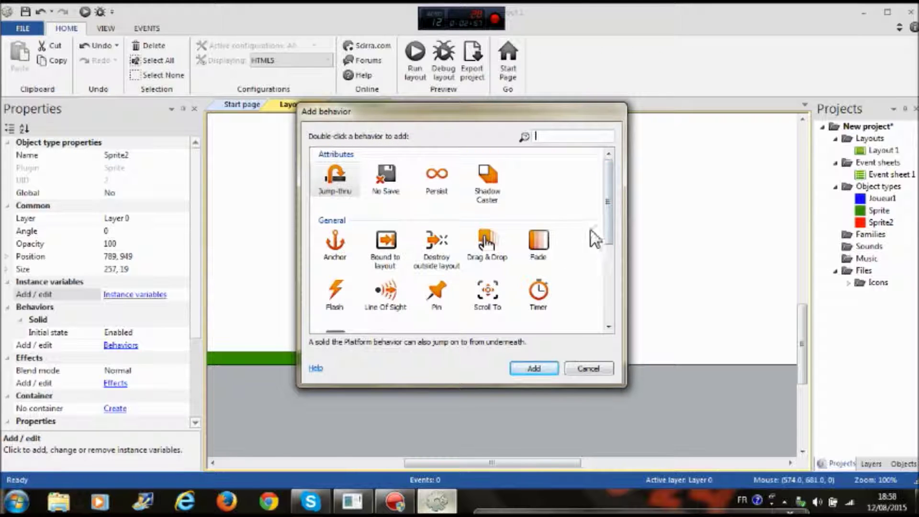
pyautogui.scroll(-5, 605, 280)
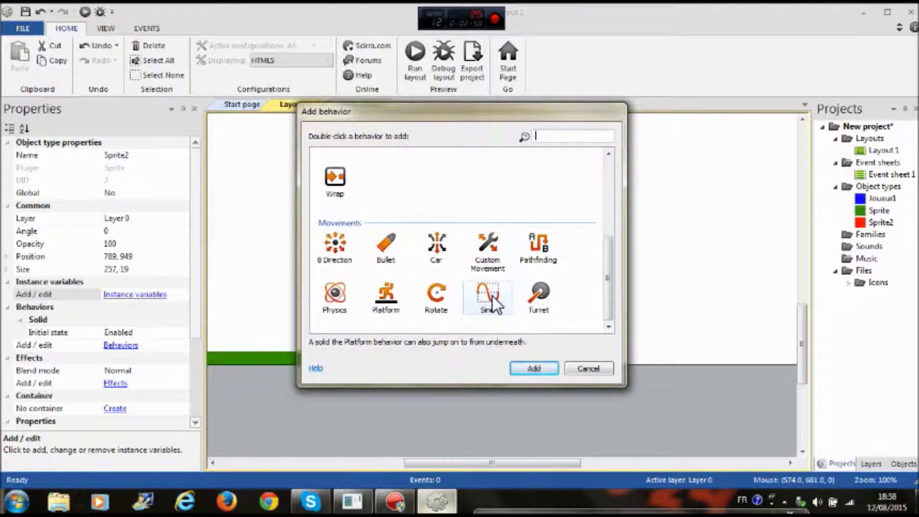
pyautogui.doubleClick(501, 303)
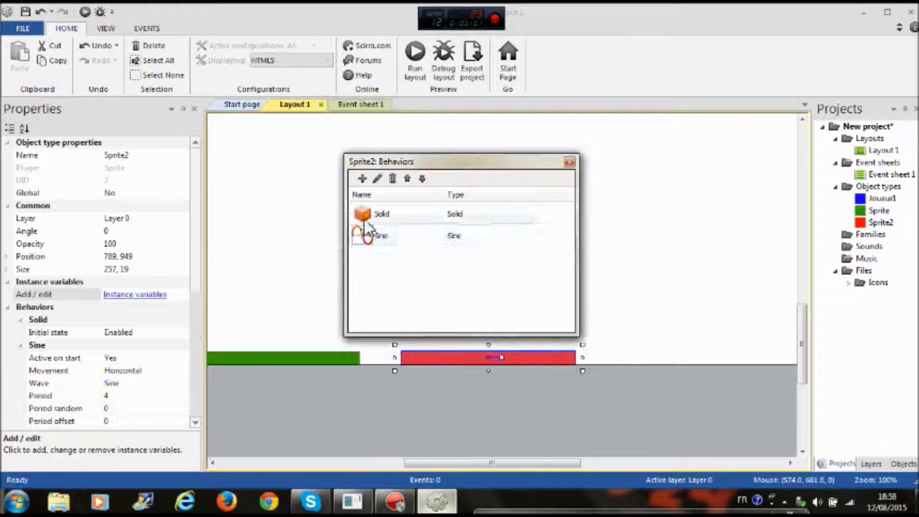
pyautogui.click(569, 162)
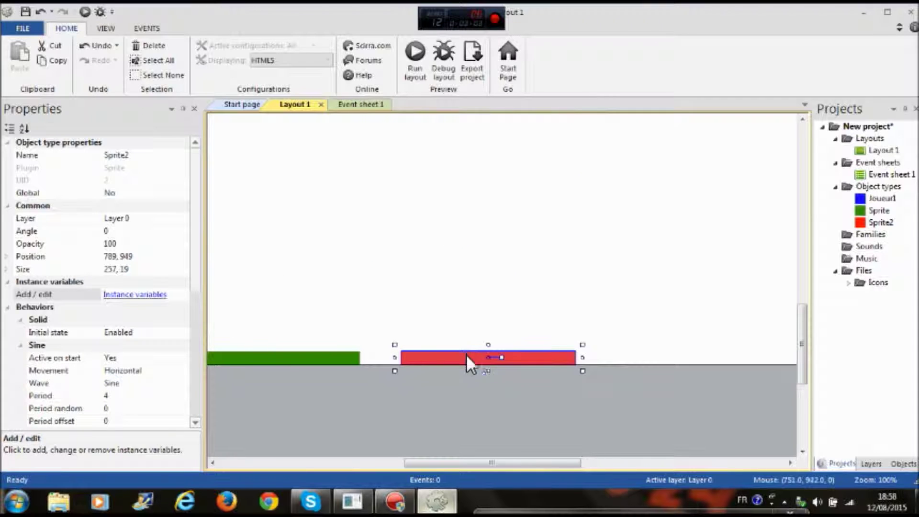
# Shift the red strip slightly farther from the green ground, to about 820, 947, and set its Sine magnitude to 100
pyautogui.moveTo(458, 356); pyautogui.dragTo(477, 357)
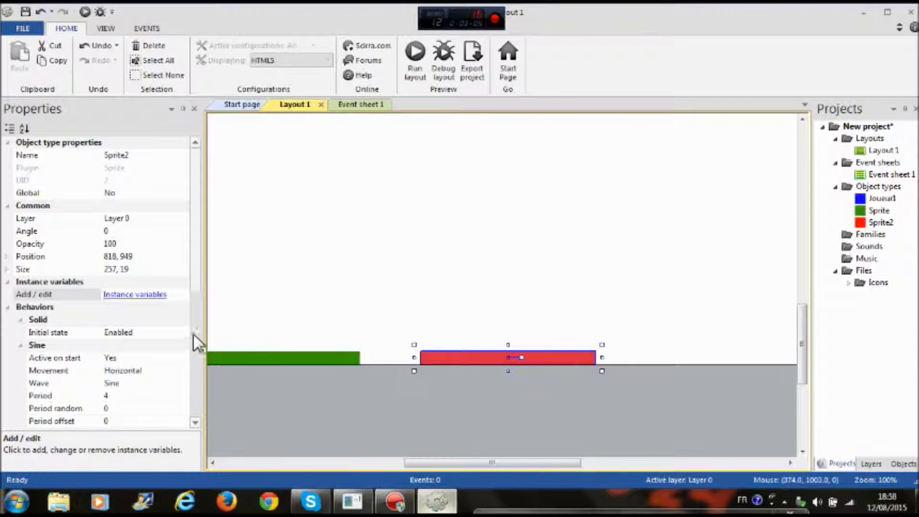
pyautogui.scroll(-3, 194, 307)
pyautogui.click(136, 360)
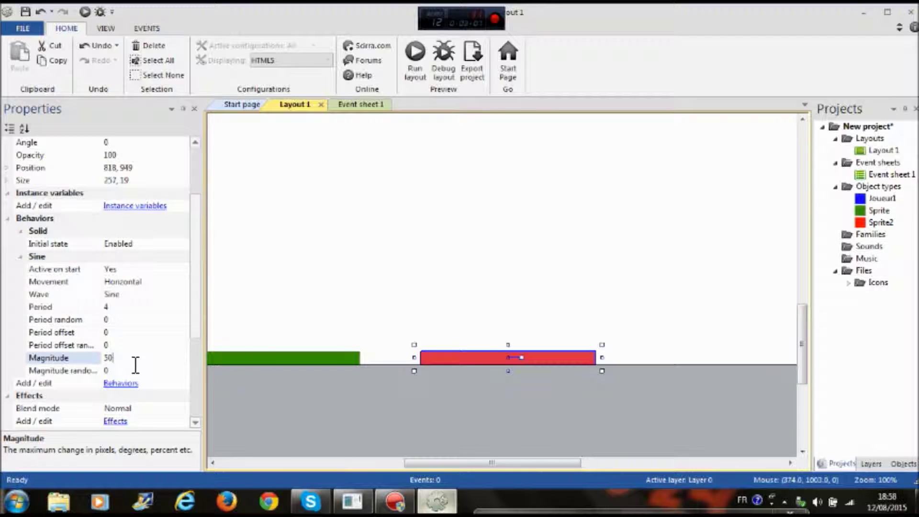
pyautogui.write('100')
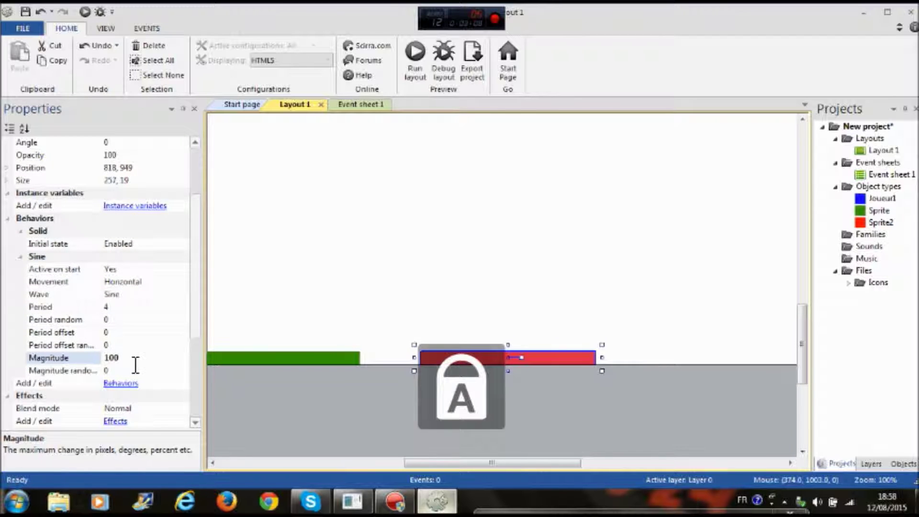
pyautogui.moveTo(440, 353); pyautogui.dragTo(442, 354)
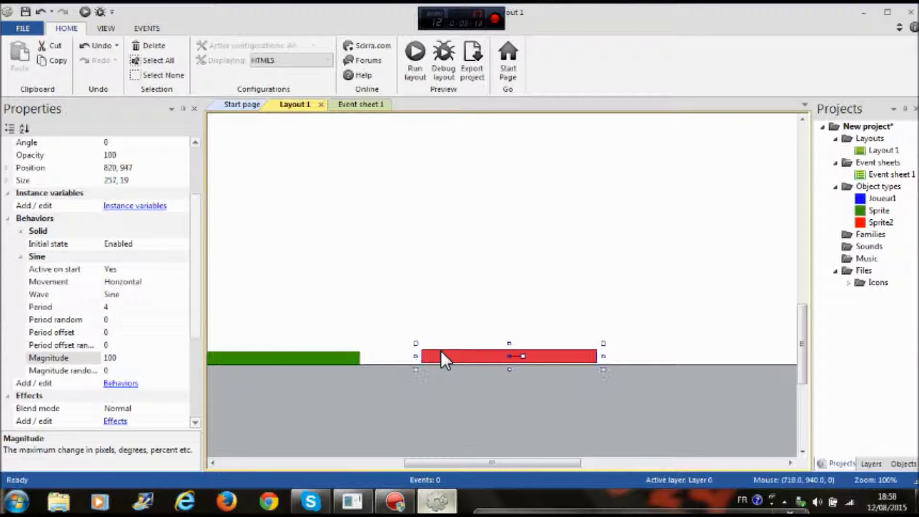
pyautogui.click(550, 427)
# Insert another Sprite object in the empty area of the layout above the red strip
pyautogui.moveTo(530, 463); pyautogui.dragTo(492, 415)
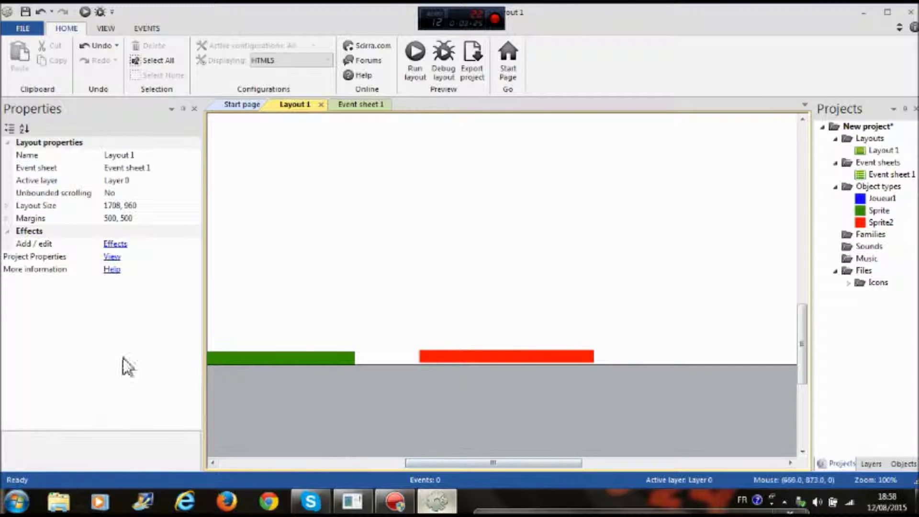
pyautogui.moveTo(515, 464); pyautogui.dragTo(560, 457)
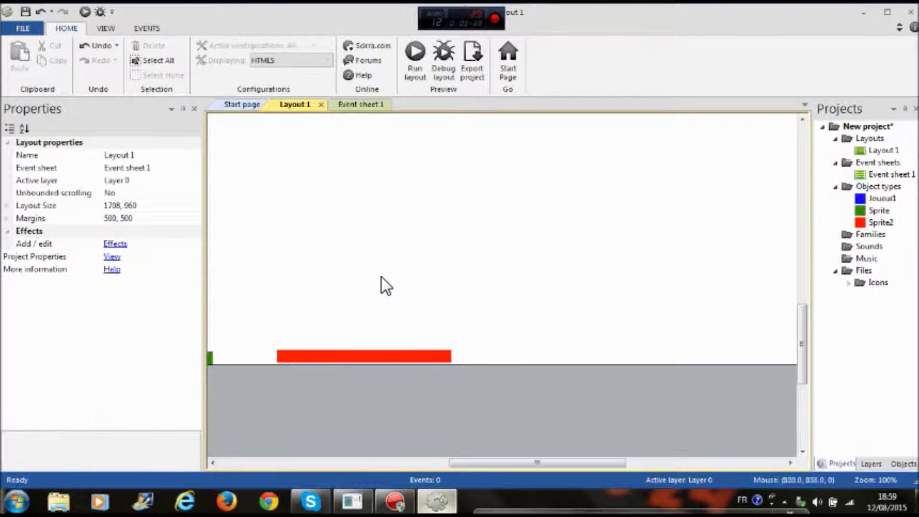
pyautogui.doubleClick(364, 292)
pyautogui.doubleClick(498, 277)
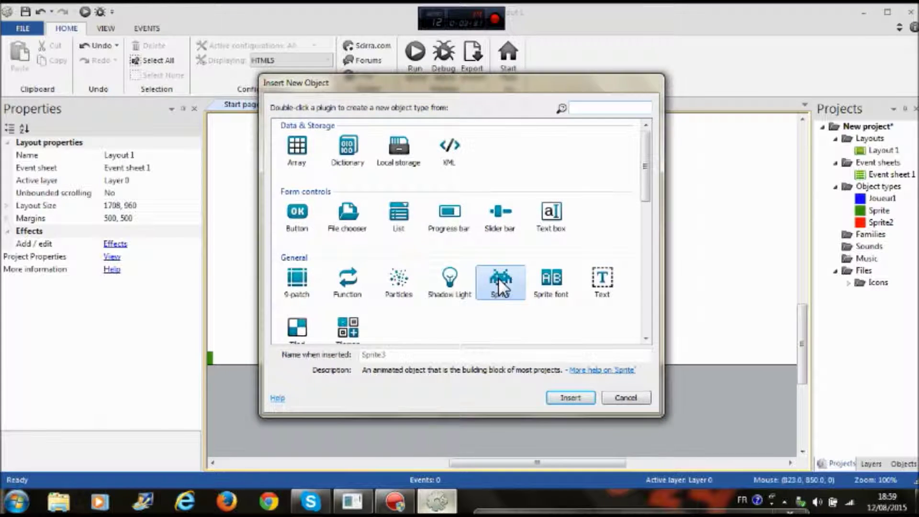
pyautogui.click(490, 260)
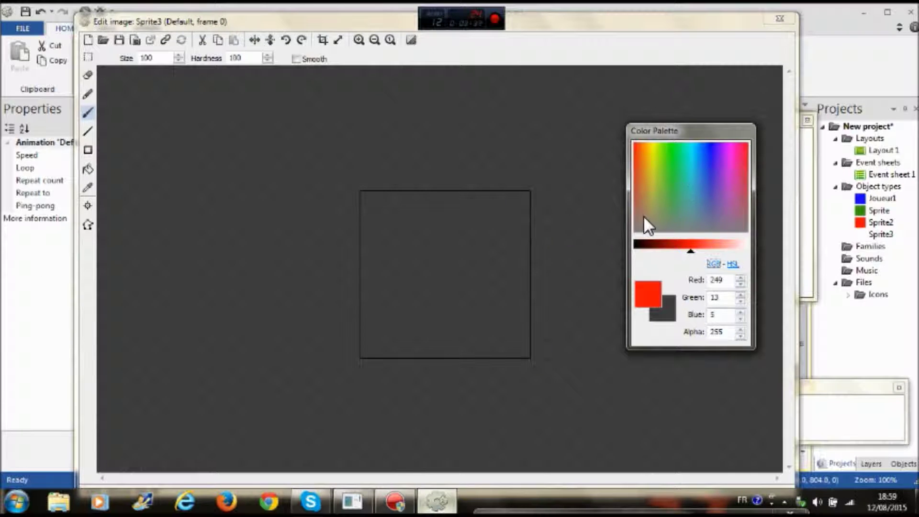
# Fill the new sprite's image with solid cyan (RGB 14, 228, 240) and close the image editor
pyautogui.moveTo(741, 157)
pyautogui.mouseDown()
pyautogui.moveTo(735, 141)
pyautogui.moveTo(735, 166)
pyautogui.moveTo(681, 201)
pyautogui.moveTo(704, 210)
pyautogui.moveTo(691, 218)
pyautogui.moveTo(652, 220)
pyautogui.moveTo(652, 173)
pyautogui.moveTo(616, 201)
pyautogui.moveTo(660, 179)
pyautogui.moveTo(689, 182)
pyautogui.moveTo(692, 205)
pyautogui.moveTo(704, 209)
pyautogui.moveTo(705, 160)
pyautogui.moveTo(694, 160)
pyautogui.mouseUp()
pyautogui.moveTo(507, 258)
pyautogui.mouseDown()
pyautogui.moveTo(421, 283)
pyautogui.moveTo(323, 208)
pyautogui.moveTo(513, 312)
pyautogui.moveTo(366, 353)
pyautogui.mouseUp()
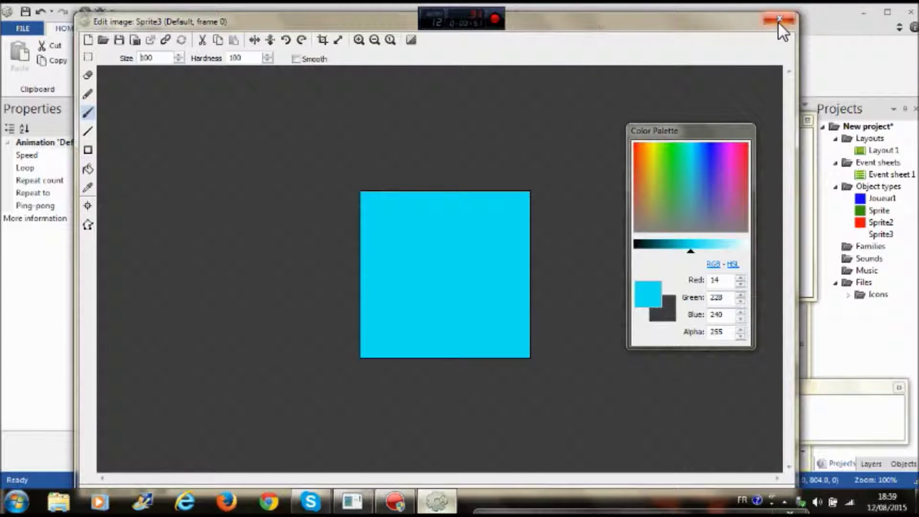
pyautogui.click(779, 19)
# Flatten the cyan sprite to about 227 x 20 and place it above the red strip's right end, at about 996, 806
pyautogui.click(402, 173)
pyautogui.click(419, 191)
pyautogui.moveTo(399, 169); pyautogui.dragTo(432, 262)
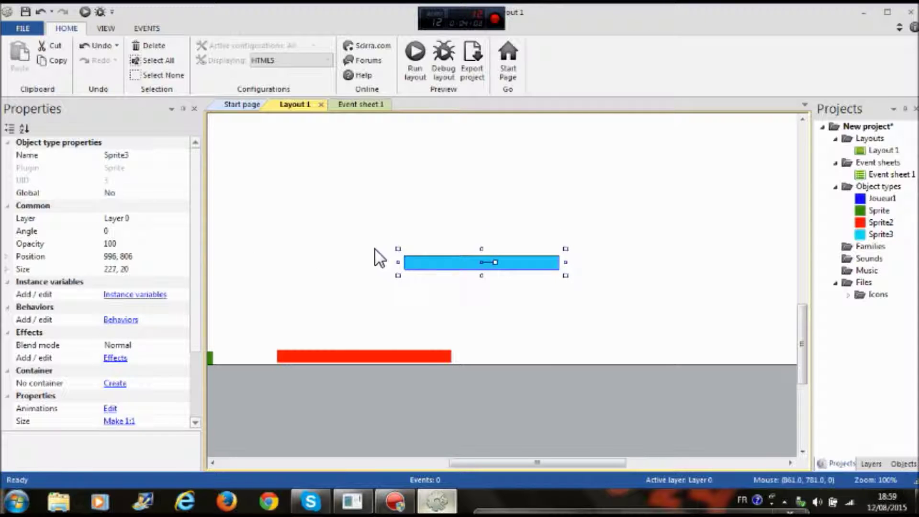
# Add the Jump-thru behavior to the cyan platform and close its behaviors list
pyautogui.click(137, 320)
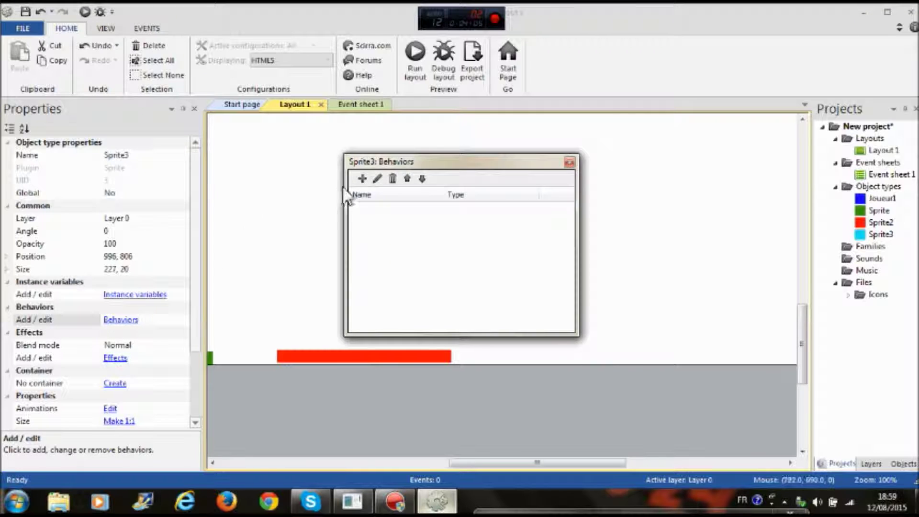
pyautogui.click(357, 180)
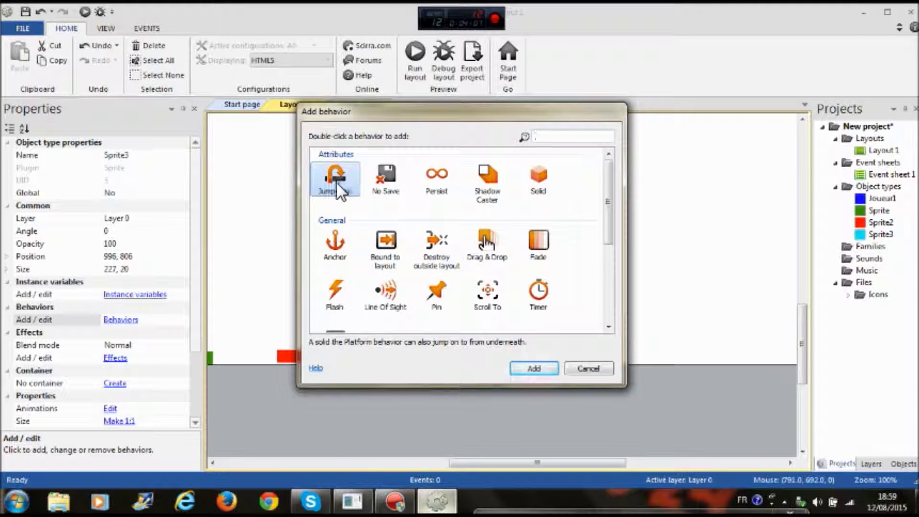
pyautogui.doubleClick(337, 182)
pyautogui.click(570, 162)
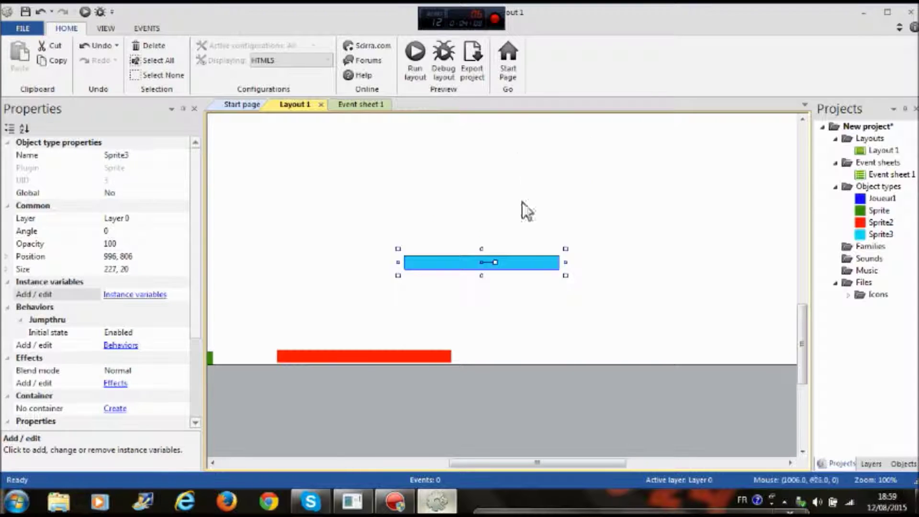
# Set the cyan platform's opacity to 50 and deselect it
pyautogui.moveTo(191, 240); pyautogui.dragTo(191, 344)
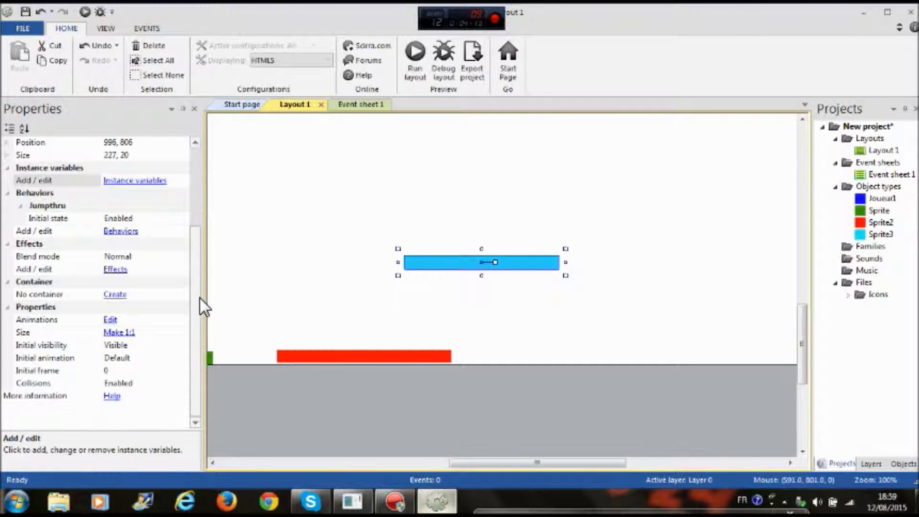
pyautogui.moveTo(200, 297); pyautogui.dragTo(200, 246)
pyautogui.click(143, 210)
pyautogui.press('BackSpace')
pyautogui.press('capslock')
pyautogui.press('capslock')
pyautogui.write('500')
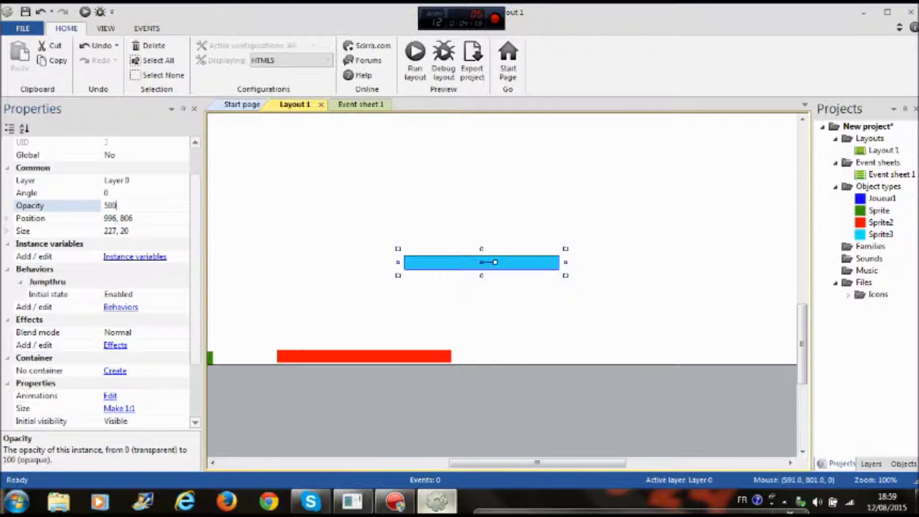
pyautogui.press('Return')
pyautogui.press('capslock')
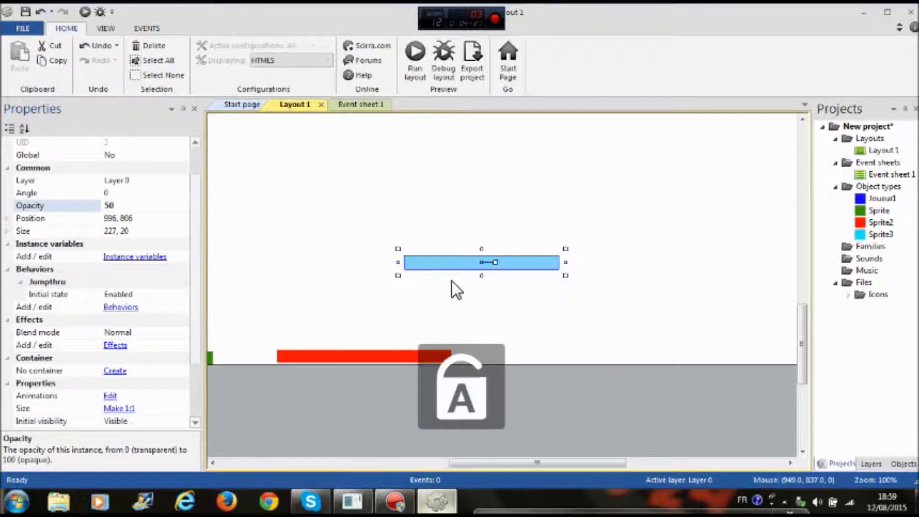
pyautogui.click(454, 307)
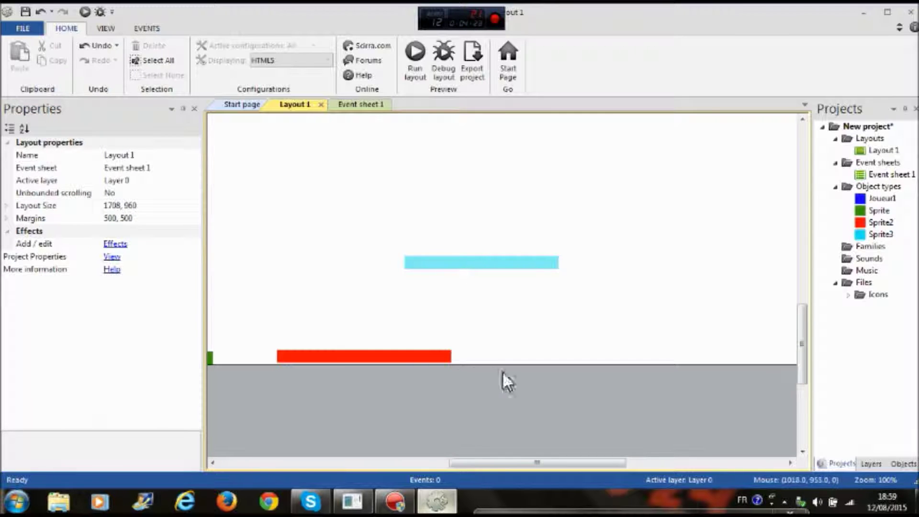
# Run the layout, move the player onto the red strip and jump up onto the cyan platform, then close the preview
pyautogui.moveTo(515, 458); pyautogui.dragTo(499, 432)
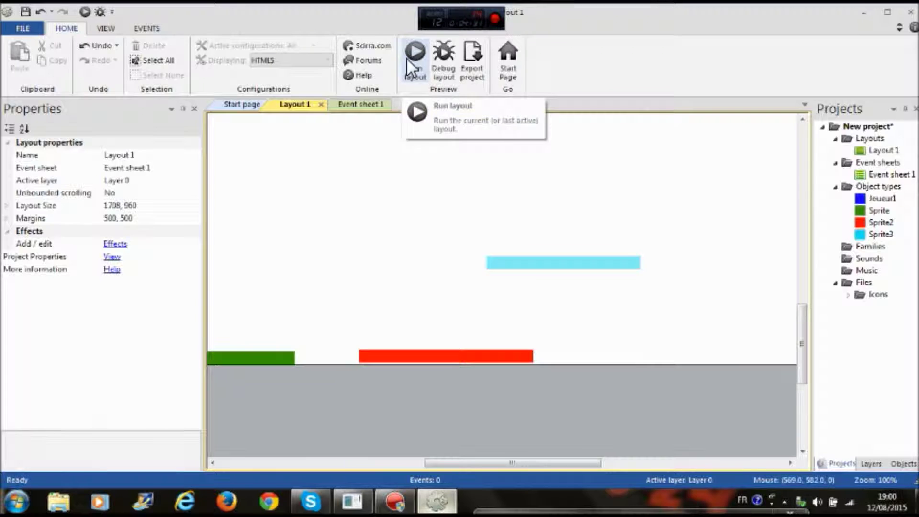
pyautogui.click(414, 54)
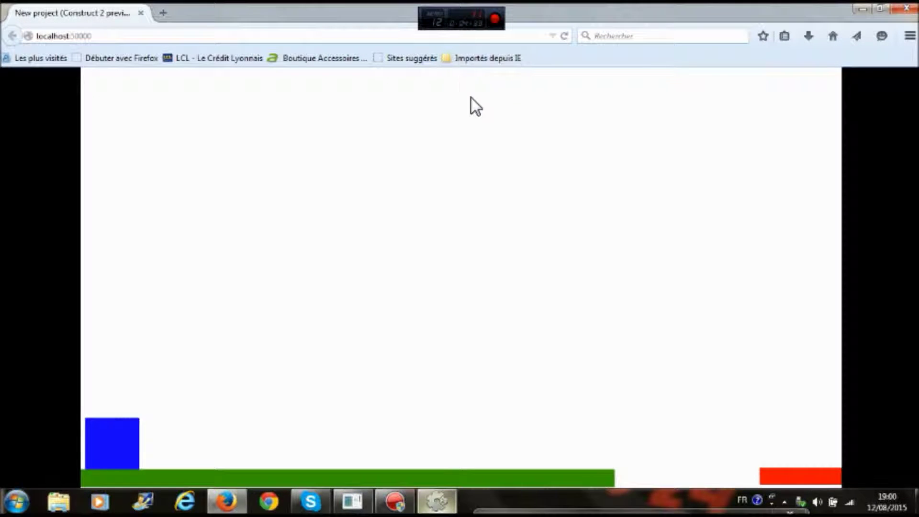
pyautogui.press('Right')
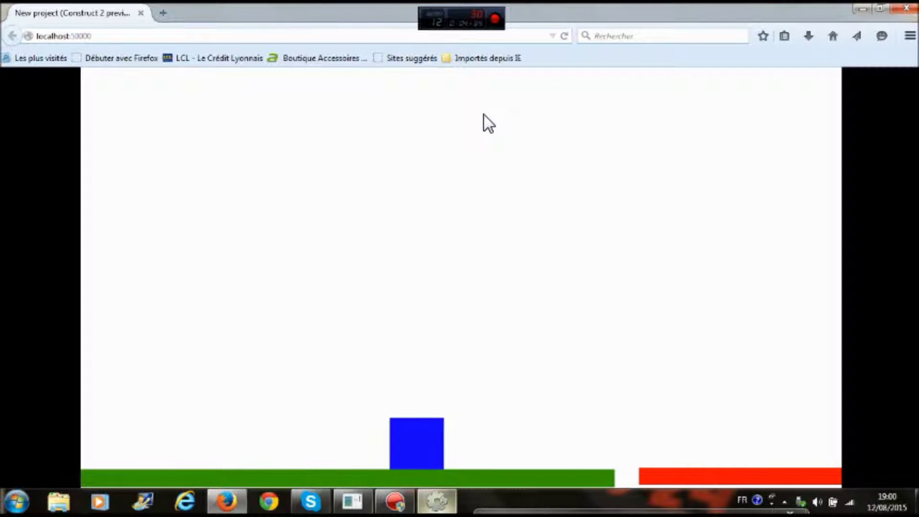
pyautogui.press('Up')
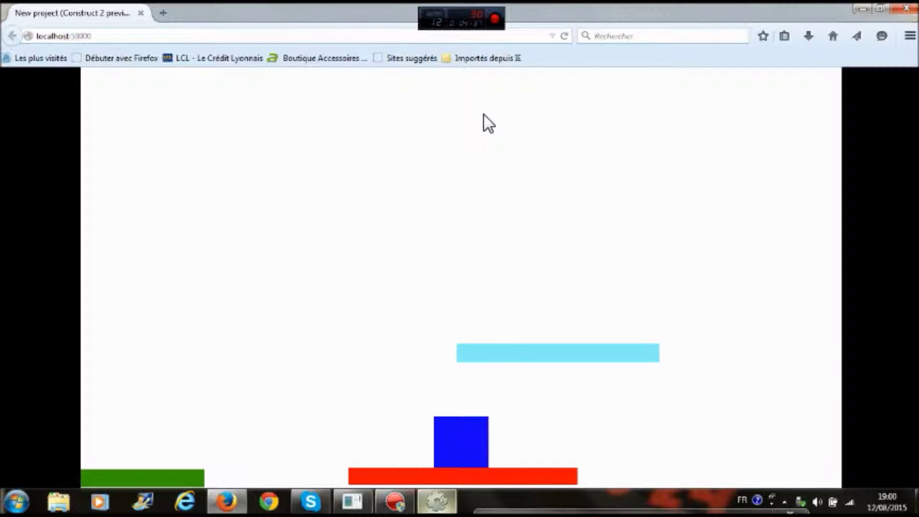
pyautogui.press('Up')
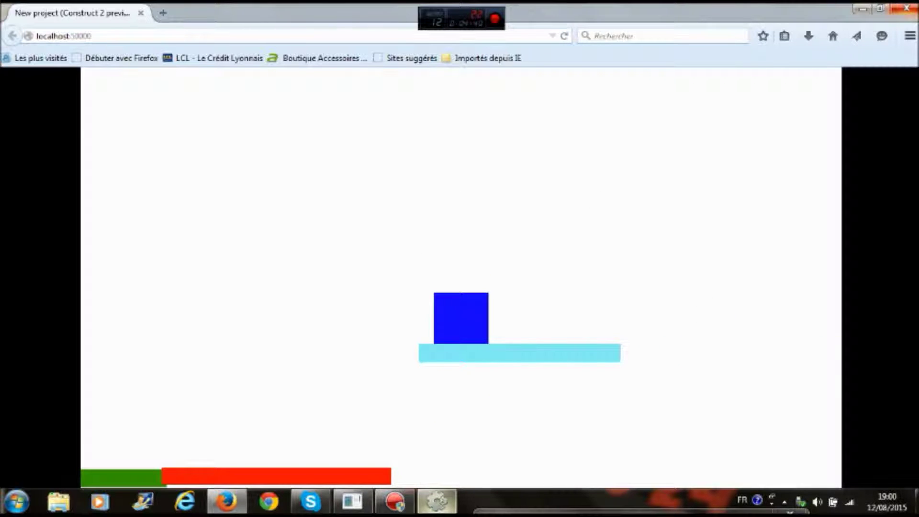
pyautogui.click(906, 8)
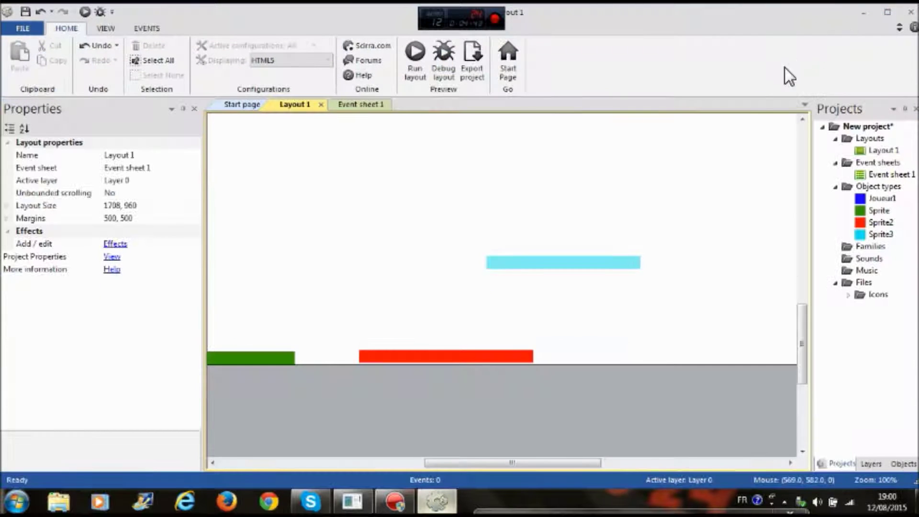
# Select the blue player and examine the Double jump option of its Platform behavior, leaving it Disabled
pyautogui.moveTo(510, 458); pyautogui.dragTo(379, 447)
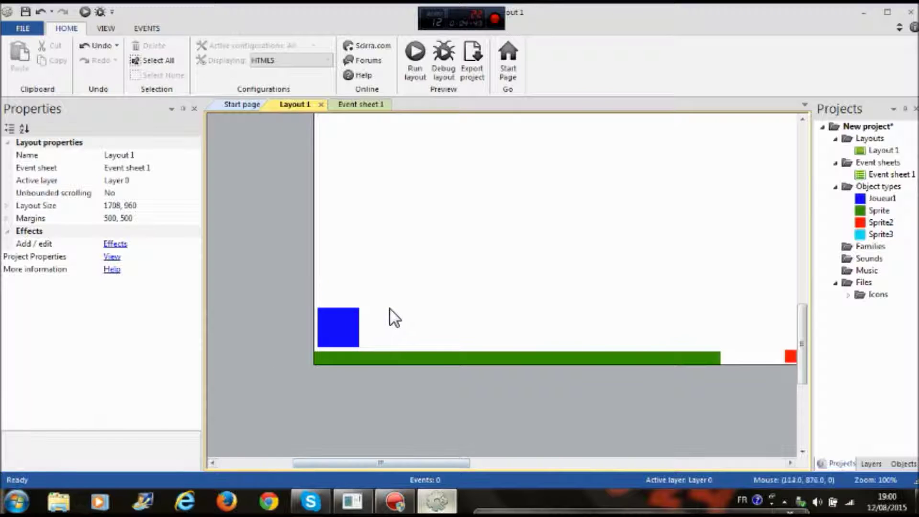
pyautogui.click(359, 329)
pyautogui.moveTo(194, 269); pyautogui.dragTo(185, 321)
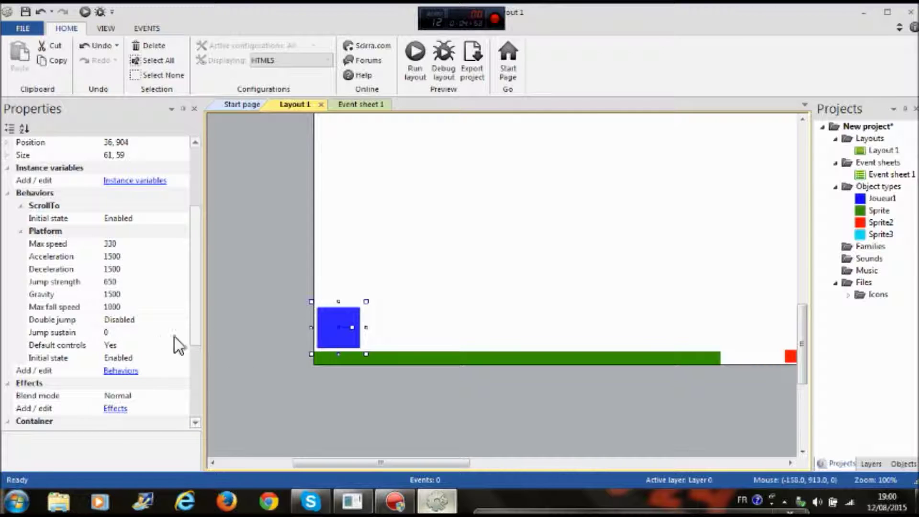
pyautogui.click(149, 321)
pyautogui.click(183, 320)
pyautogui.click(170, 334)
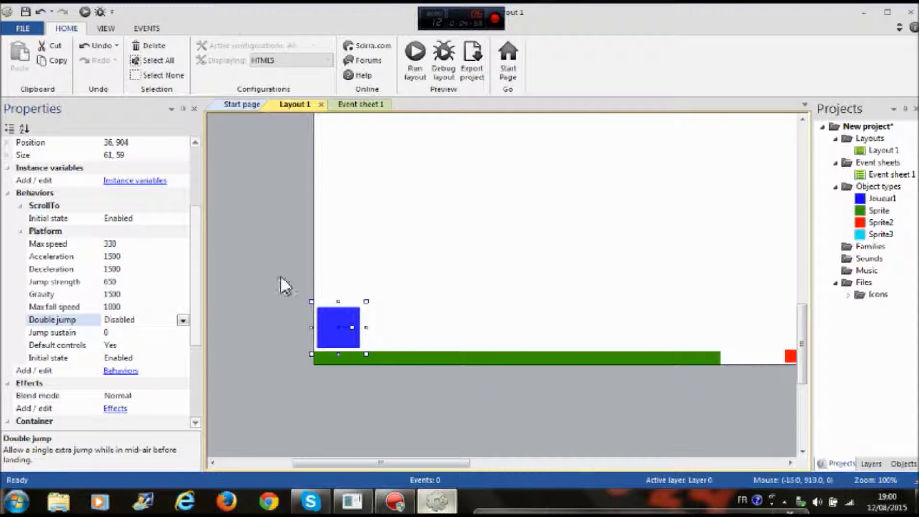
# Place a second green ground instance end to end with the cyan platform's right side, at about 1410, 807
pyautogui.moveTo(393, 459); pyautogui.dragTo(577, 447)
pyautogui.moveTo(883, 212); pyautogui.dragTo(532, 258)
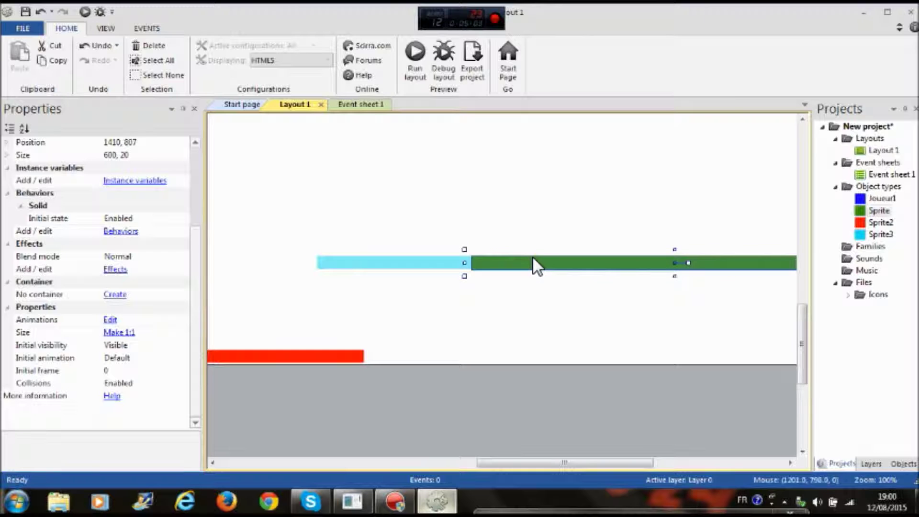
pyautogui.click(515, 335)
# Set the layout size to 4000, 960 and move the second green ground instance to about 1407, 805
pyautogui.moveTo(479, 463); pyautogui.dragTo(563, 462)
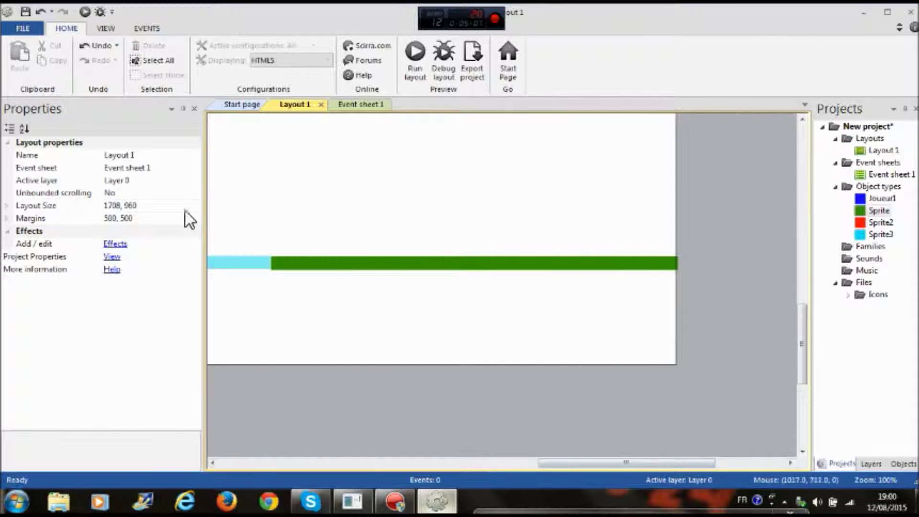
pyautogui.click(122, 205)
pyautogui.click(125, 206)
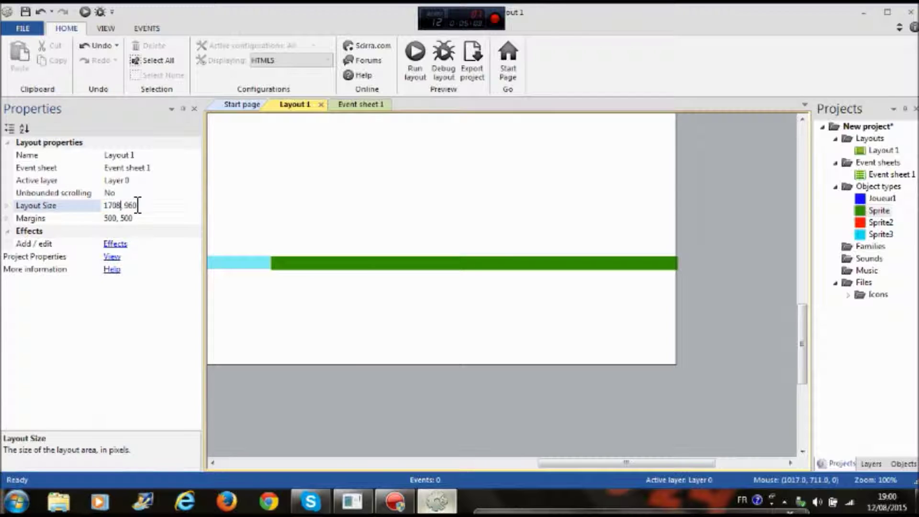
pyautogui.press('capslock')
pyautogui.write('4000')
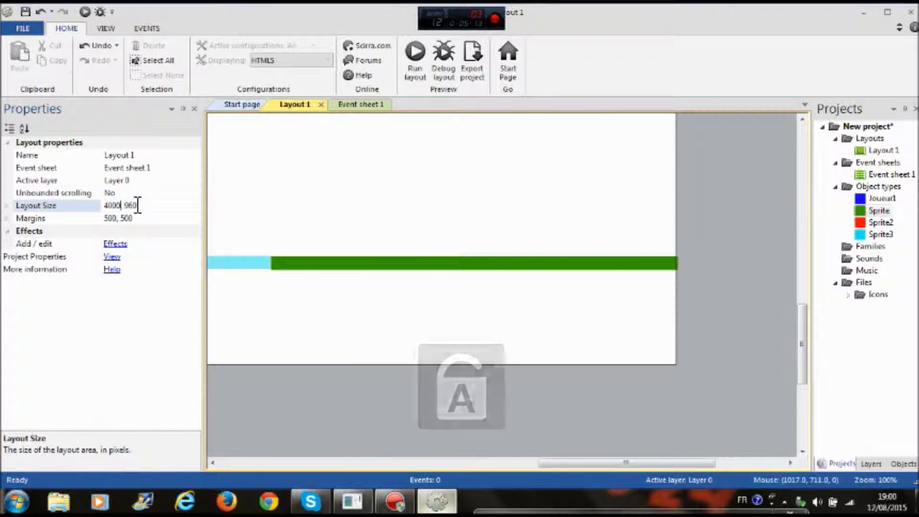
pyautogui.press('Return')
pyautogui.press('capslock')
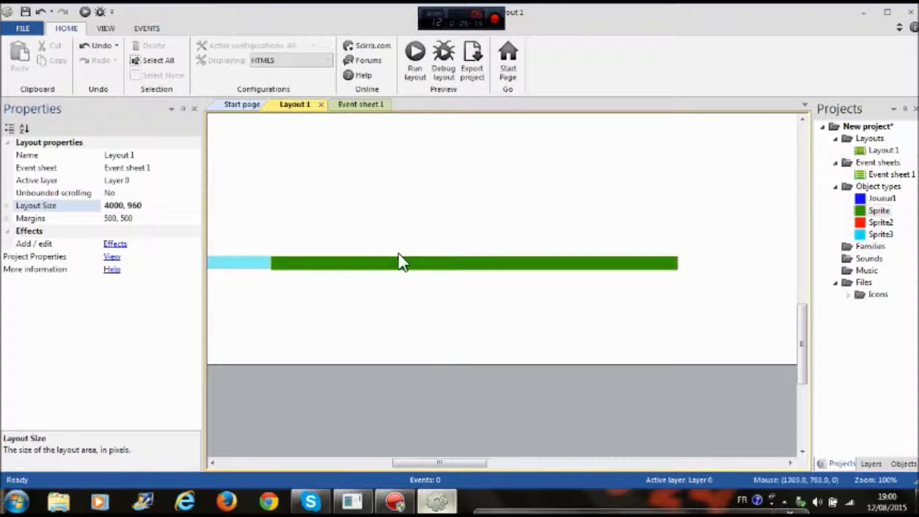
pyautogui.moveTo(321, 263); pyautogui.dragTo(317, 260)
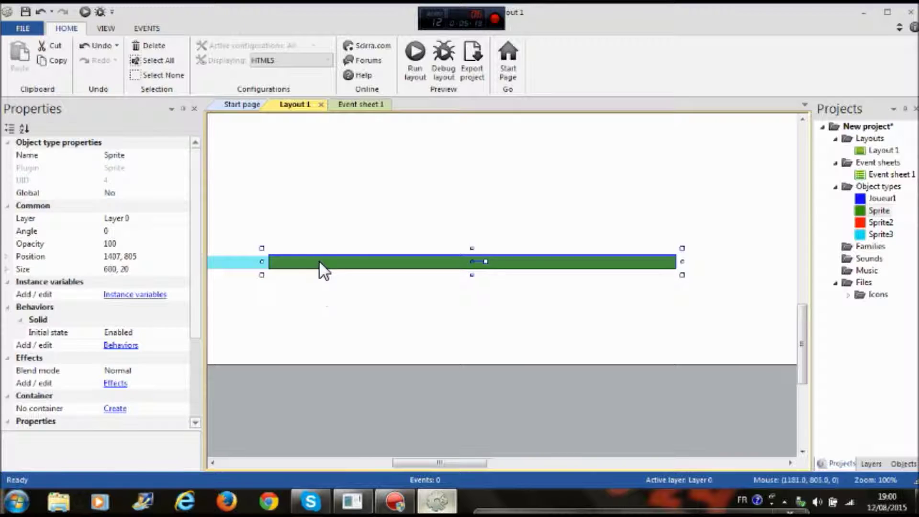
# Insert a new sprite over the second green ground and fill its whole image with pink (253, 1, 107)
pyautogui.click(329, 277)
pyautogui.doubleClick(358, 211)
pyautogui.click(500, 280)
pyautogui.doubleClick(505, 273)
pyautogui.click(396, 233)
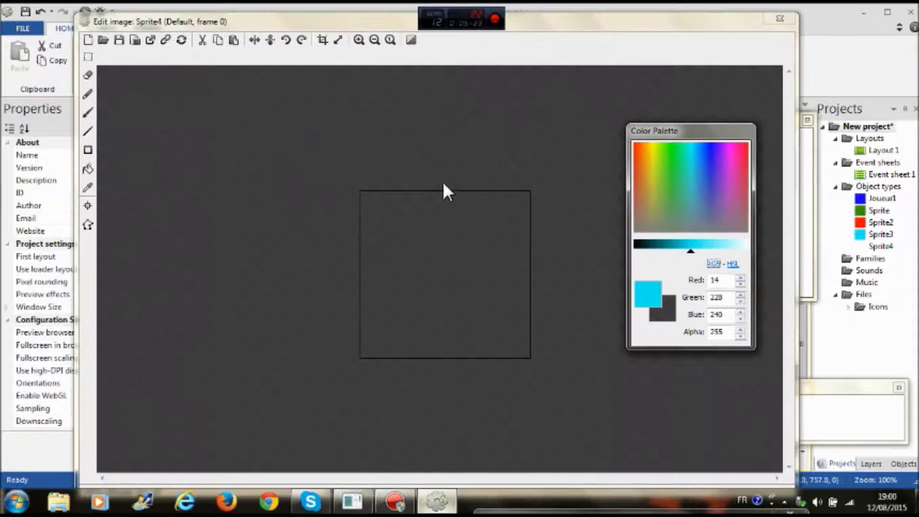
pyautogui.moveTo(677, 165); pyautogui.dragTo(703, 162)
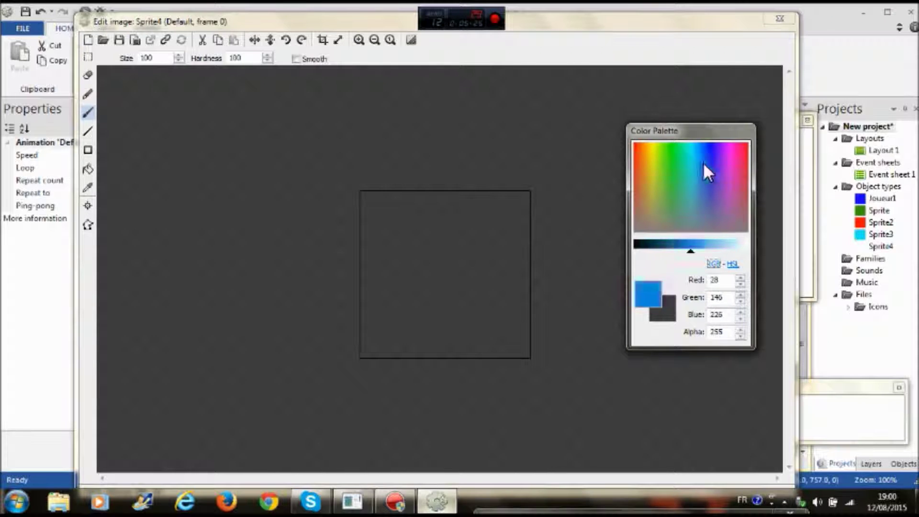
pyautogui.moveTo(440, 206)
pyautogui.mouseDown()
pyautogui.moveTo(343, 251)
pyautogui.moveTo(554, 209)
pyautogui.moveTo(332, 312)
pyautogui.moveTo(484, 335)
pyautogui.moveTo(505, 274)
pyautogui.mouseUp()
pyautogui.click(784, 21)
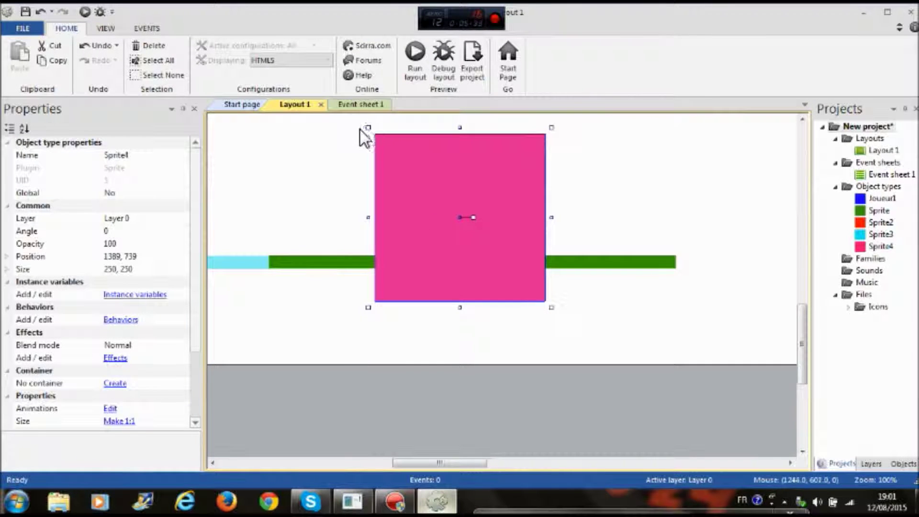
# Shrink the pink sprite to about 61 by 54 so it sits on the green ground, and add the Sine behavior to it
pyautogui.moveTo(367, 127); pyautogui.dragTo(447, 237)
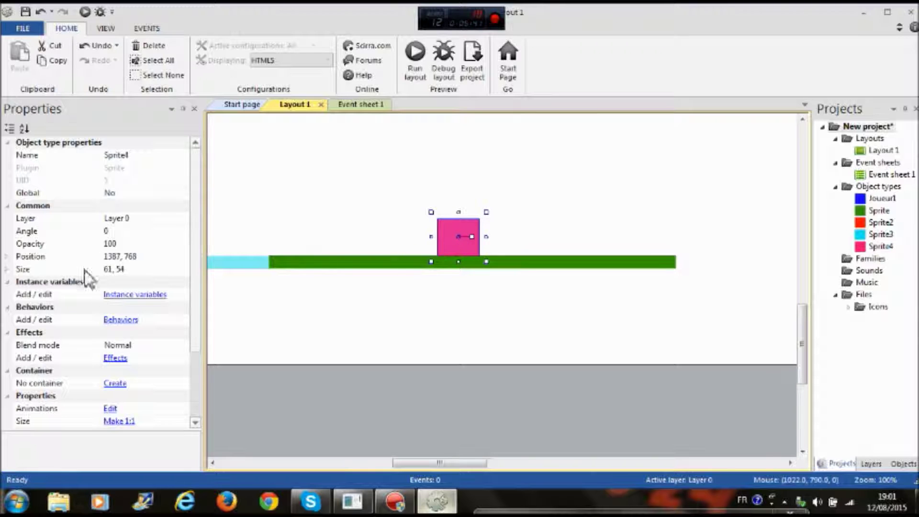
pyautogui.click(116, 319)
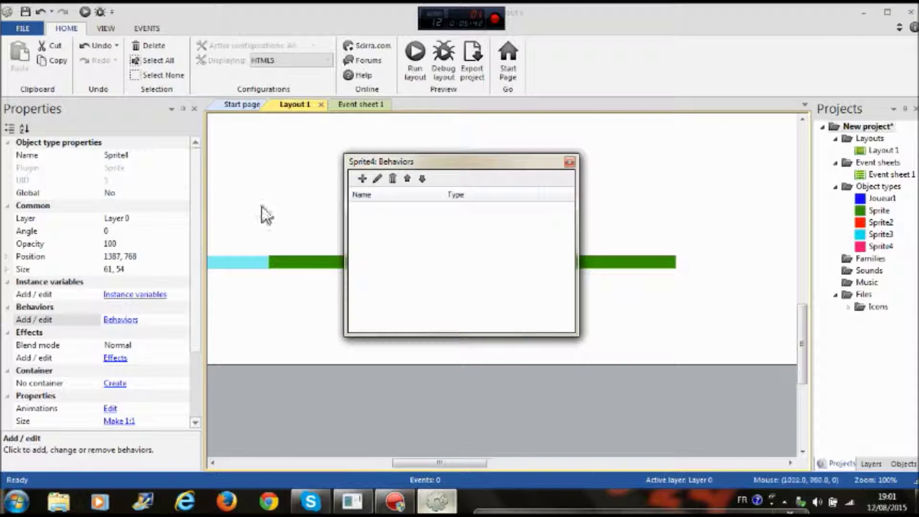
pyautogui.click(358, 177)
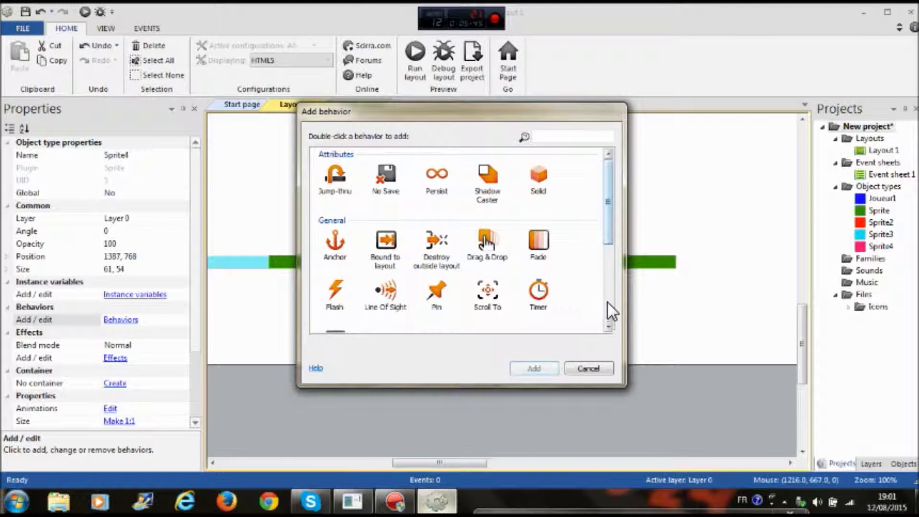
pyautogui.moveTo(610, 236); pyautogui.dragTo(609, 327)
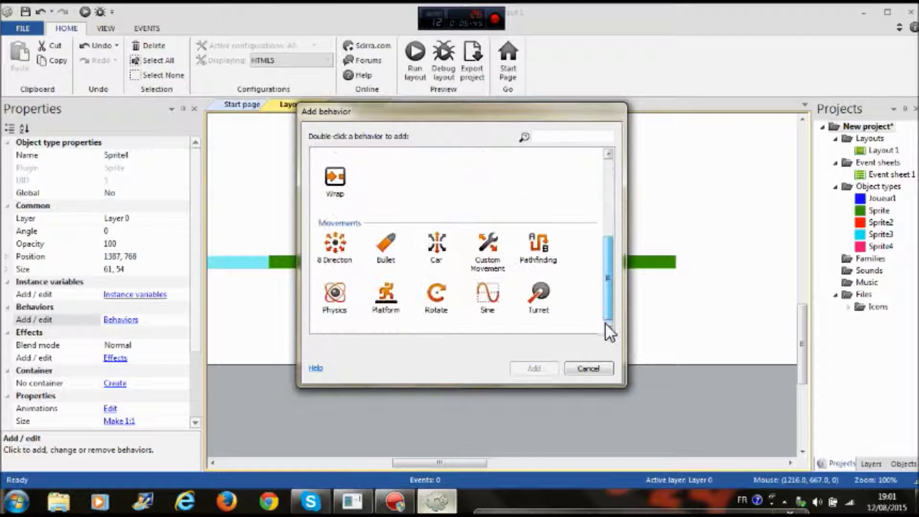
pyautogui.doubleClick(487, 293)
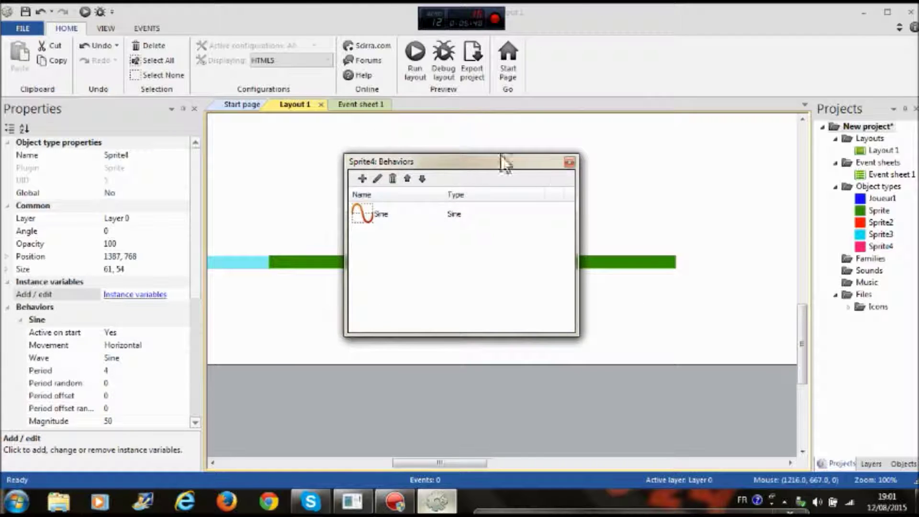
pyautogui.click(570, 162)
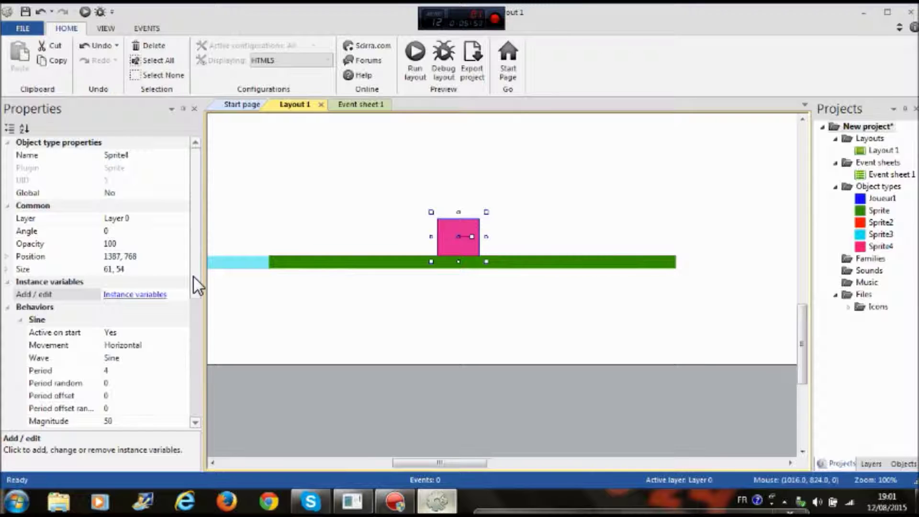
# Set the pink sprite's Sine magnitude to 100 and its period to 5
pyautogui.click(148, 421)
pyautogui.press('capslock')
pyautogui.write('100')
pyautogui.press('capslock')
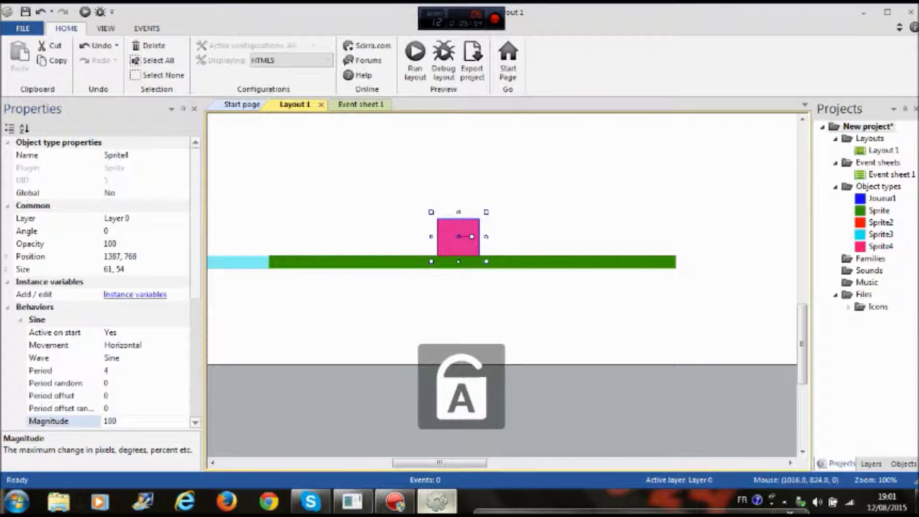
pyautogui.press('Return')
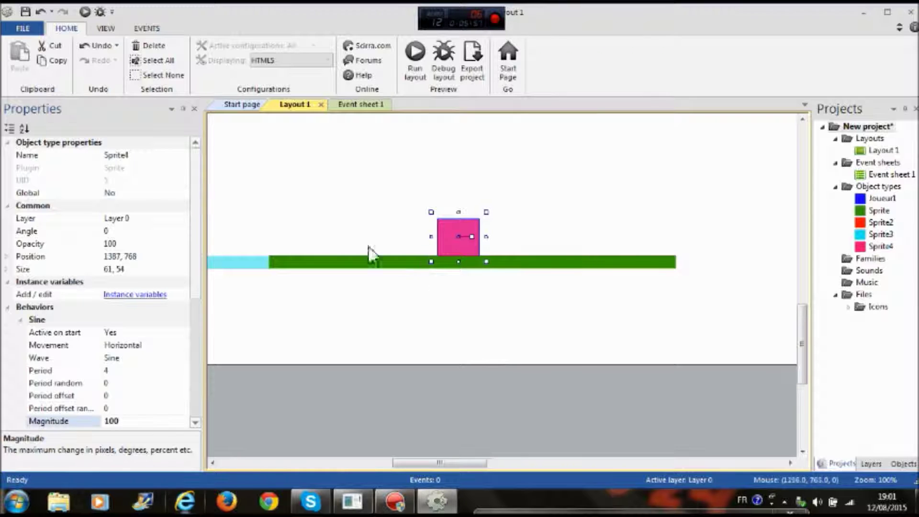
pyautogui.click(126, 372)
pyautogui.press('capslock')
pyautogui.write('5')
pyautogui.press('capslock')
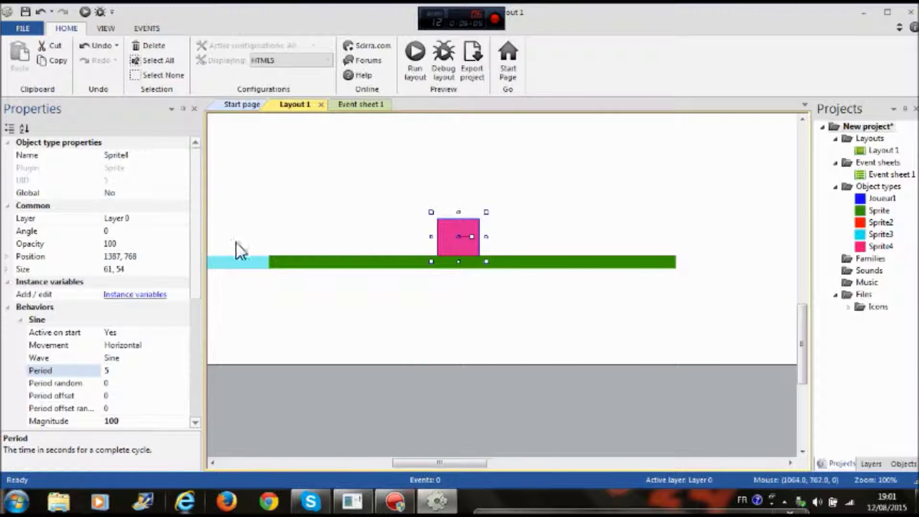
# Select the red strip and shift it slightly to about 828, 946
pyautogui.moveTo(490, 461); pyautogui.dragTo(391, 475)
pyautogui.click(444, 356)
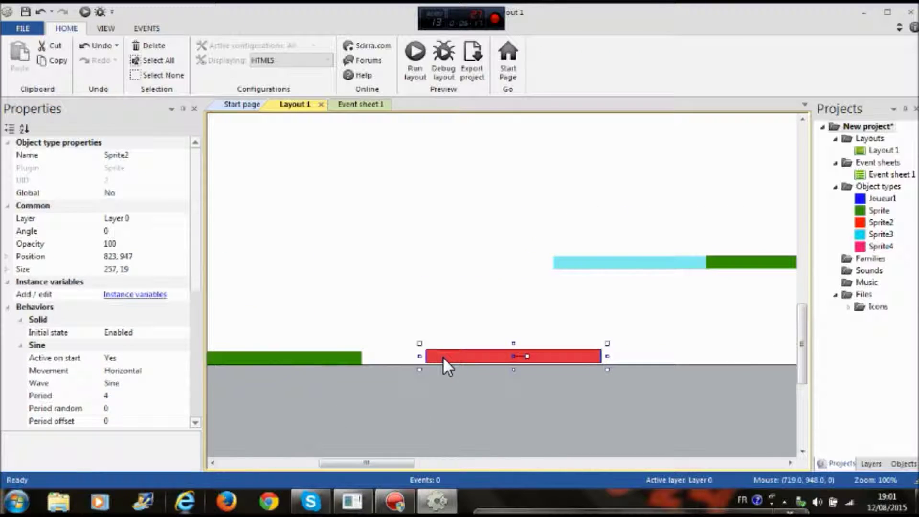
pyautogui.scroll(2, 400, 370)
pyautogui.scroll(-2, 420, 415)
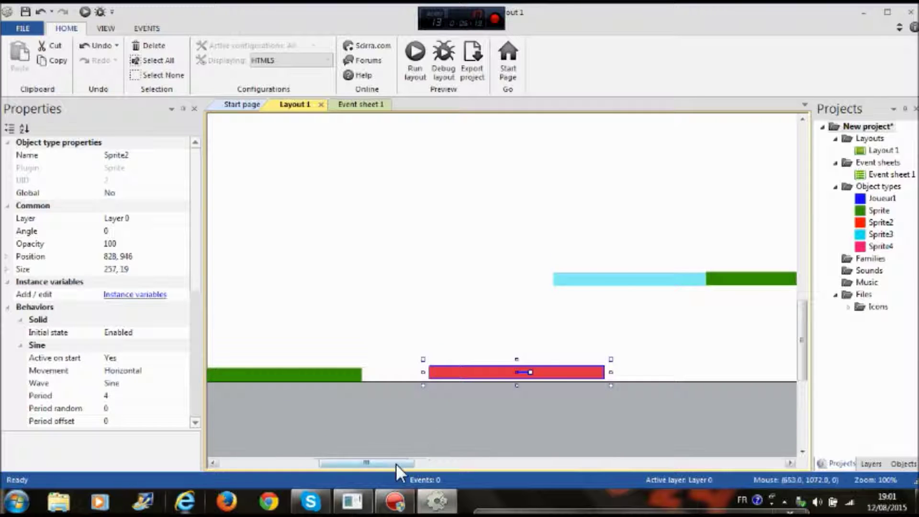
# Insert a new sprite in the empty area above the player, painting only a tiny pink corner on its image
pyautogui.moveTo(395, 464); pyautogui.dragTo(340, 464)
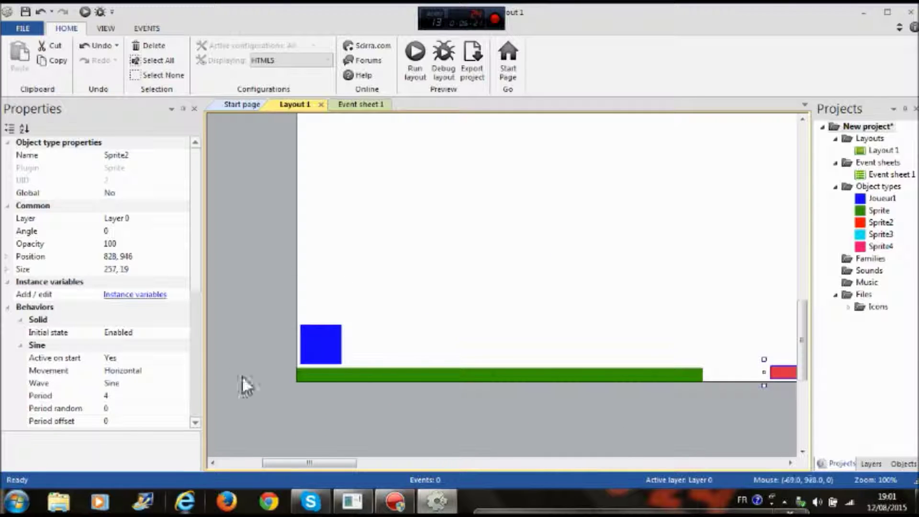
pyautogui.scroll(-2, 337, 383)
pyautogui.scroll(1, 330, 312)
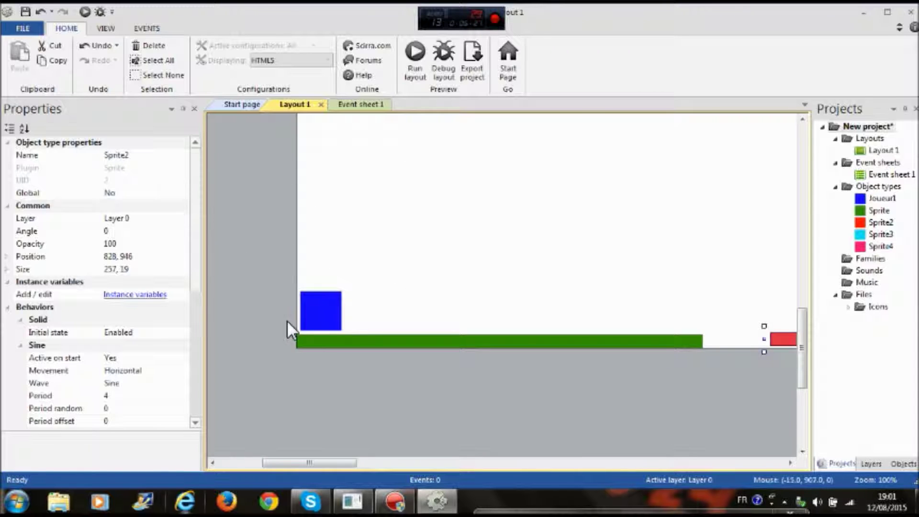
pyautogui.scroll(4, 292, 327)
pyautogui.scroll(-2, 292, 328)
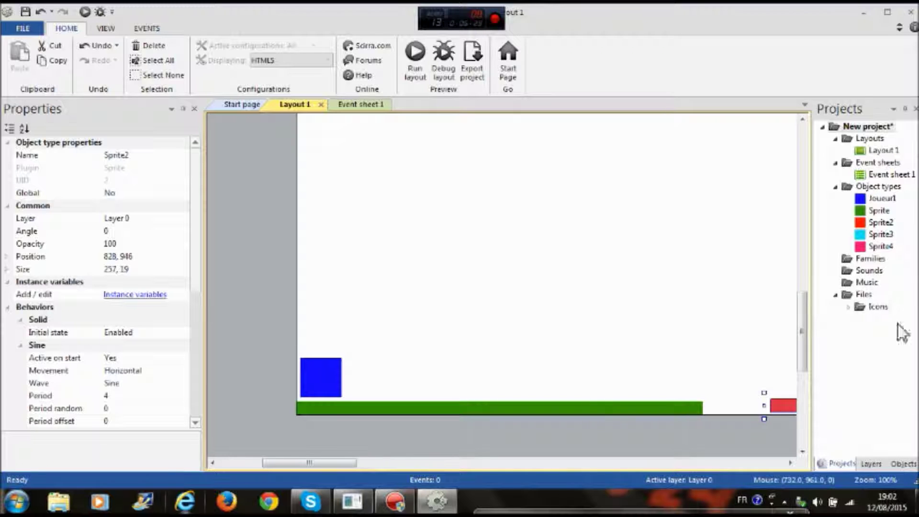
pyautogui.doubleClick(424, 245)
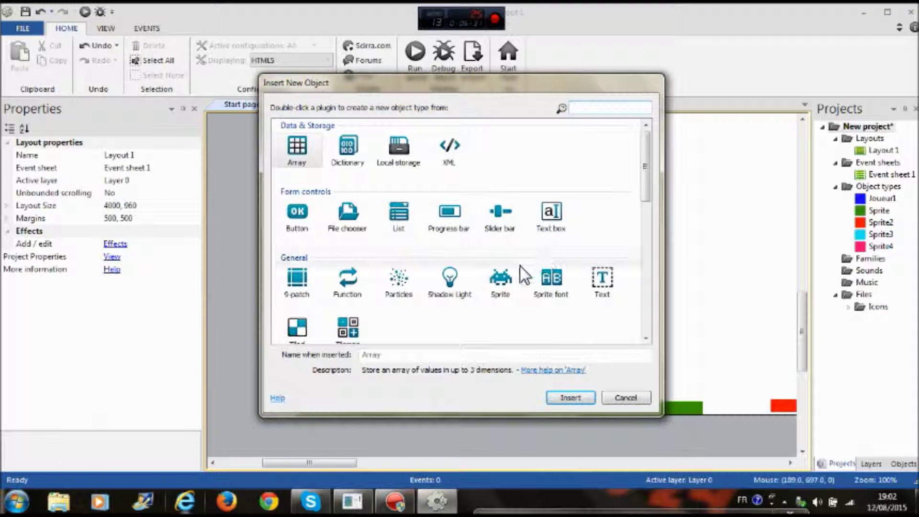
pyautogui.doubleClick(499, 281)
pyautogui.click(412, 286)
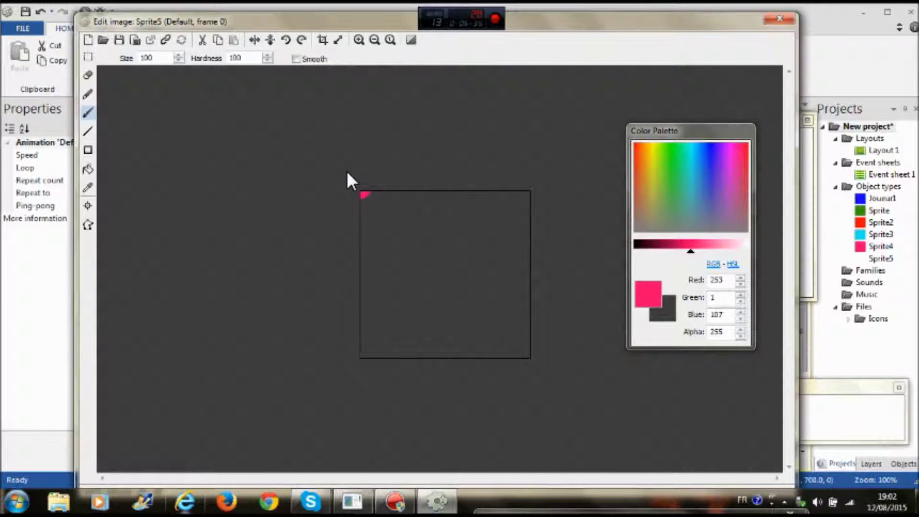
pyautogui.click(780, 18)
# Stretch the new sprite into a vertical wall of about 40 by 497 against the layout's left edge at -20, 240
pyautogui.moveTo(252, 243); pyautogui.dragTo(249, 177)
pyautogui.moveTo(307, 220); pyautogui.dragTo(349, 339)
pyautogui.moveTo(230, 205); pyautogui.dragTo(378, 233)
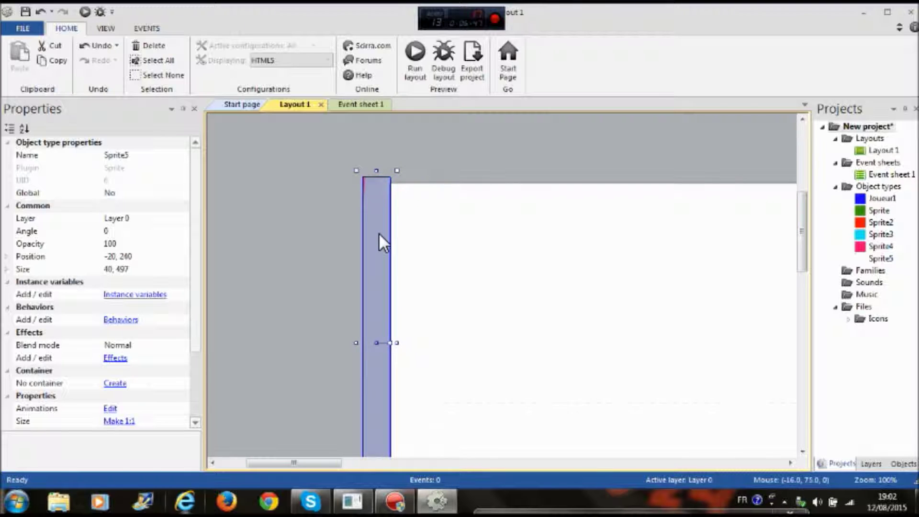
# Place a second instance of the transparent wall sprite in the layout at about 878, 238
pyautogui.scroll(-4, 378, 232)
pyautogui.moveTo(311, 457); pyautogui.dragTo(418, 462)
pyautogui.moveTo(881, 259); pyautogui.dragTo(384, 229)
pyautogui.moveTo(378, 366); pyautogui.dragTo(337, 289)
pyautogui.scroll(3, 337, 290)
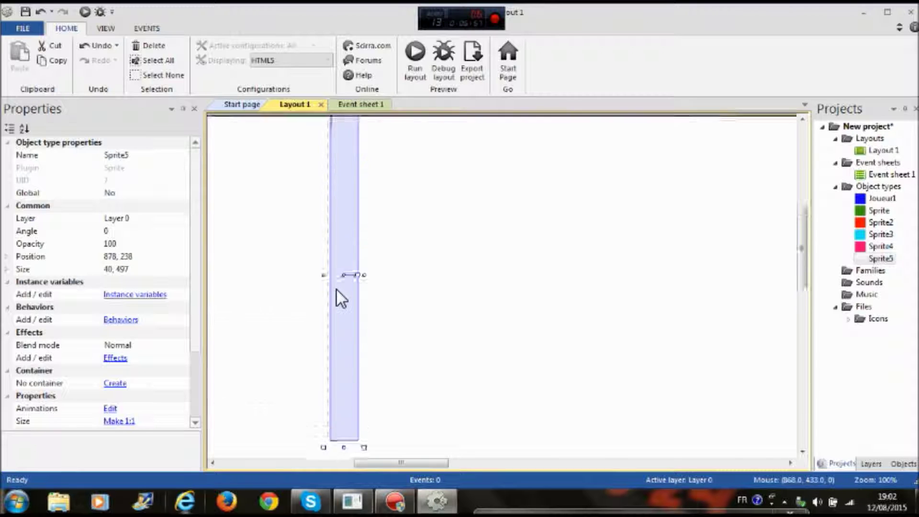
pyautogui.scroll(1, 336, 289)
# Select the wall on the layout's left edge and add the Solid behavior to it
pyautogui.moveTo(402, 468); pyautogui.dragTo(293, 457)
pyautogui.click(385, 372)
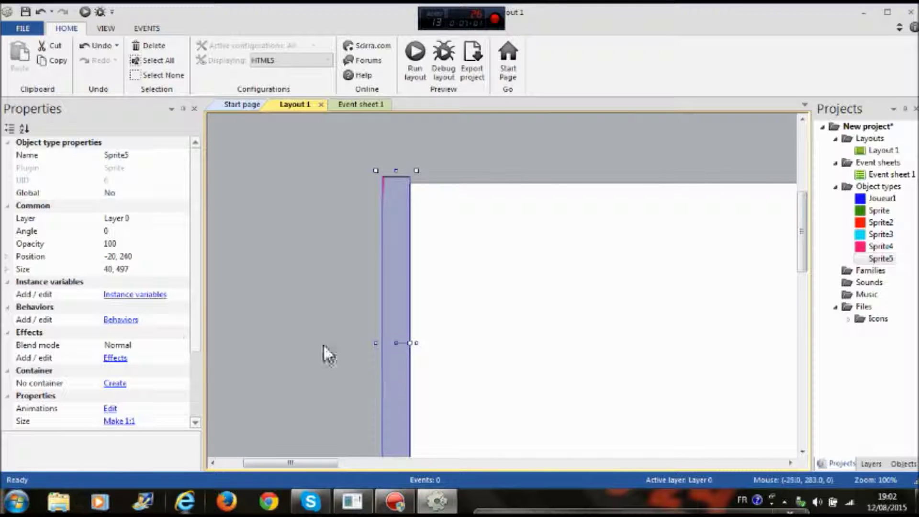
pyautogui.click(116, 358)
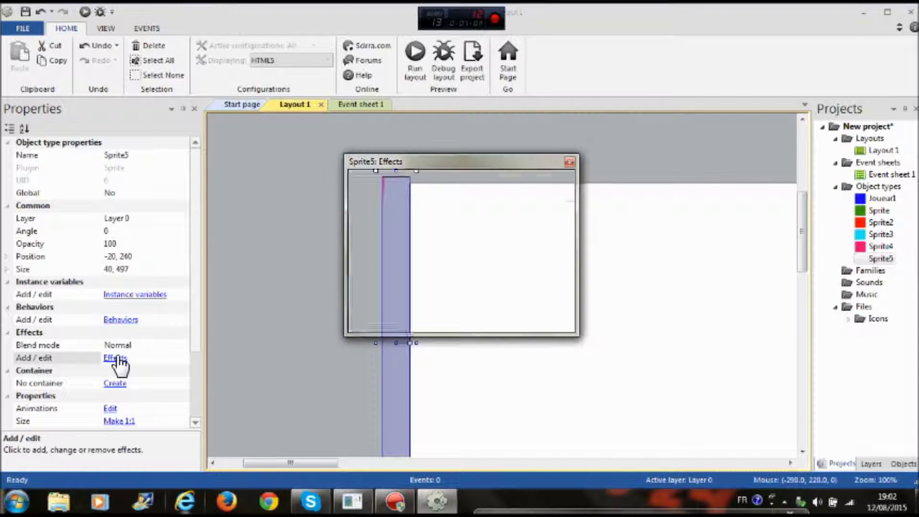
pyautogui.click(569, 162)
pyautogui.click(122, 320)
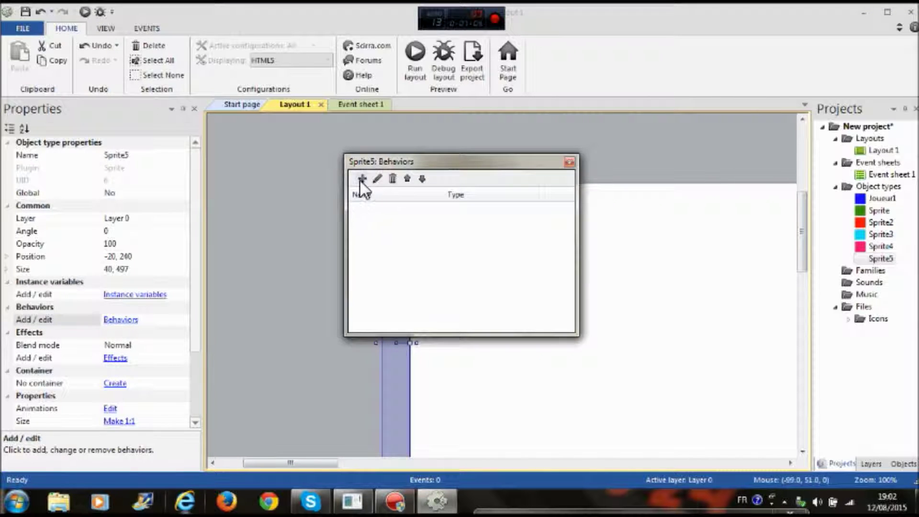
pyautogui.click(362, 179)
pyautogui.doubleClick(537, 211)
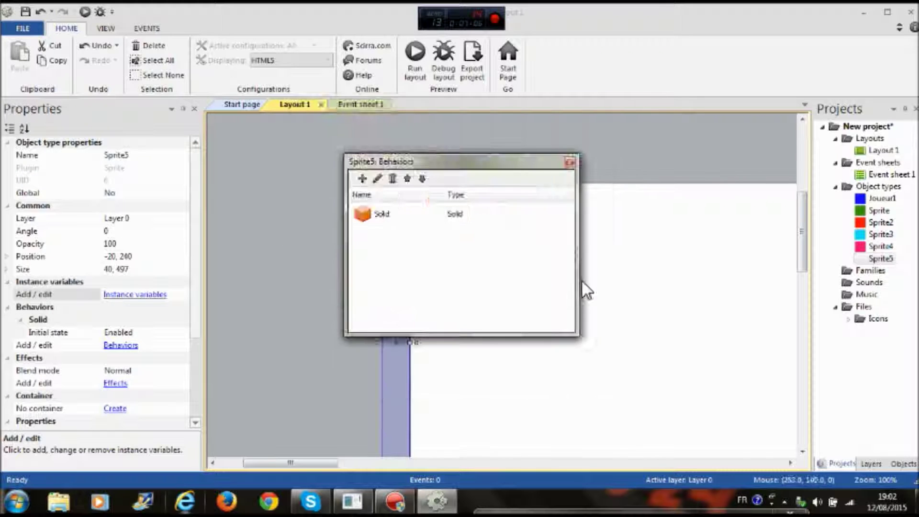
pyautogui.click(569, 163)
pyautogui.scroll(-3, 527, 297)
pyautogui.scroll(-2, 410, 329)
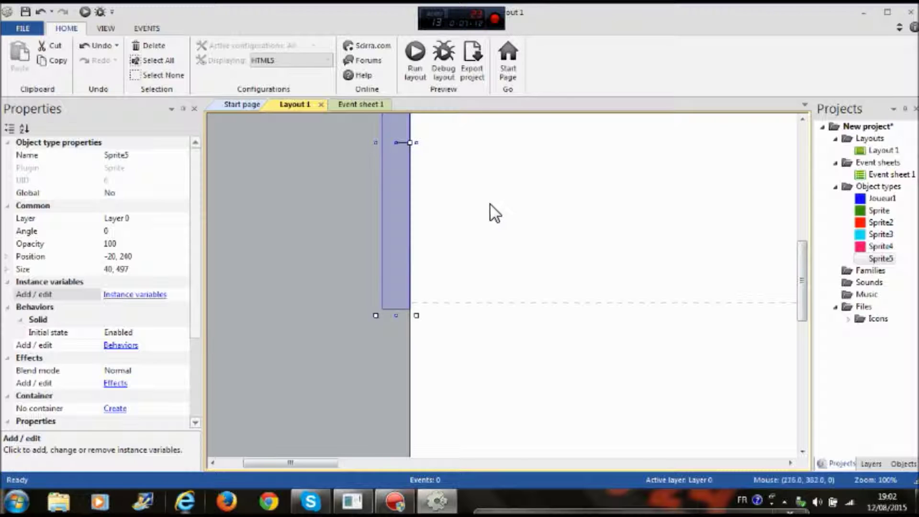
pyautogui.moveTo(300, 460); pyautogui.dragTo(324, 427)
pyautogui.scroll(-3, 335, 402)
pyautogui.scroll(-2, 347, 381)
pyautogui.scroll(5, 328, 291)
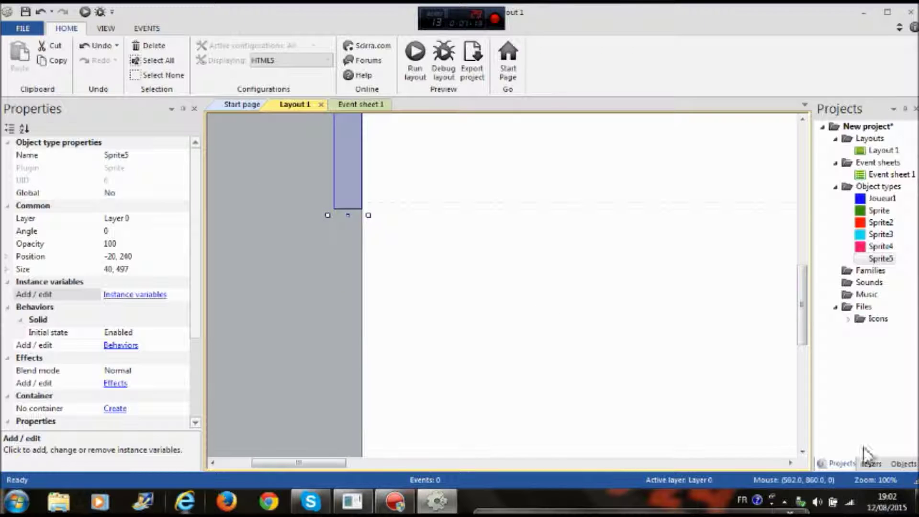
# Add a new layer above Layer 0 and set its parallax to 0, 0
pyautogui.click(869, 464)
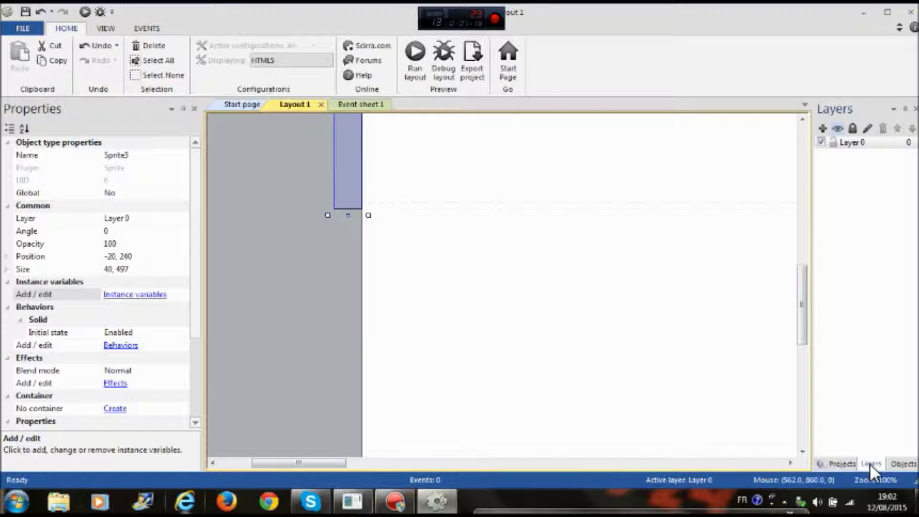
pyautogui.click(822, 129)
pyautogui.click(860, 144)
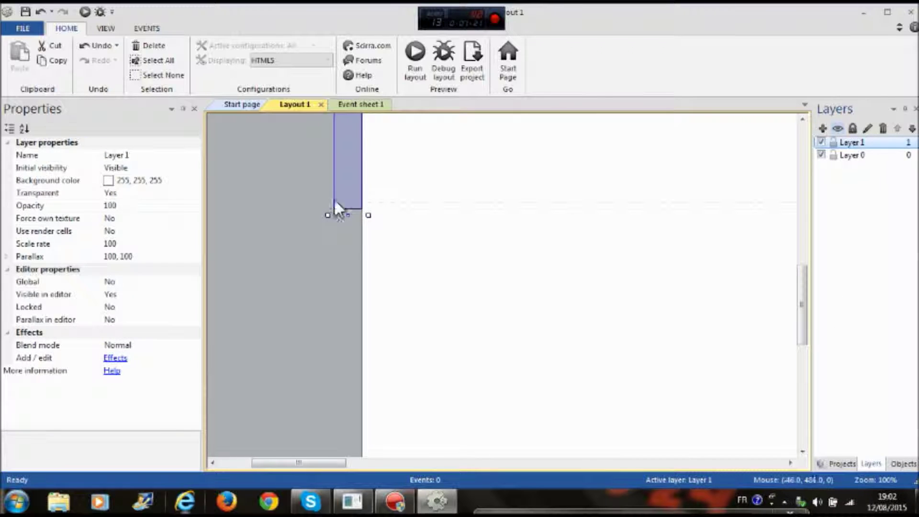
pyautogui.click(155, 256)
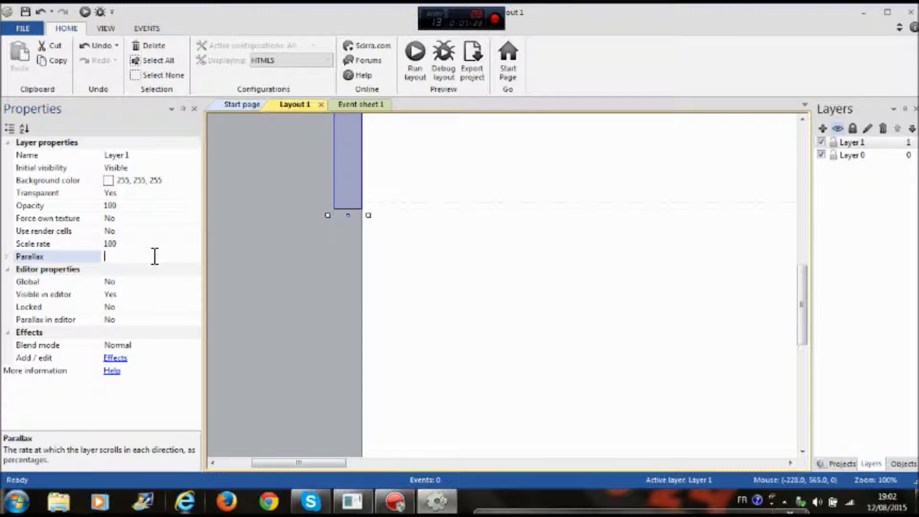
pyautogui.press('capslock')
pyautogui.write('0')
pyautogui.press('capslock')
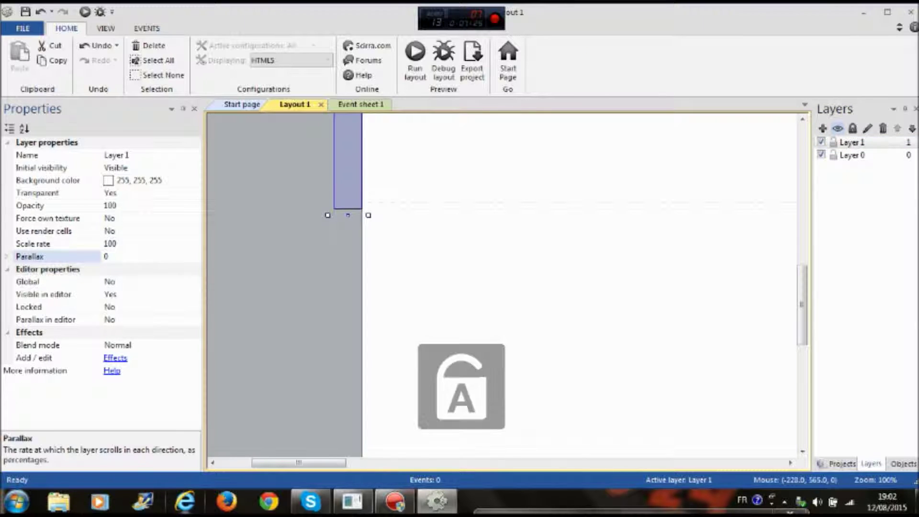
pyautogui.write(',0')
pyautogui.press('Return')
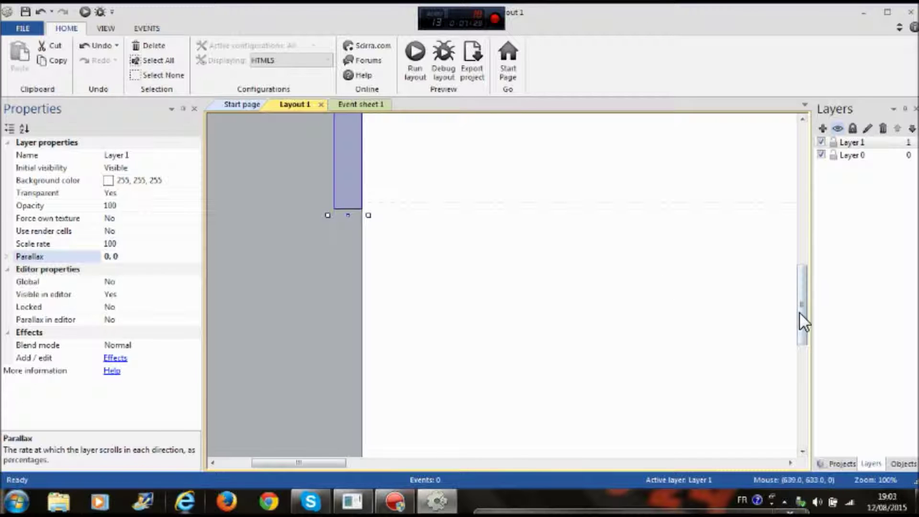
# Preview the layout in the browser to check the player against the left edge, and close the preview
pyautogui.moveTo(800, 317); pyautogui.dragTo(784, 367)
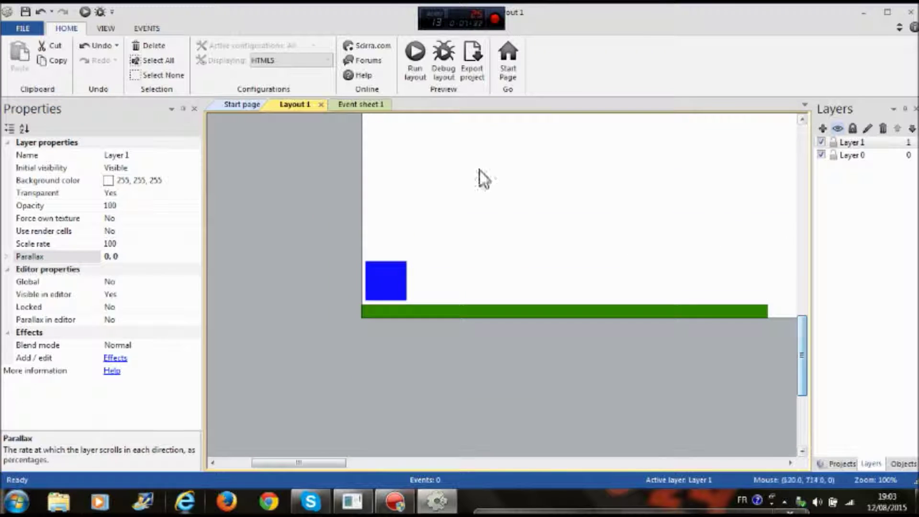
pyautogui.click(411, 58)
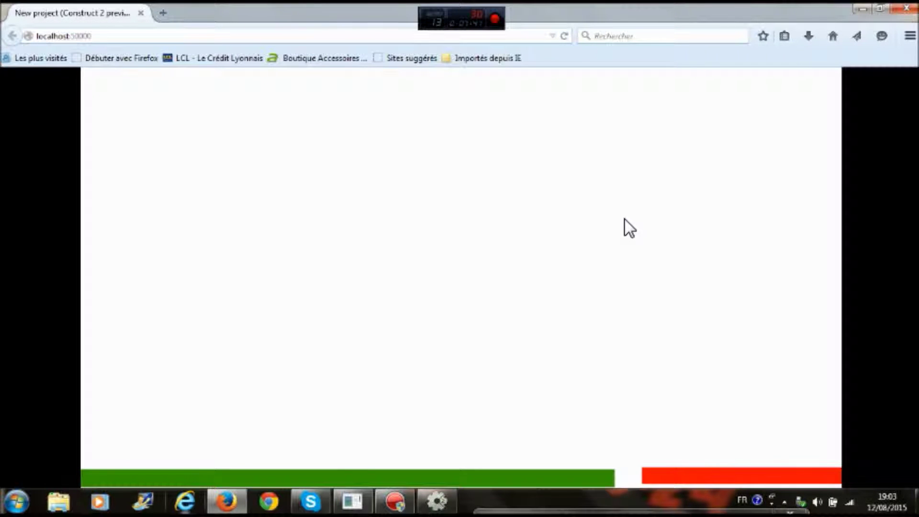
pyautogui.click(905, 7)
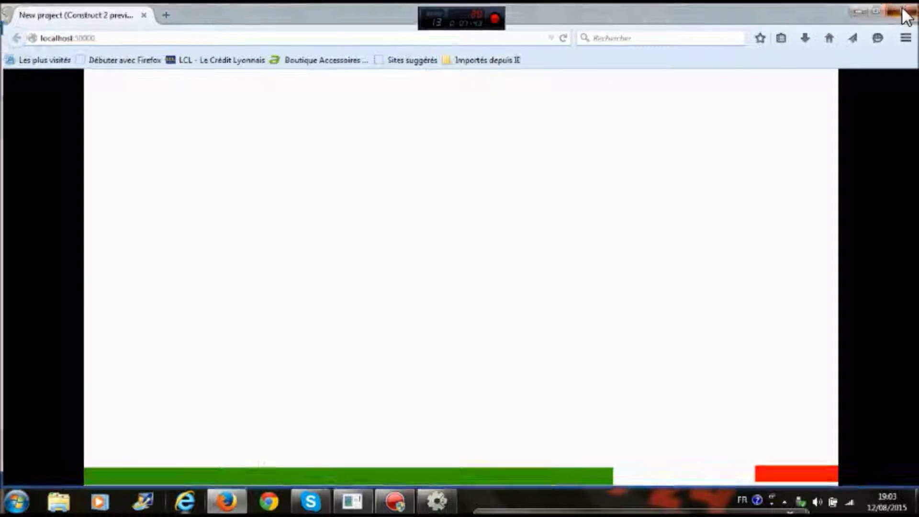
# Select the invisible wall on the layout's left edge and assign it to Layer 1
pyautogui.click(352, 159)
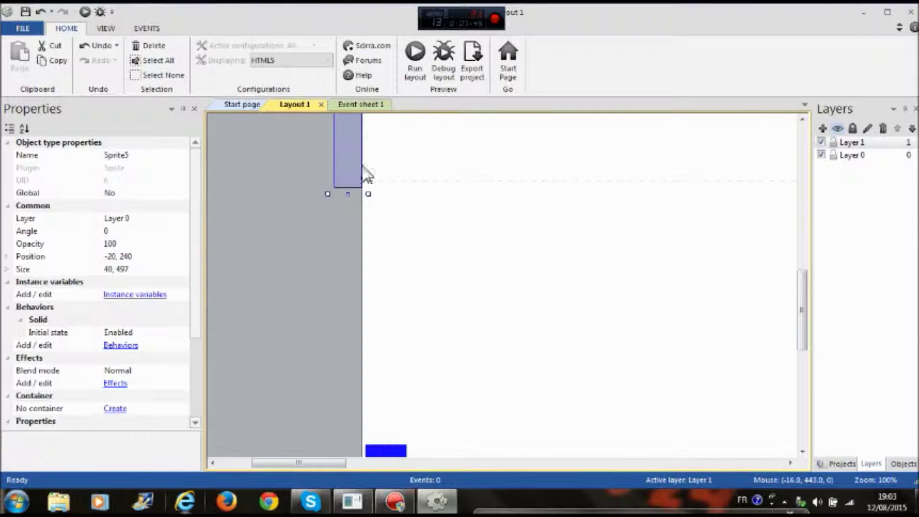
pyautogui.click(849, 465)
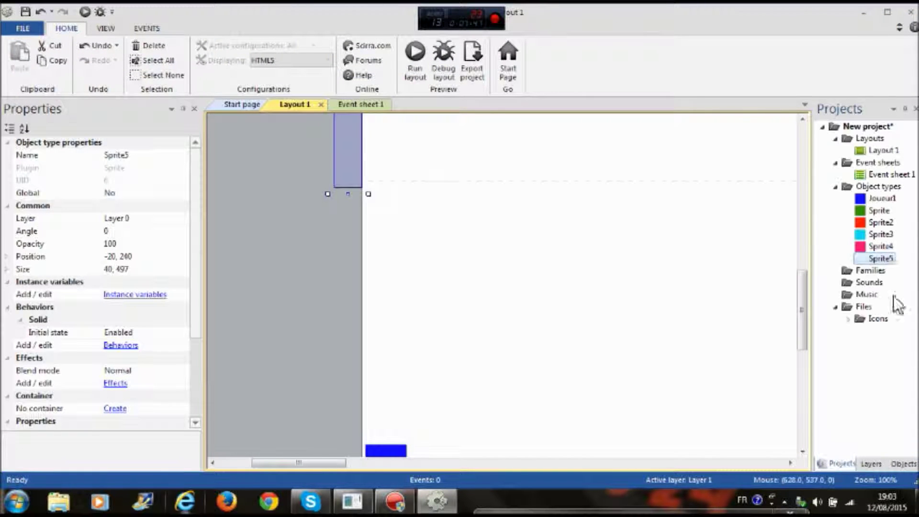
pyautogui.click(144, 206)
pyautogui.click(183, 206)
pyautogui.click(168, 221)
pyautogui.click(319, 205)
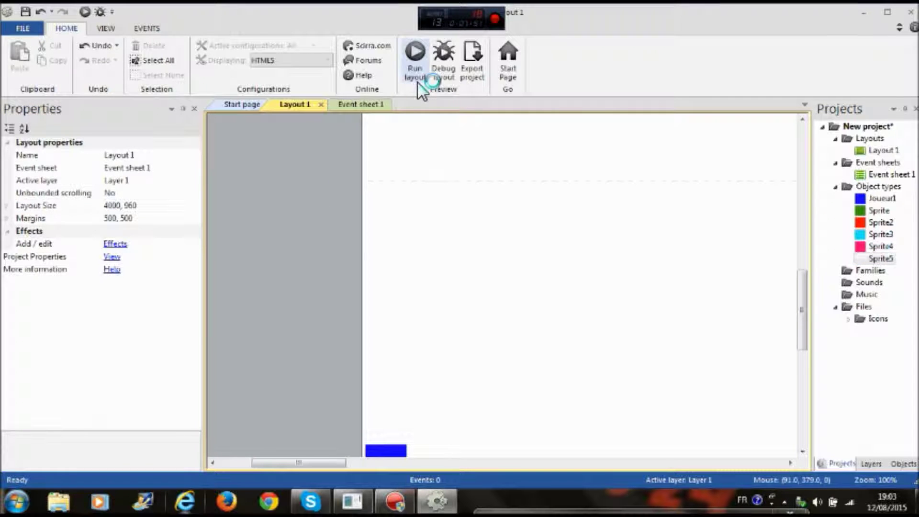
# Preview the layout and test the player against the left wall, jumping across the gap to the light blue platform
pyautogui.press('F5')
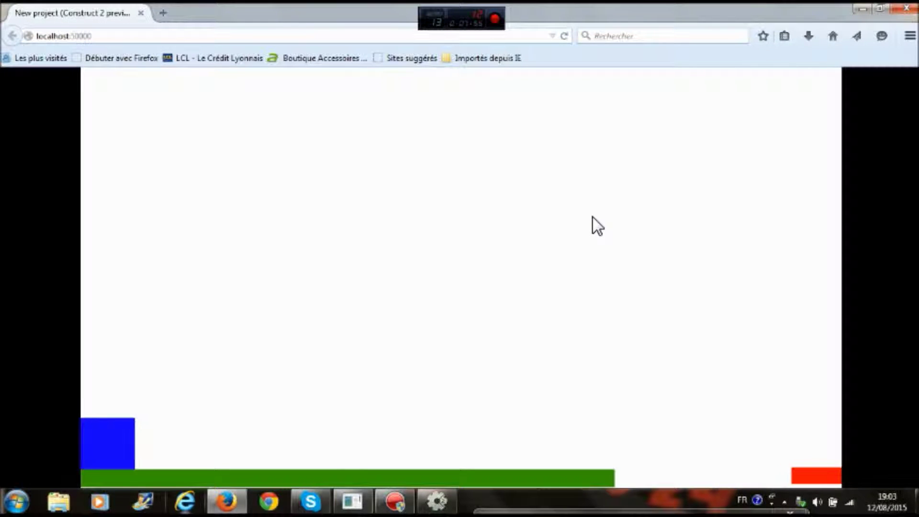
pyautogui.press('Right')
pyautogui.press('Left')
pyautogui.press('Right')
pyautogui.press('Right')
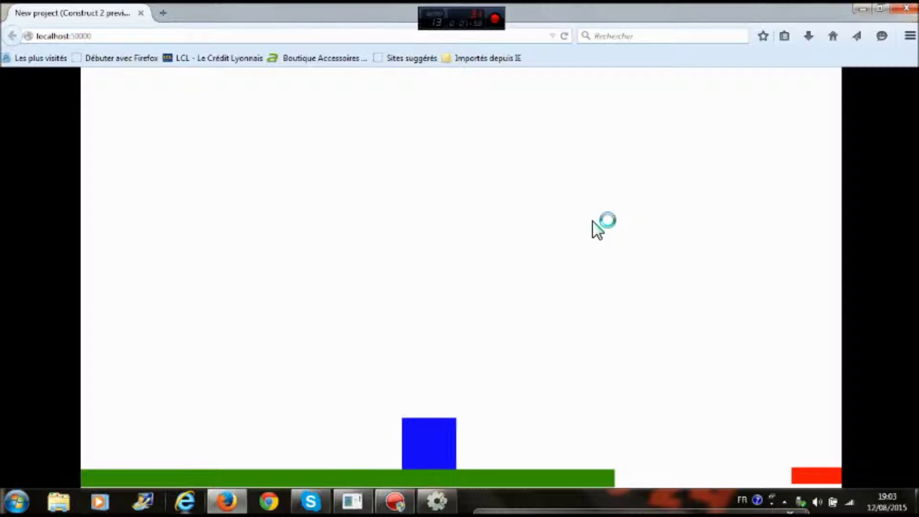
pyautogui.press('Up')
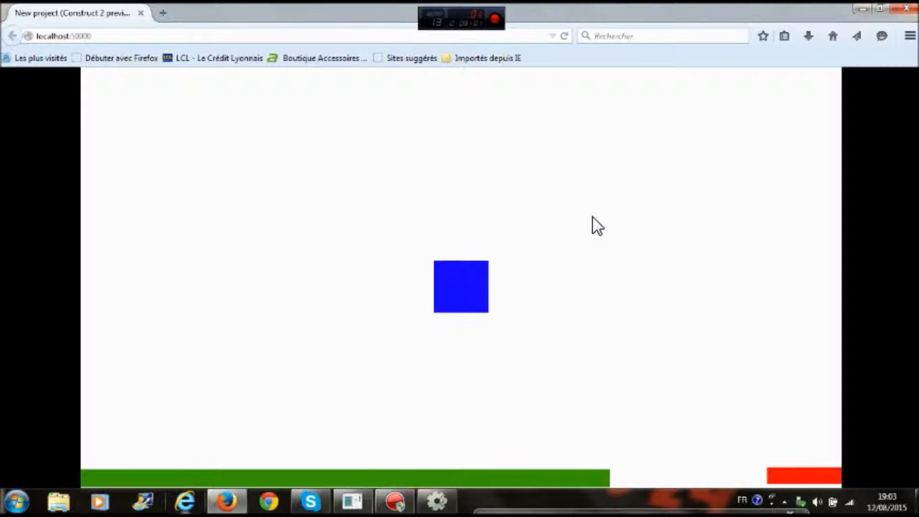
pyautogui.press('Left')
pyautogui.press('Right')
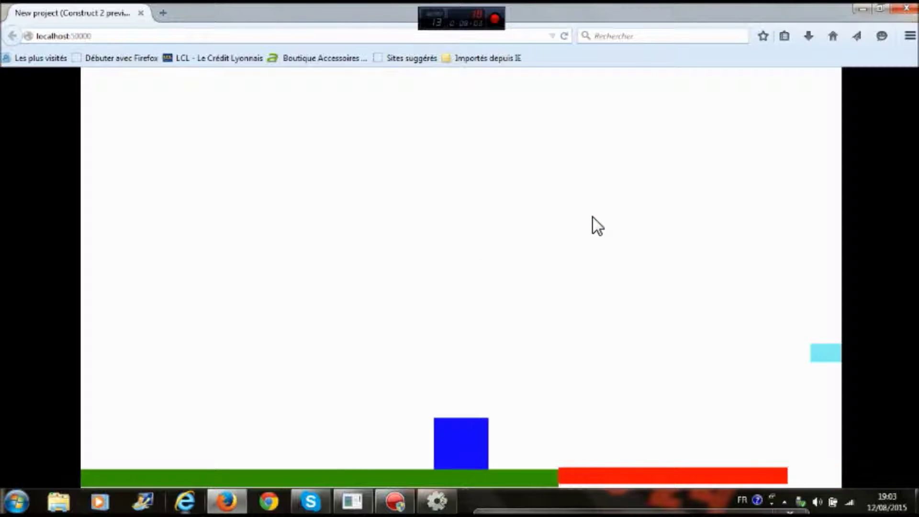
pyautogui.press('Up')
pyautogui.press('Up')
pyautogui.press('Right')
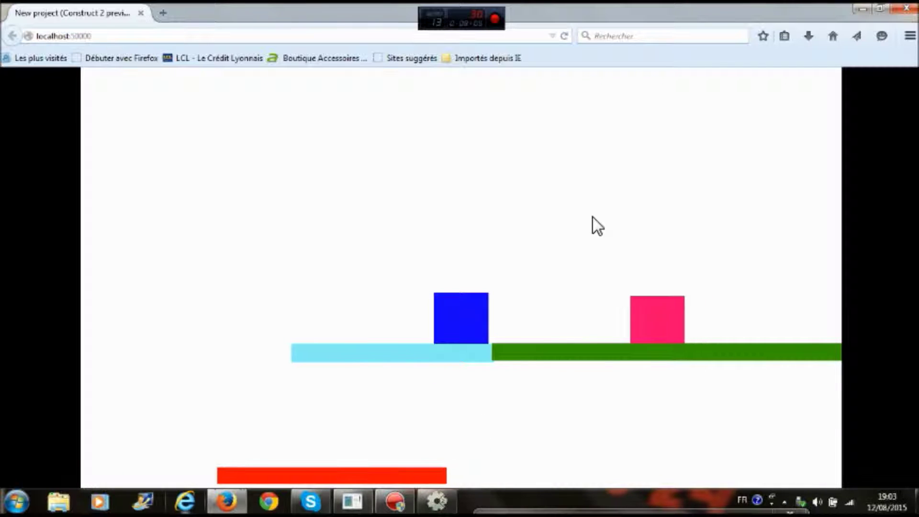
# Test the player around the moving pink obstacle on the upper green platform, return to the starting platform and close the preview
pyautogui.press('Right')
pyautogui.press('Right')
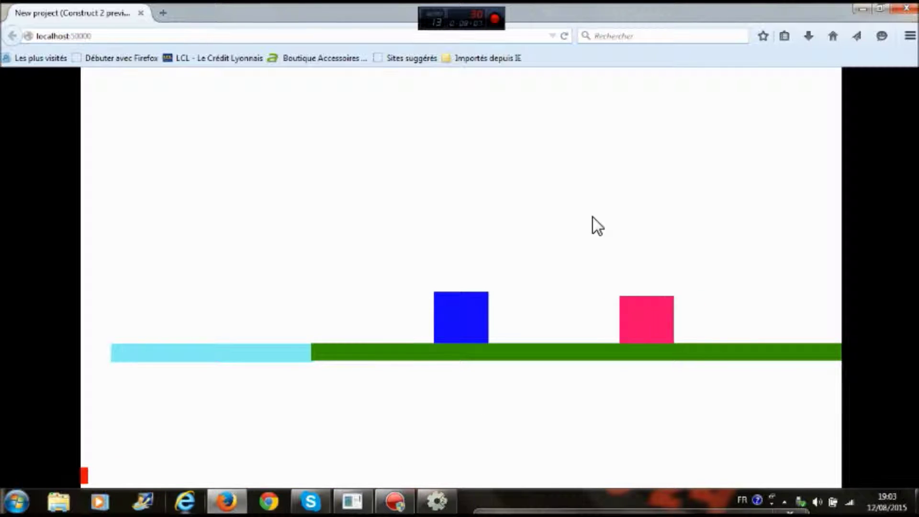
pyautogui.press('Left')
pyautogui.press('Right')
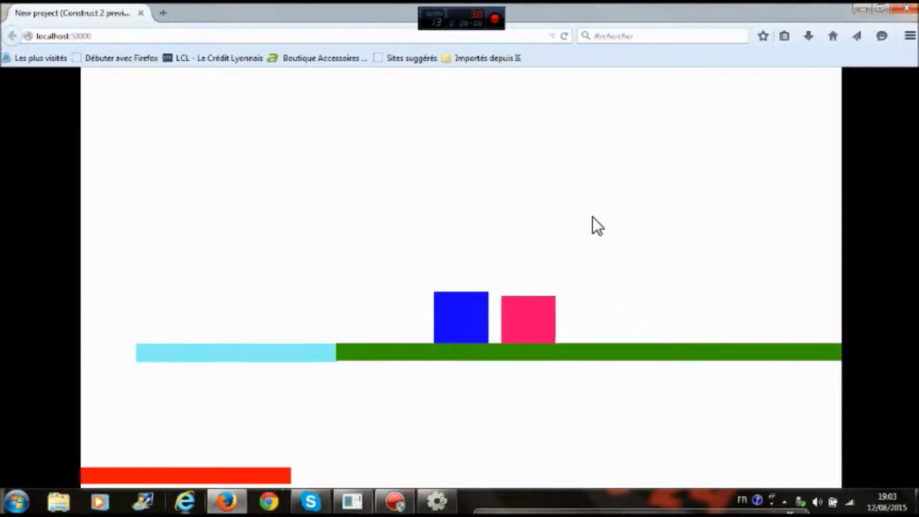
pyautogui.press('Left')
pyautogui.press('Right')
pyautogui.press('Left')
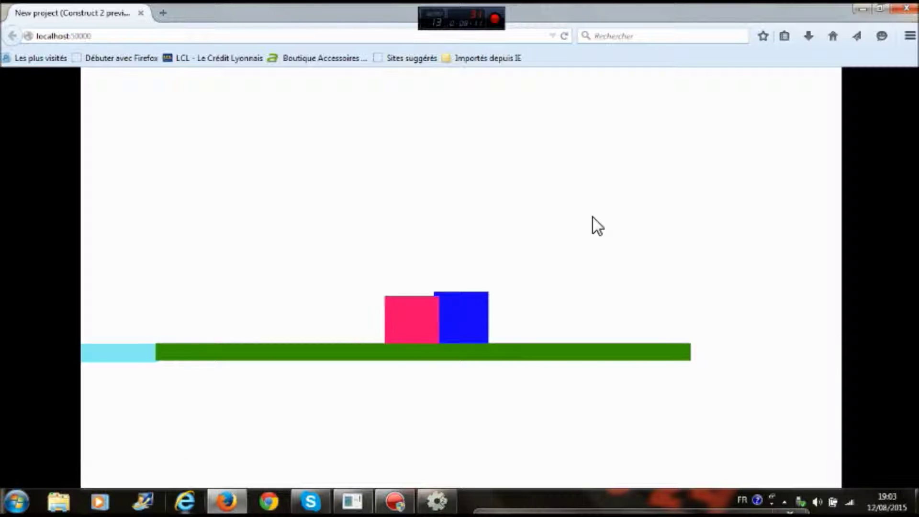
pyautogui.press('Right')
pyautogui.press('Left')
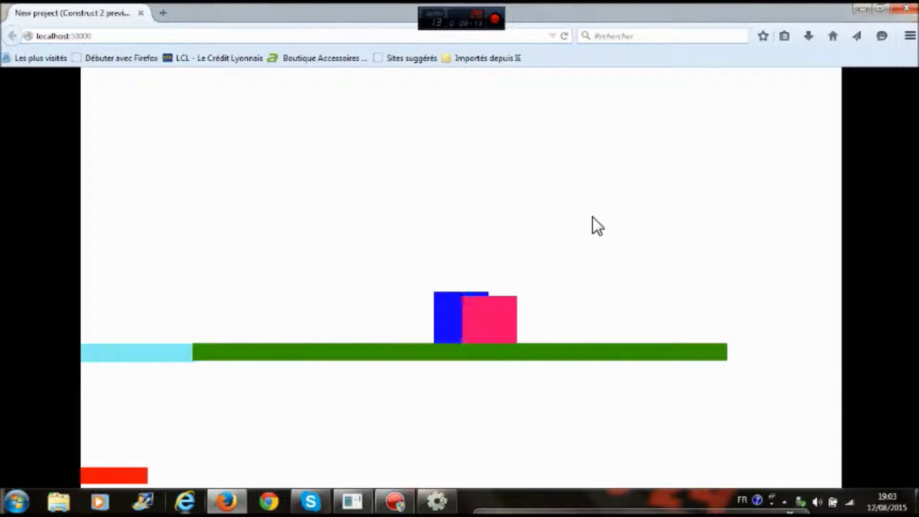
pyautogui.press('Right')
pyautogui.press('Left')
pyautogui.press('Right')
pyautogui.press('Left')
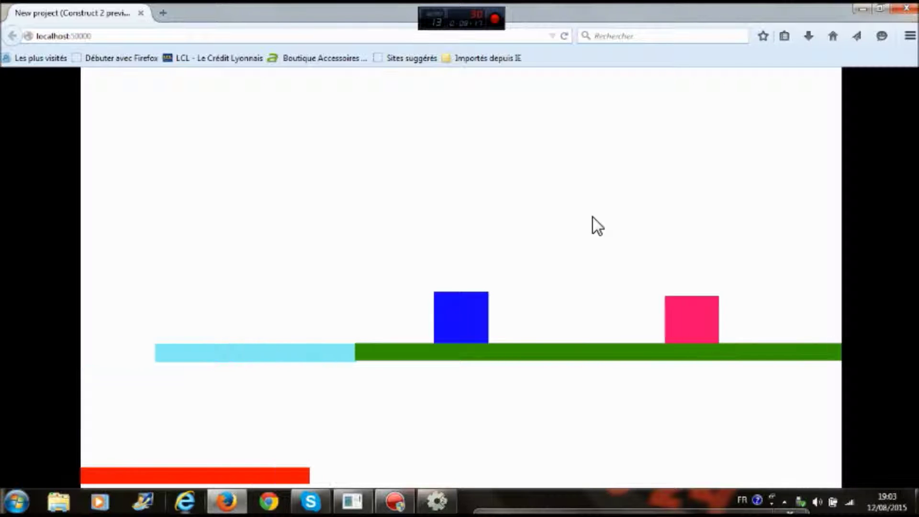
pyautogui.press('Up')
pyautogui.press('Left')
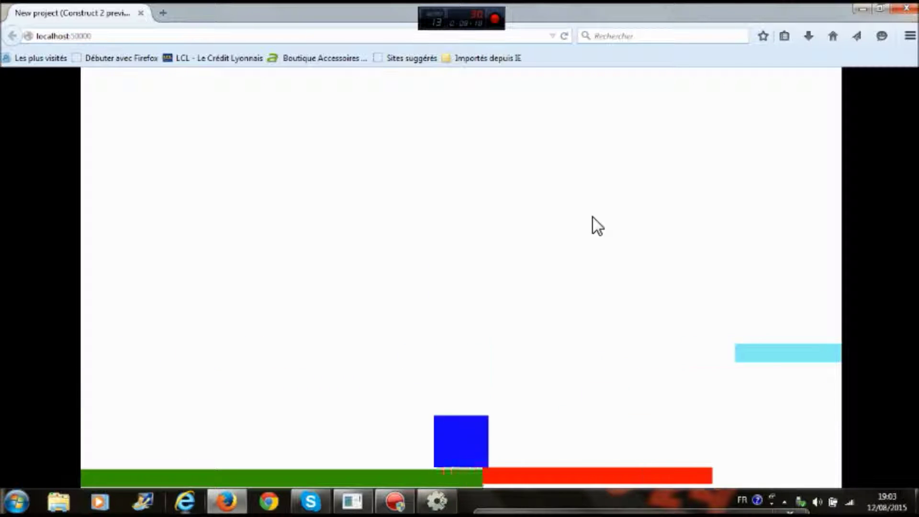
pyautogui.press('Left')
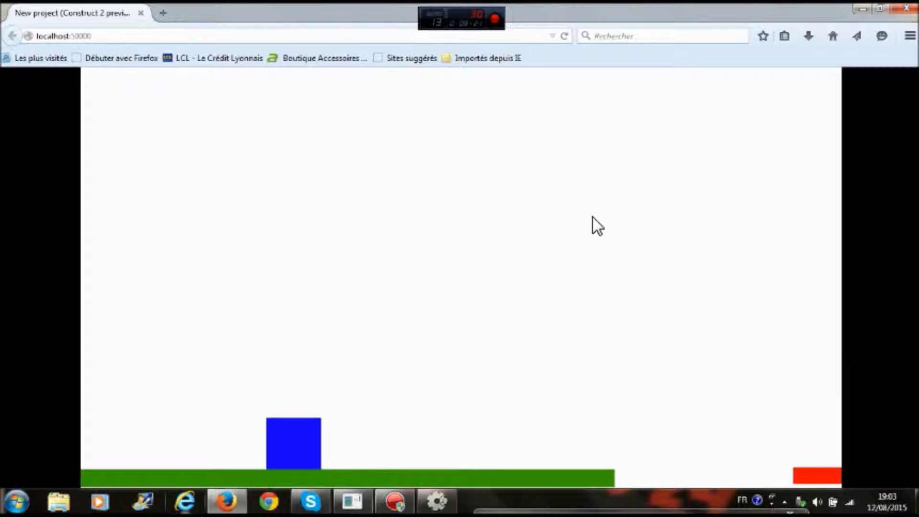
pyautogui.click(906, 8)
# Clone the red moving platform's sprite and place the clone beyond the upper green platform, resized to about 194 by 15
pyautogui.scroll(-3, 358, 390)
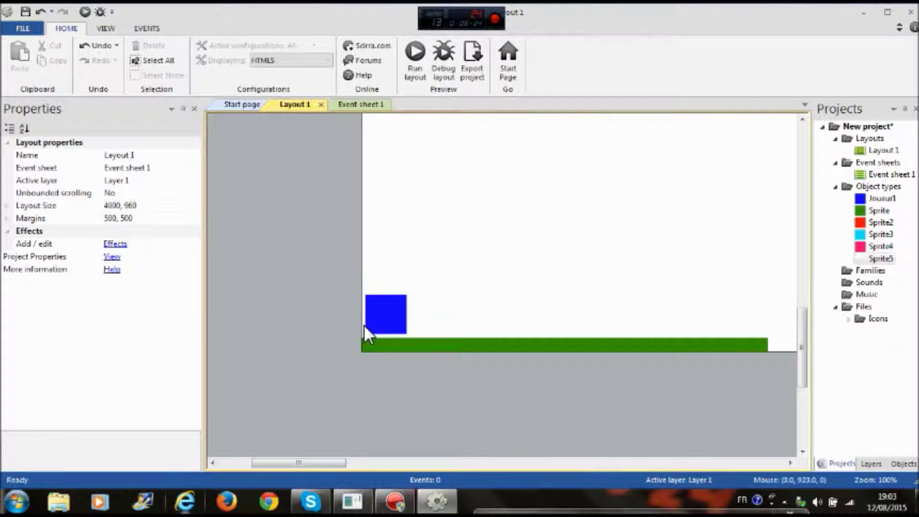
pyautogui.moveTo(312, 464); pyautogui.dragTo(524, 400)
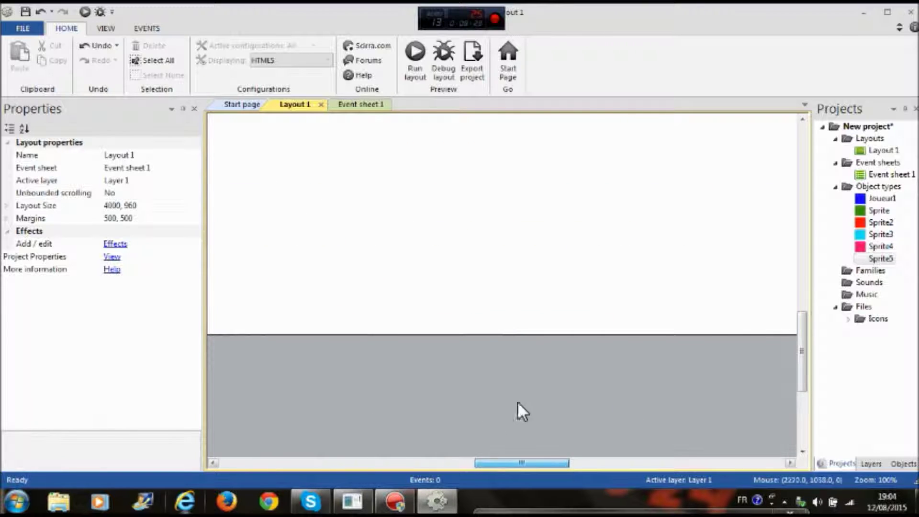
pyautogui.moveTo(543, 461); pyautogui.dragTo(397, 452)
pyautogui.click(467, 326)
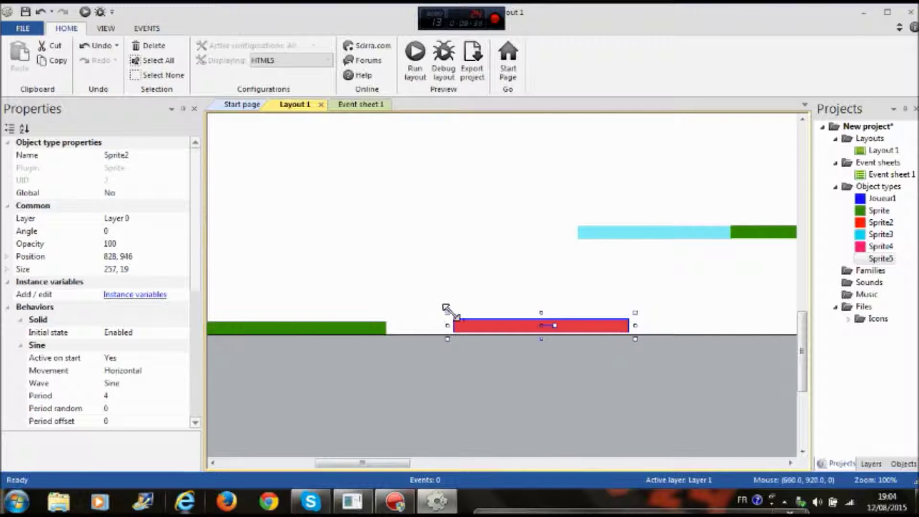
pyautogui.moveTo(405, 463); pyautogui.dragTo(522, 463)
pyautogui.rightClick(858, 222)
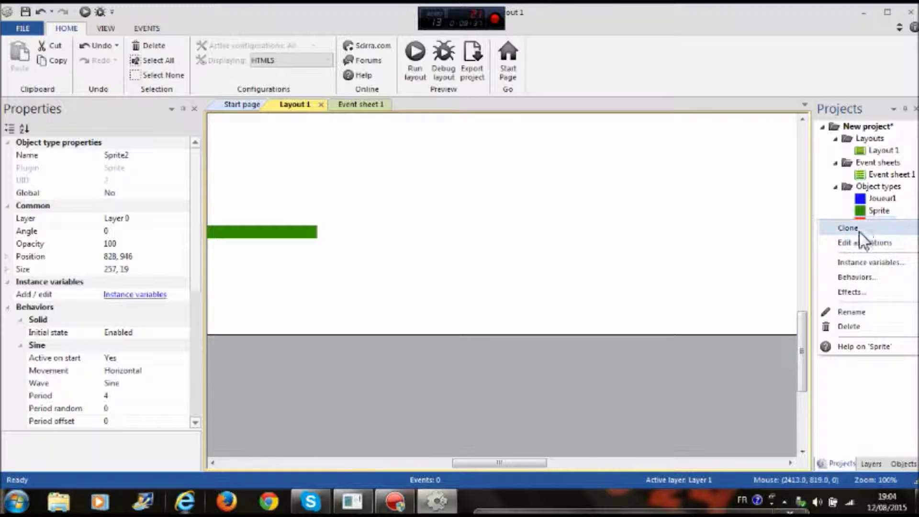
pyautogui.click(860, 231)
pyautogui.moveTo(881, 270); pyautogui.dragTo(434, 292)
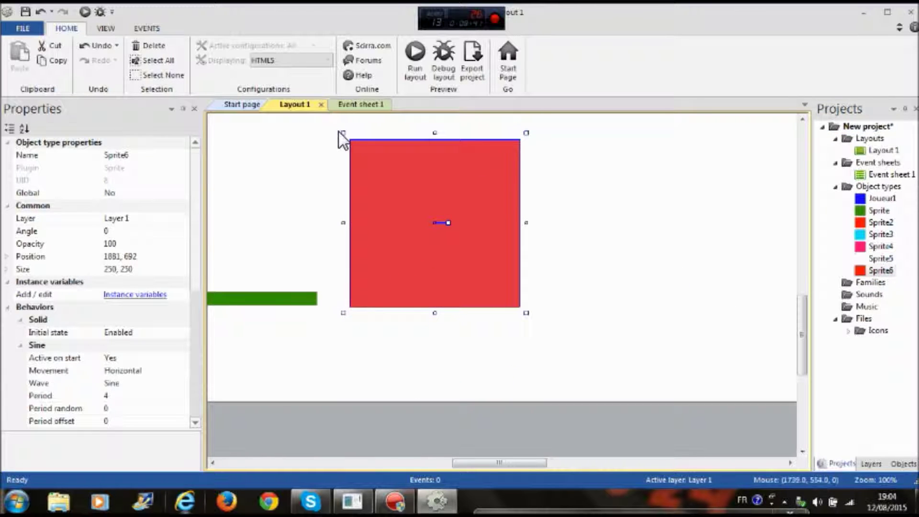
pyautogui.moveTo(346, 135); pyautogui.dragTo(334, 199)
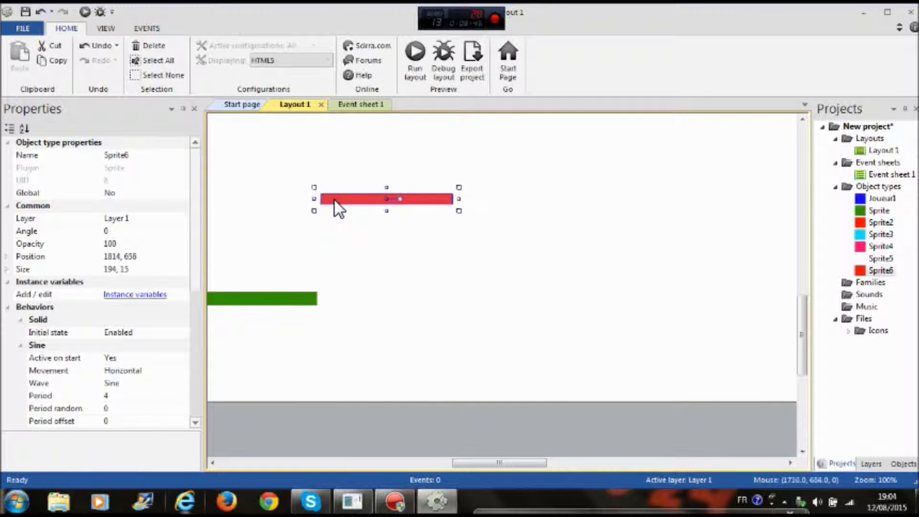
# Set the cloned red platform's Sine movement to Vertical and reposition the platform at about 1804, 699
pyautogui.click(180, 367)
pyautogui.click(181, 368)
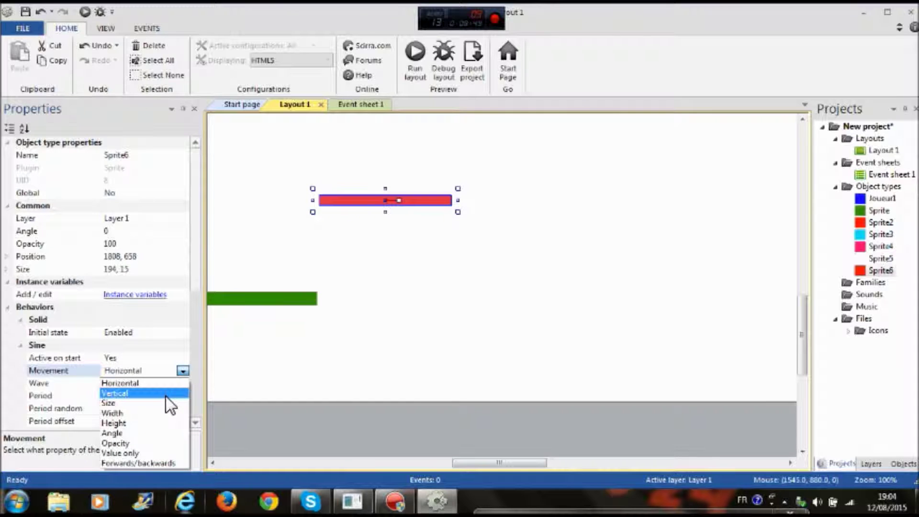
pyautogui.click(166, 398)
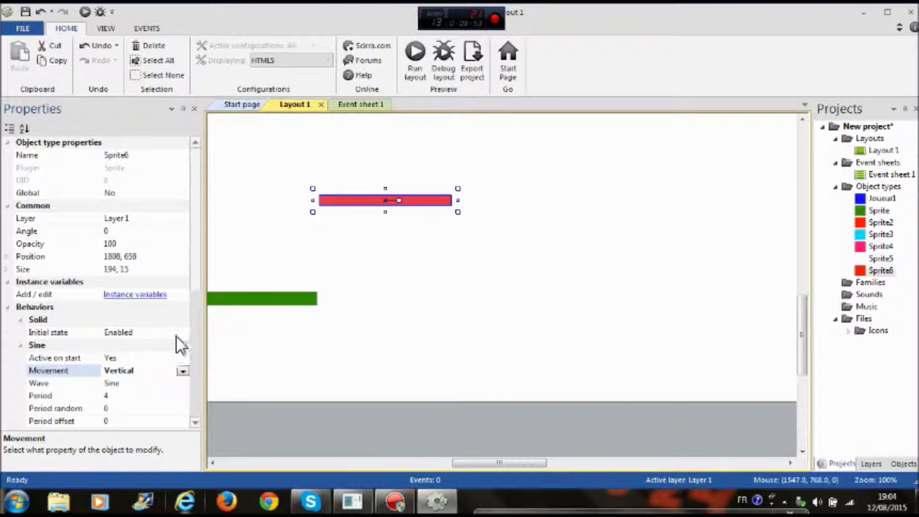
pyautogui.moveTo(341, 200); pyautogui.dragTo(341, 227)
pyautogui.scroll(2, 340, 227)
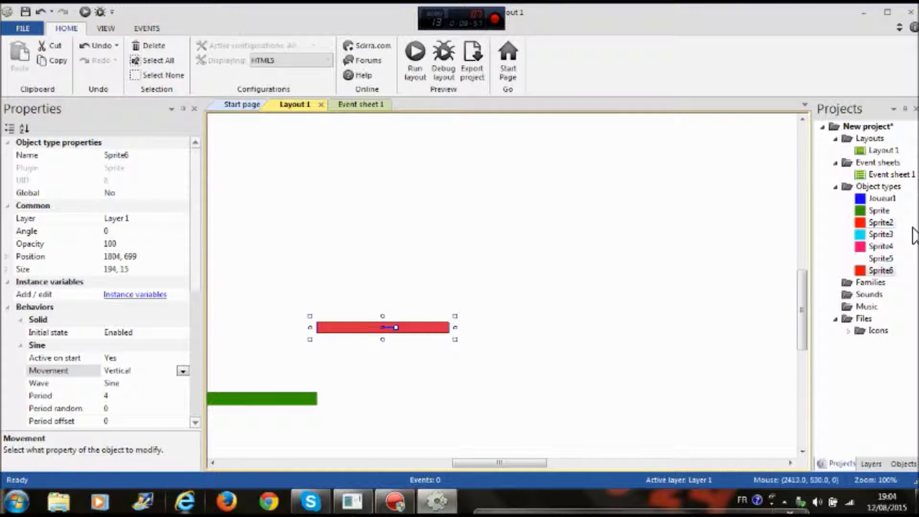
# Place another 600 by 20 green platform past the vertically moving red platform, at about 2203, 607
pyautogui.moveTo(876, 216); pyautogui.dragTo(505, 264)
pyautogui.scroll(-4, 505, 265)
pyautogui.moveTo(524, 464); pyautogui.dragTo(476, 316)
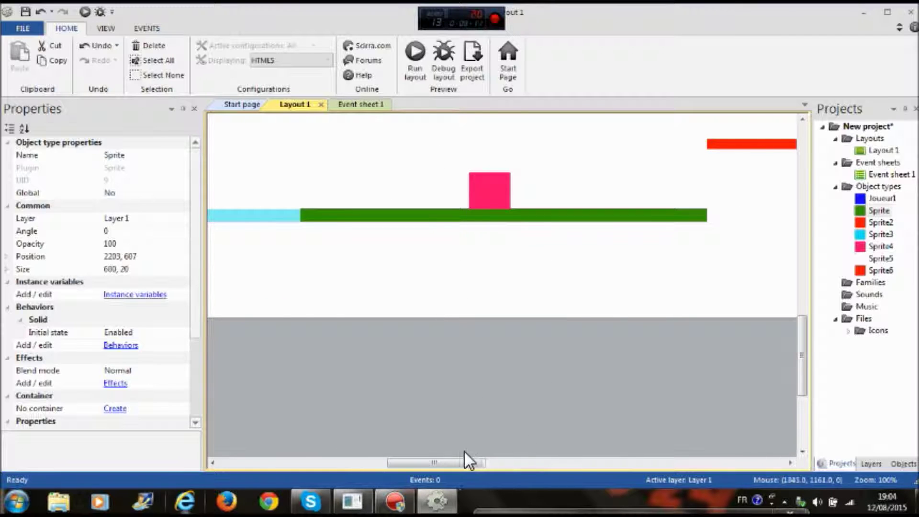
pyautogui.moveTo(452, 463); pyautogui.dragTo(333, 460)
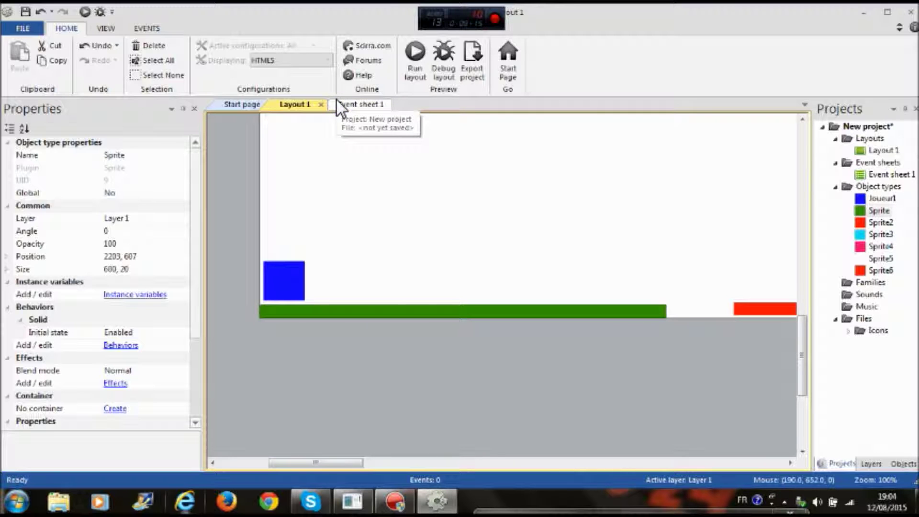
# Add an event in Event sheet 1 with the condition that Joueur1 is overlapping the pink Sprite4
pyautogui.click(368, 105)
pyautogui.click(258, 127)
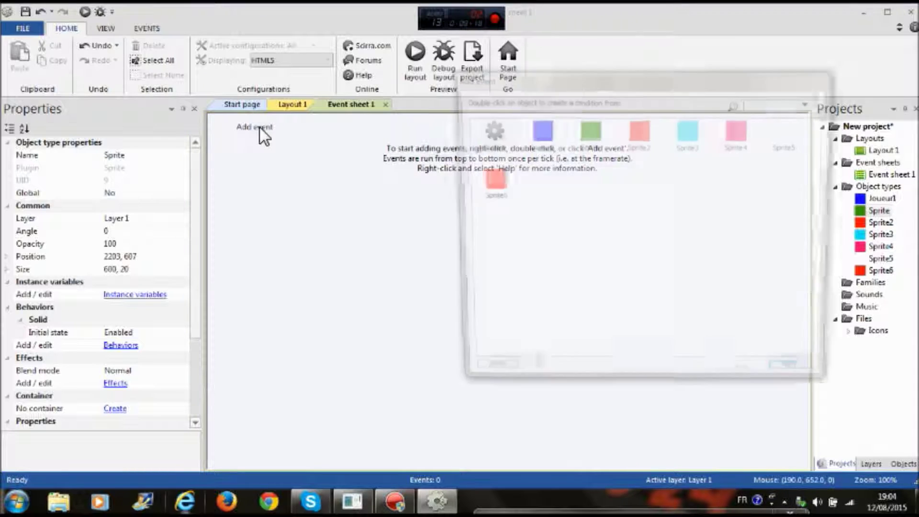
pyautogui.doubleClick(535, 133)
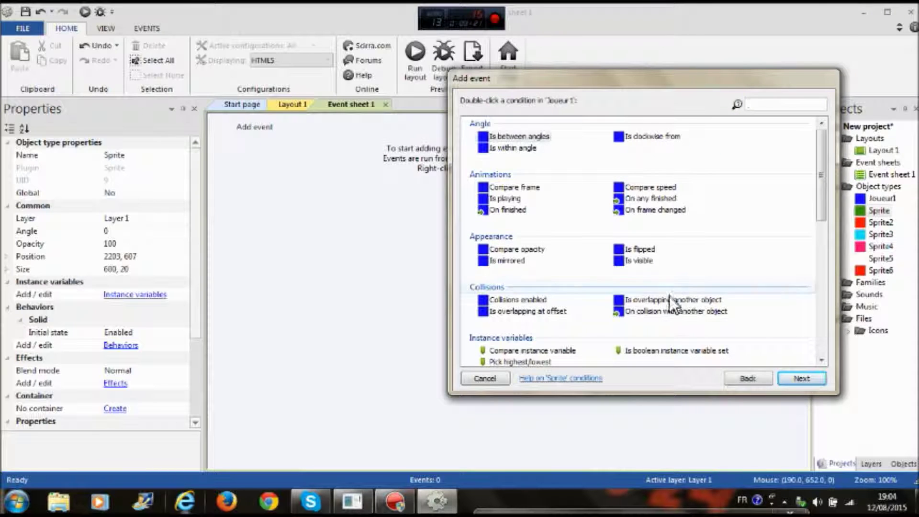
pyautogui.doubleClick(669, 298)
pyautogui.click(429, 251)
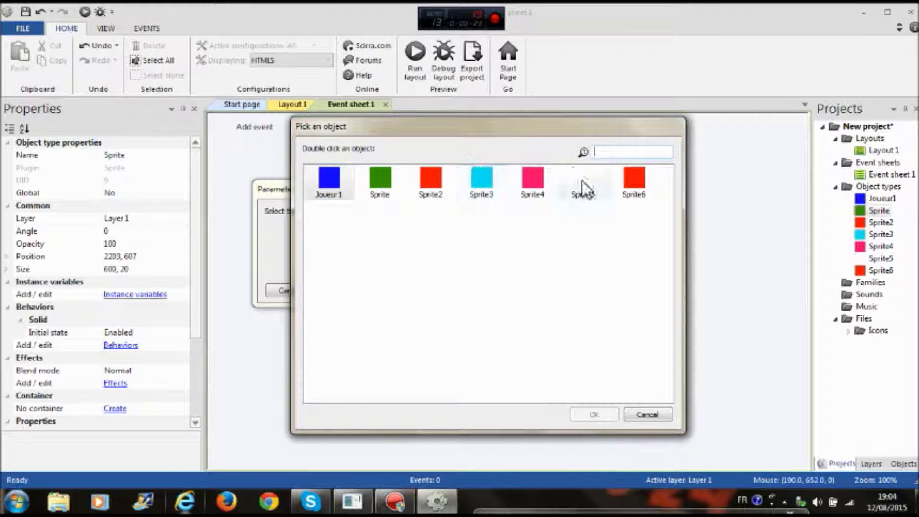
pyautogui.click(527, 192)
pyautogui.click(520, 303)
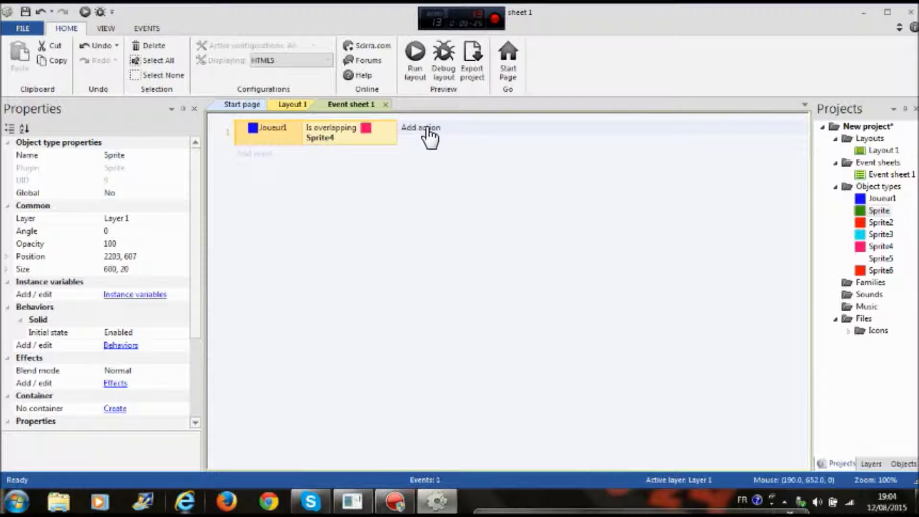
pyautogui.click(421, 127)
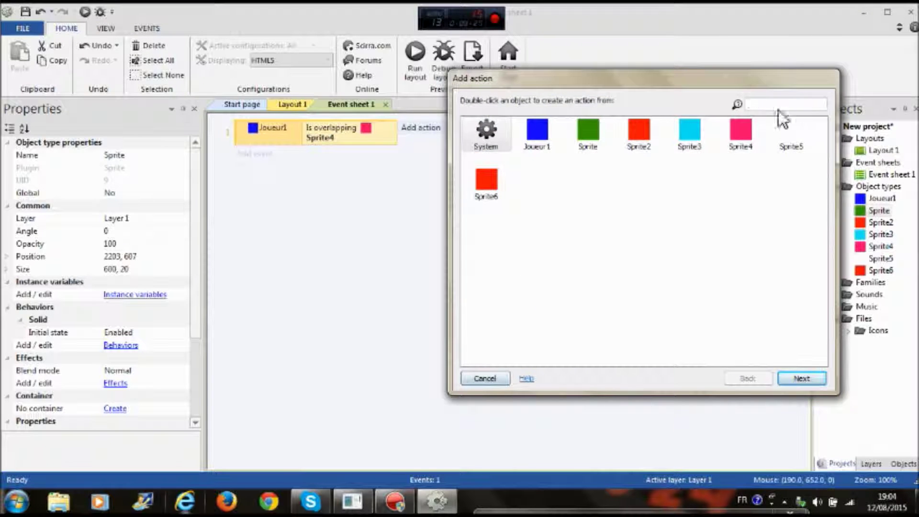
pyautogui.doubleClick(484, 132)
pyautogui.click(522, 212)
pyautogui.doubleClick(527, 210)
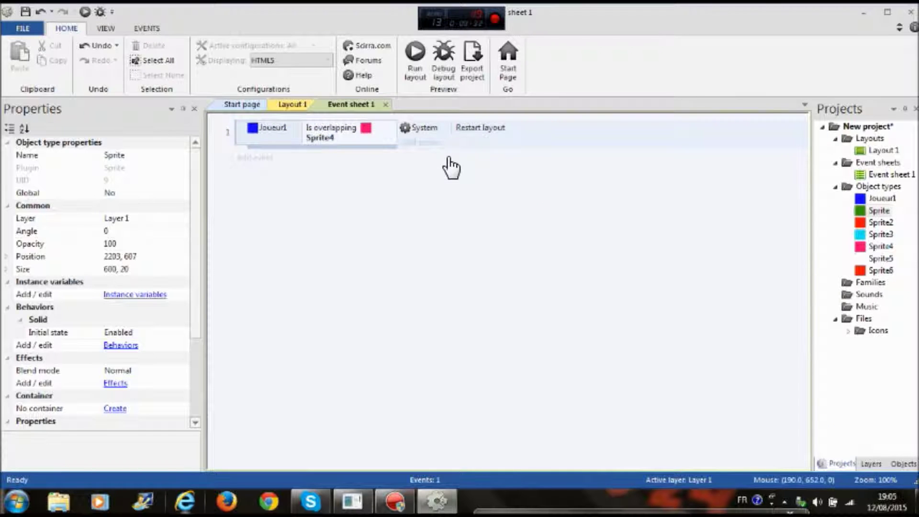
pyautogui.rightClick(458, 128)
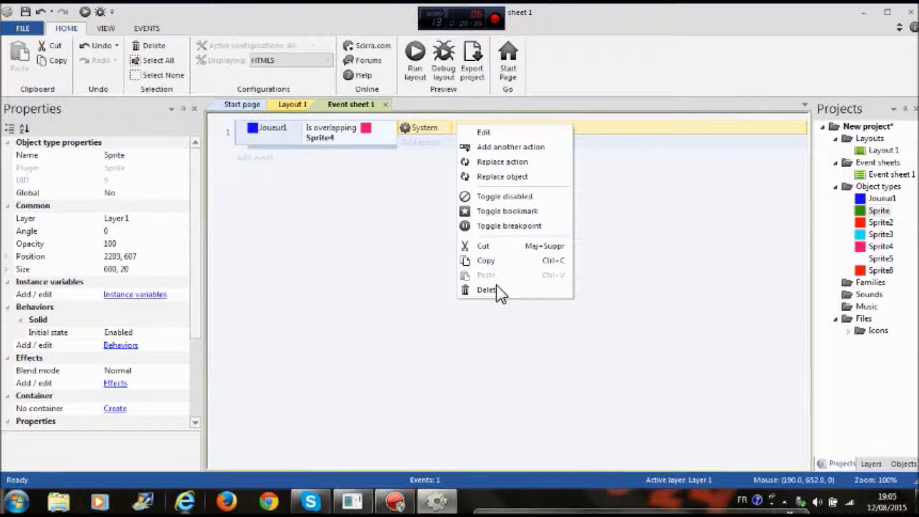
pyautogui.click(474, 289)
# Add a global number variable named Vie with an initial value of 3
pyautogui.rightClick(390, 267)
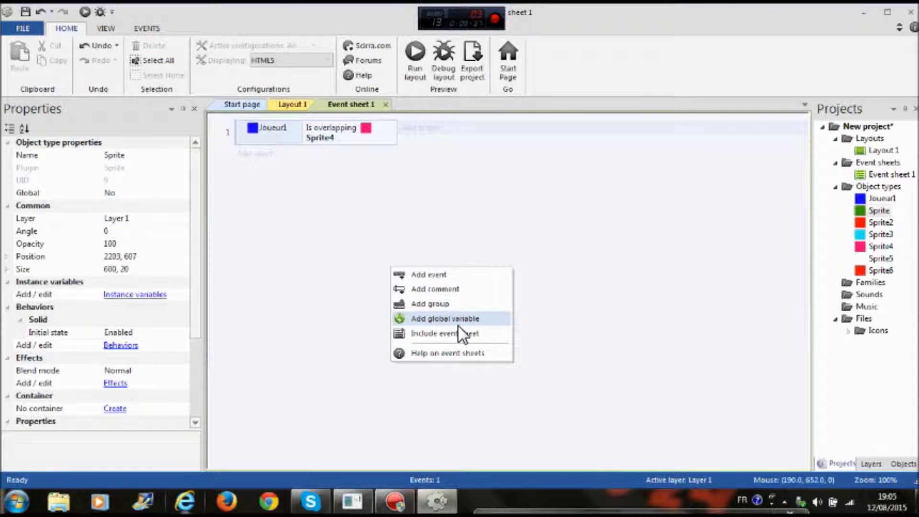
pyautogui.click(478, 321)
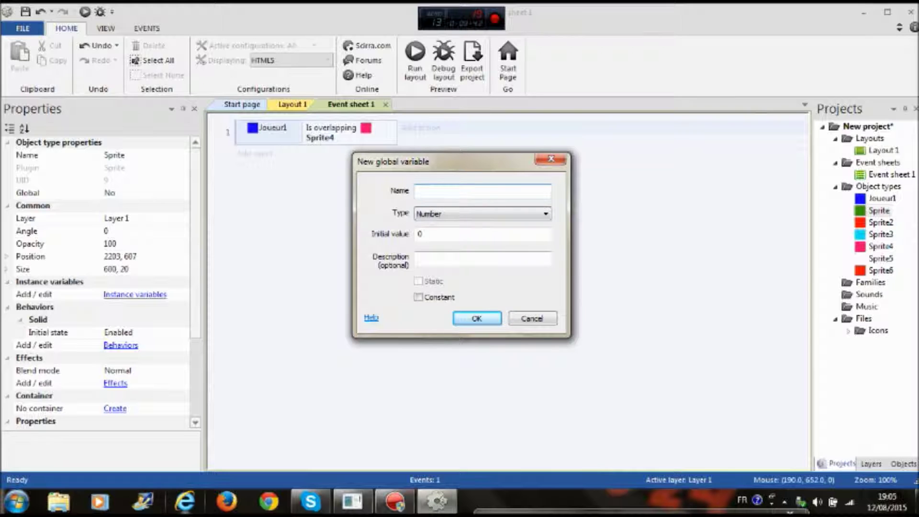
pyautogui.press('capslock')
pyautogui.write('Vie')
pyautogui.press('capslock')
pyautogui.write('3')
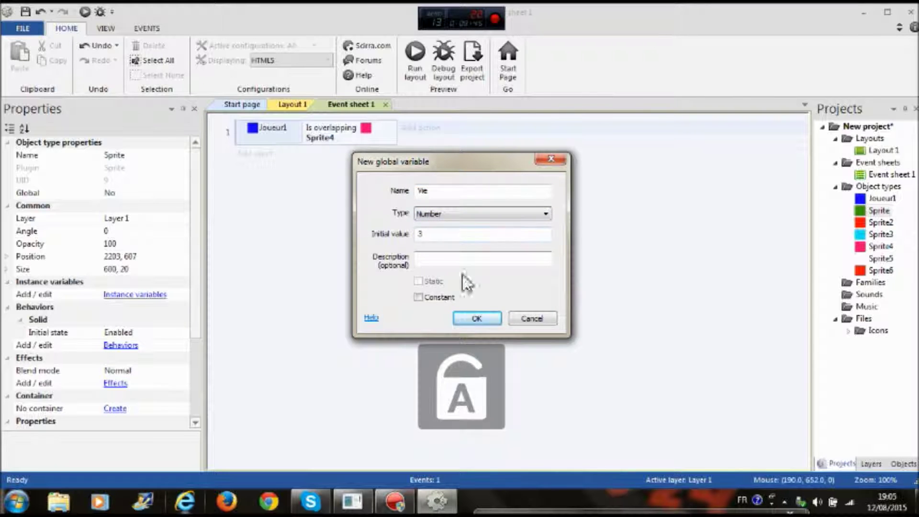
pyautogui.click(472, 319)
# Add a System action to the Sprite4 overlap event that subtracts 1 from Vie
pyautogui.click(421, 140)
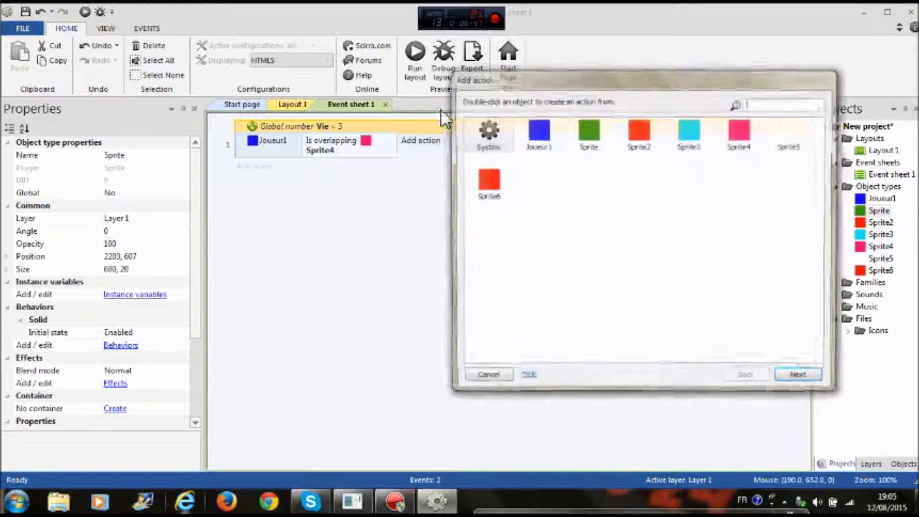
pyautogui.doubleClick(501, 136)
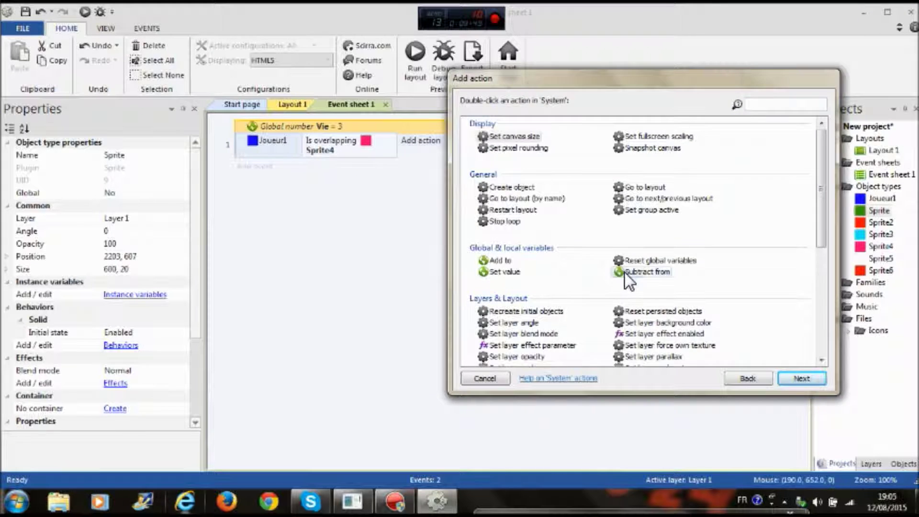
pyautogui.doubleClick(624, 272)
pyautogui.click(455, 311)
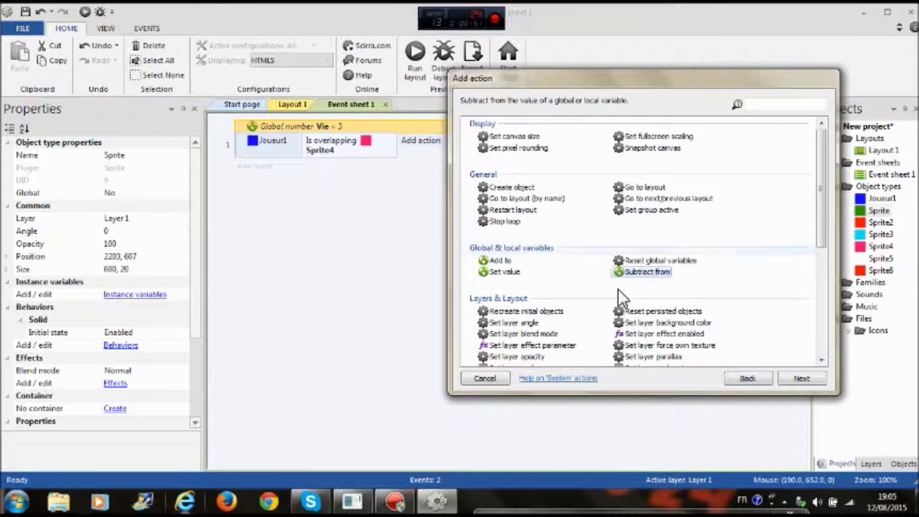
pyautogui.doubleClick(666, 271)
pyautogui.click(515, 310)
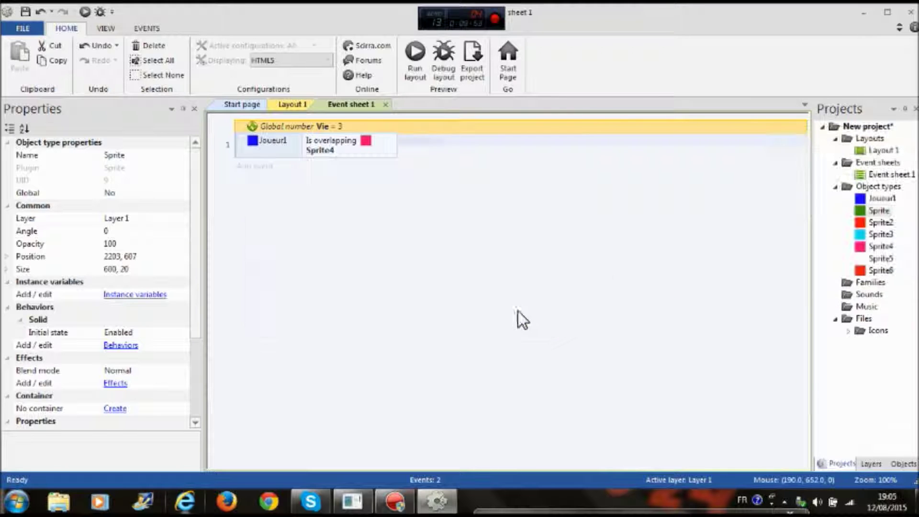
# Add a second action to the overlap event that destroys Sprite4
pyautogui.click(421, 155)
pyautogui.doubleClick(733, 133)
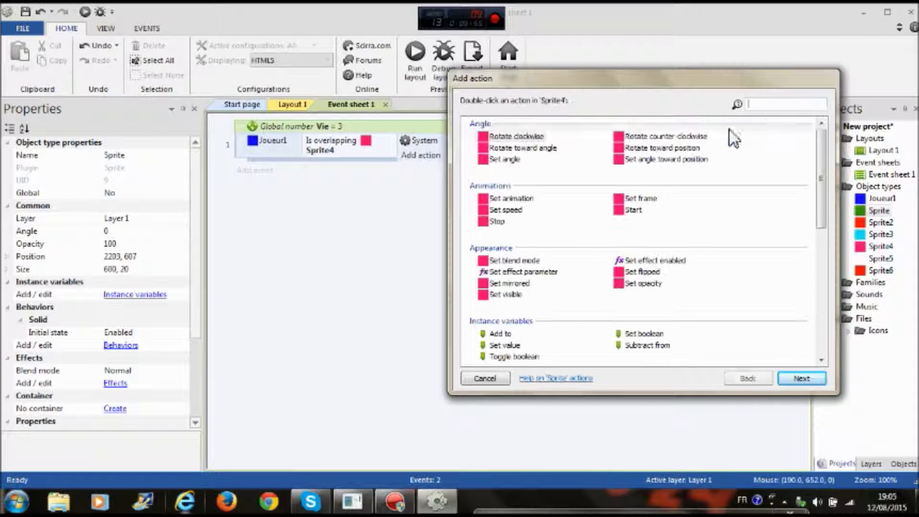
pyautogui.click(763, 105)
pyautogui.write('de')
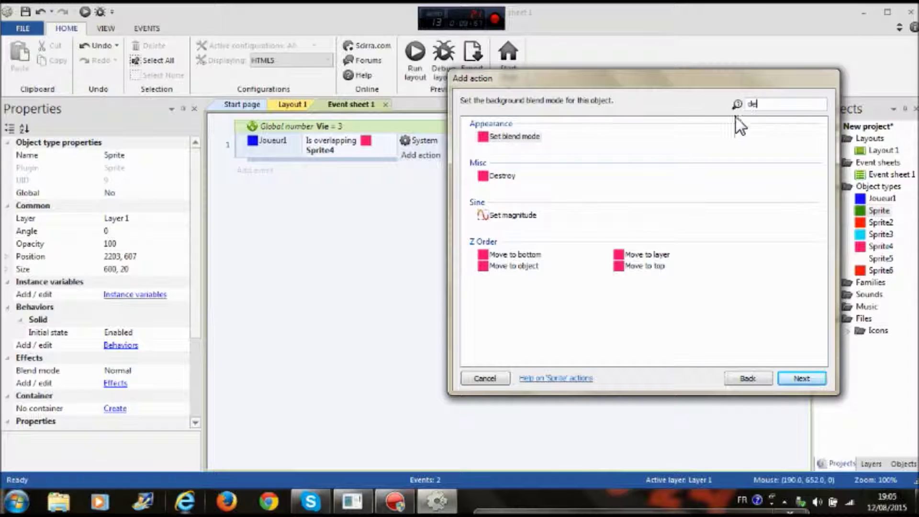
pyautogui.doubleClick(503, 177)
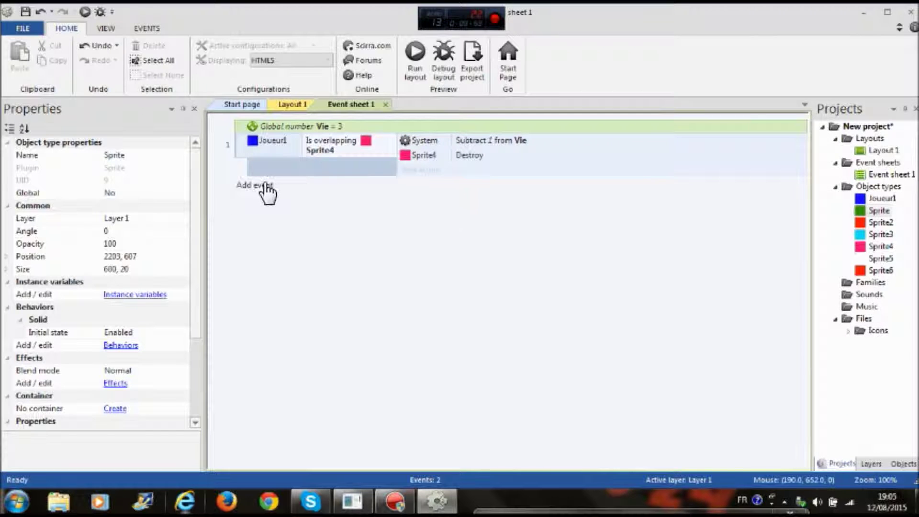
# Add a second event that restarts the layout when the Vie variable equals 0
pyautogui.click(266, 187)
pyautogui.doubleClick(487, 136)
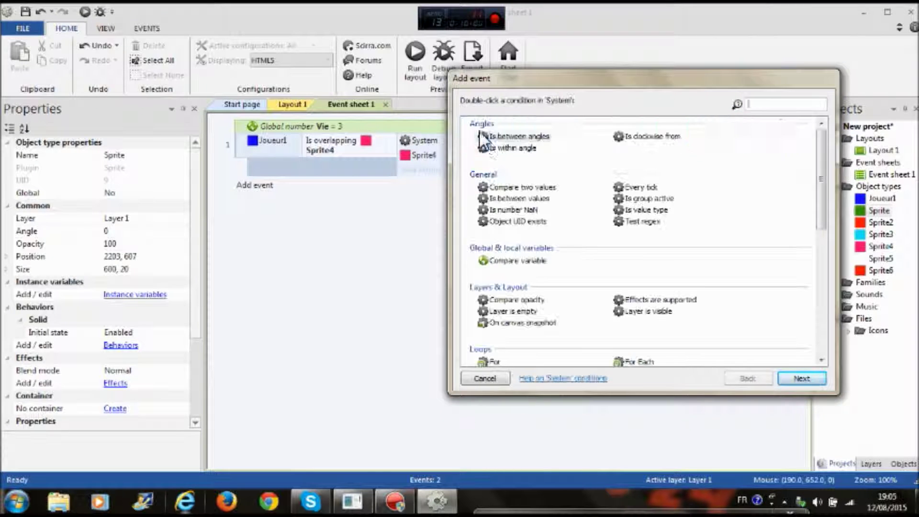
pyautogui.doubleClick(533, 258)
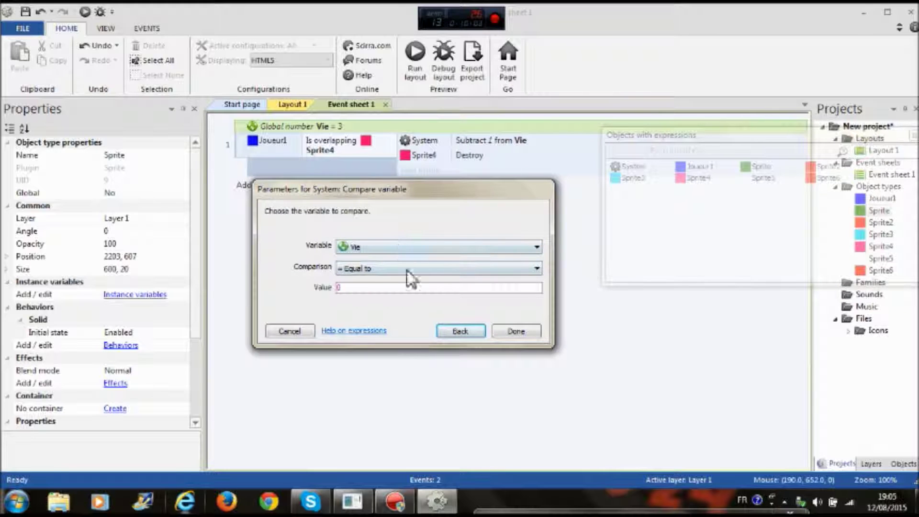
pyautogui.click(511, 332)
pyautogui.click(431, 187)
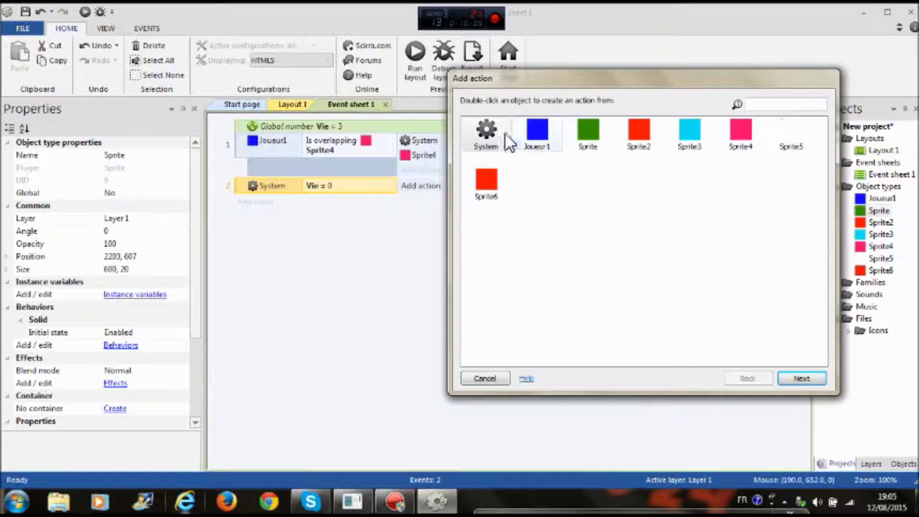
pyautogui.doubleClick(486, 135)
pyautogui.doubleClick(521, 209)
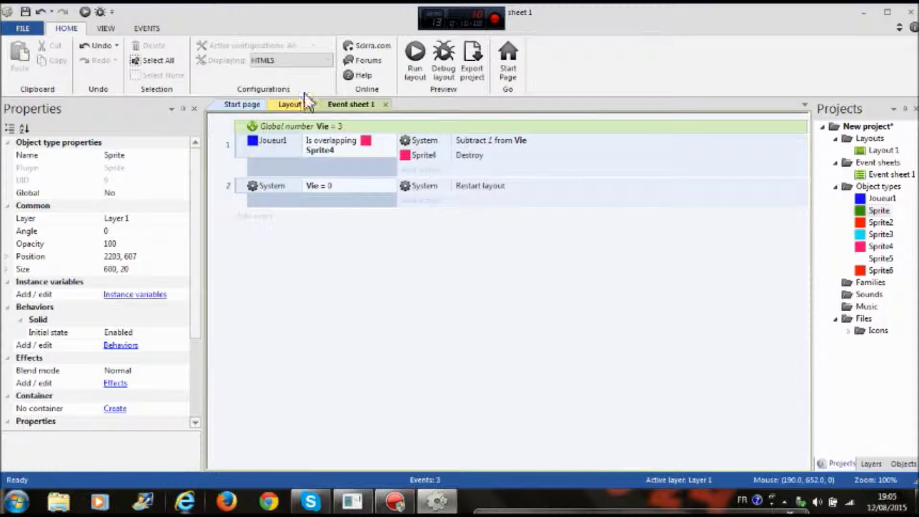
# Return to Layout 1 and clone the Sprite5 object type
pyautogui.click(292, 105)
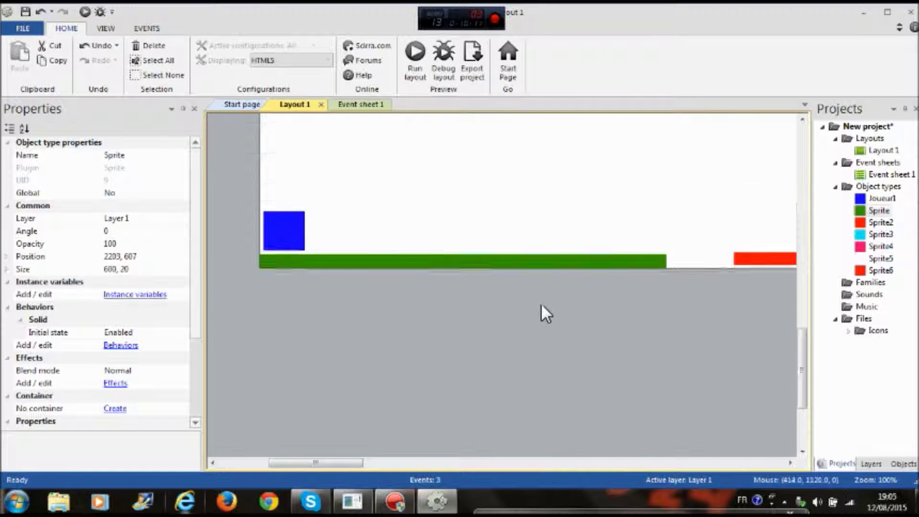
pyautogui.moveTo(338, 468); pyautogui.dragTo(631, 315)
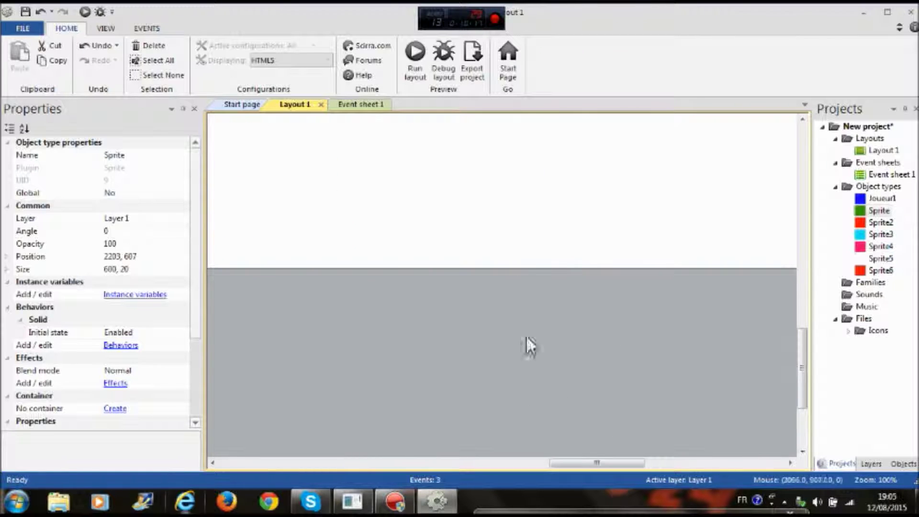
pyautogui.click(662, 454)
pyautogui.moveTo(593, 460); pyautogui.dragTo(321, 387)
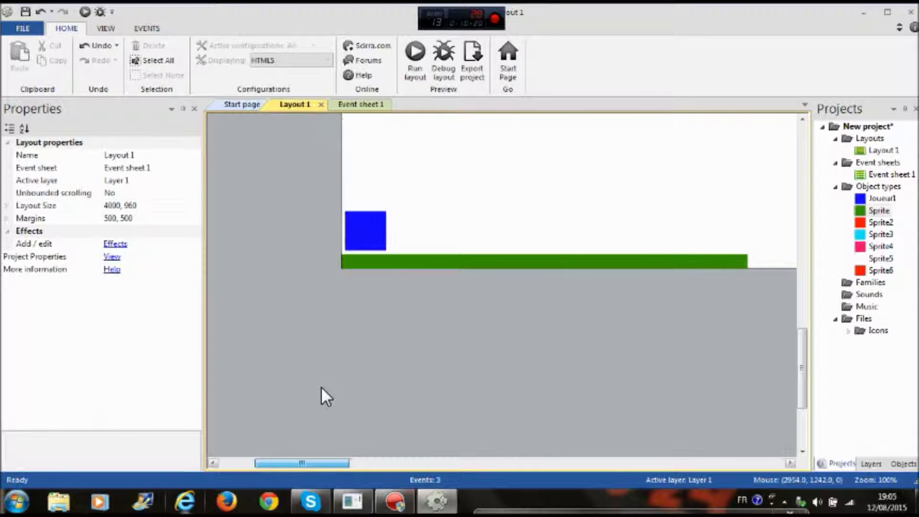
pyautogui.doubleClick(286, 299)
pyautogui.click(615, 397)
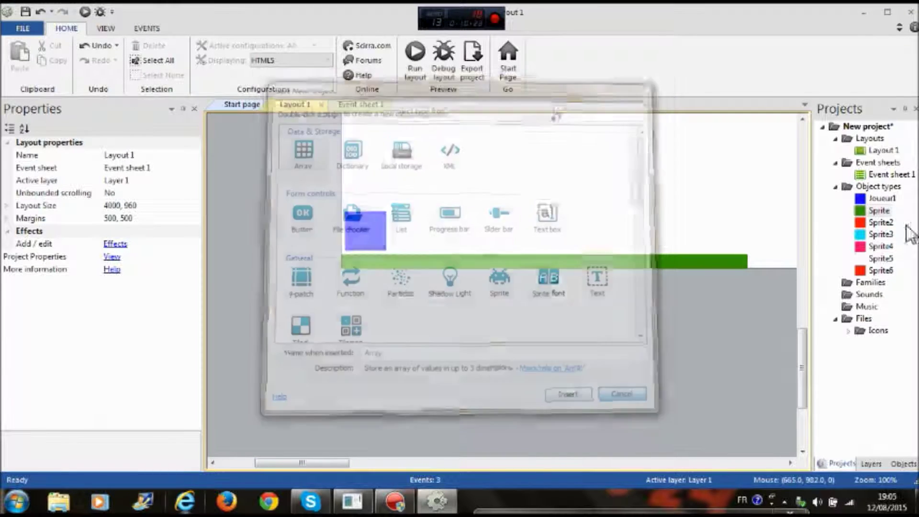
pyautogui.rightClick(884, 258)
pyautogui.click(865, 264)
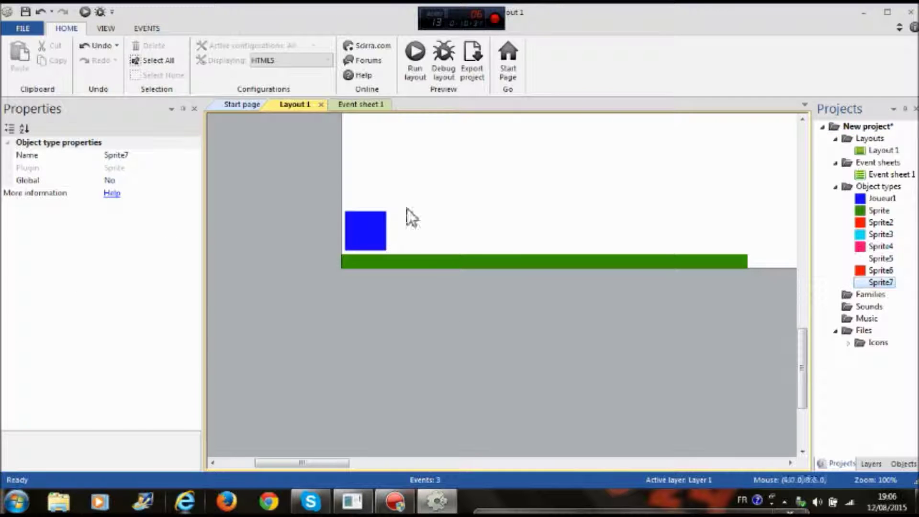
pyautogui.click(881, 282)
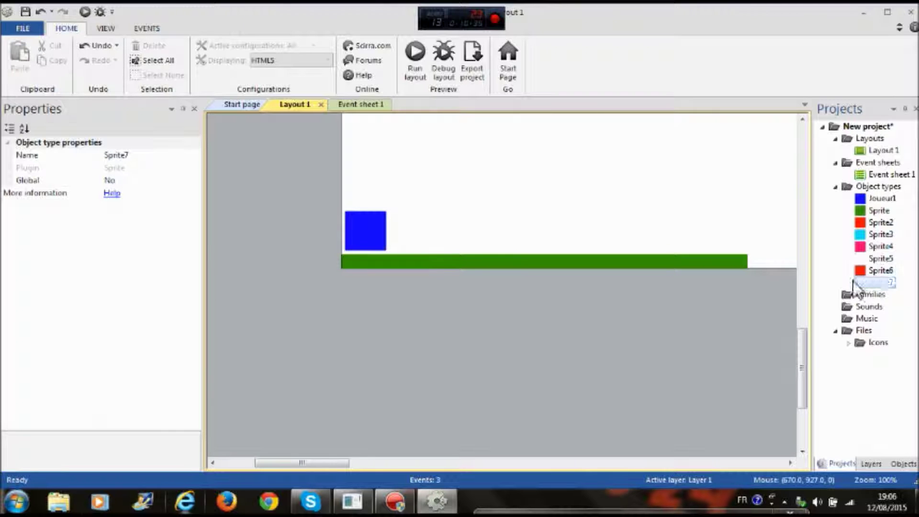
pyautogui.doubleClick(876, 283)
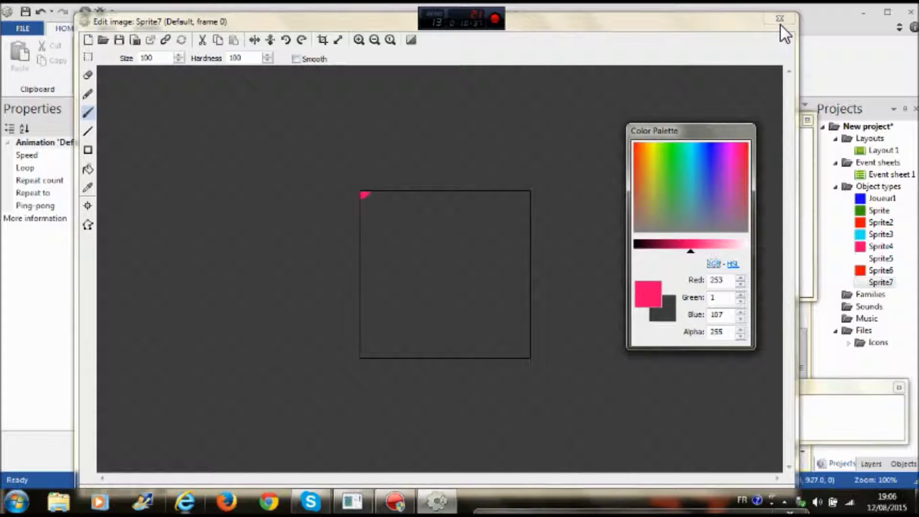
pyautogui.click(781, 22)
# Place the Sprite5 clone at the layout's left edge above the player, resized to about 250 by 31
pyautogui.click(878, 284)
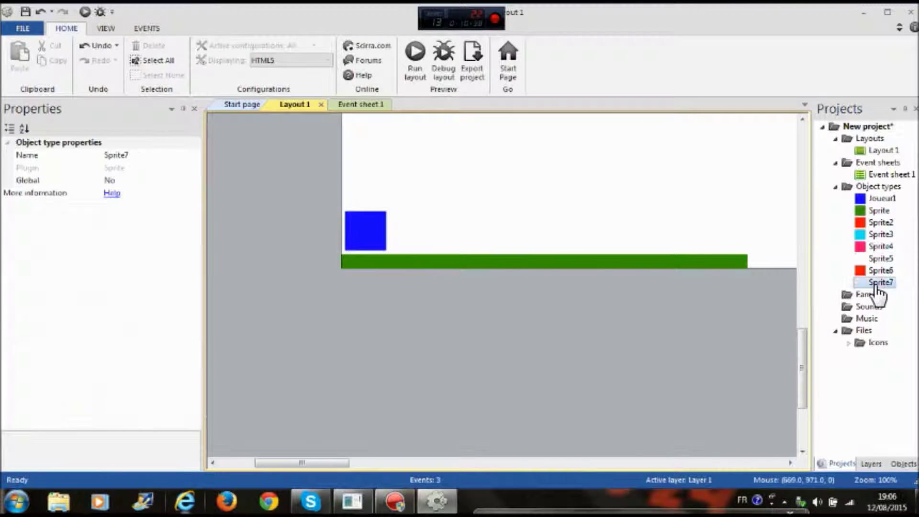
pyautogui.moveTo(878, 287); pyautogui.dragTo(578, 178)
pyautogui.scroll(3, 578, 200)
pyautogui.moveTo(575, 277); pyautogui.dragTo(395, 299)
pyautogui.moveTo(411, 422); pyautogui.dragTo(417, 276)
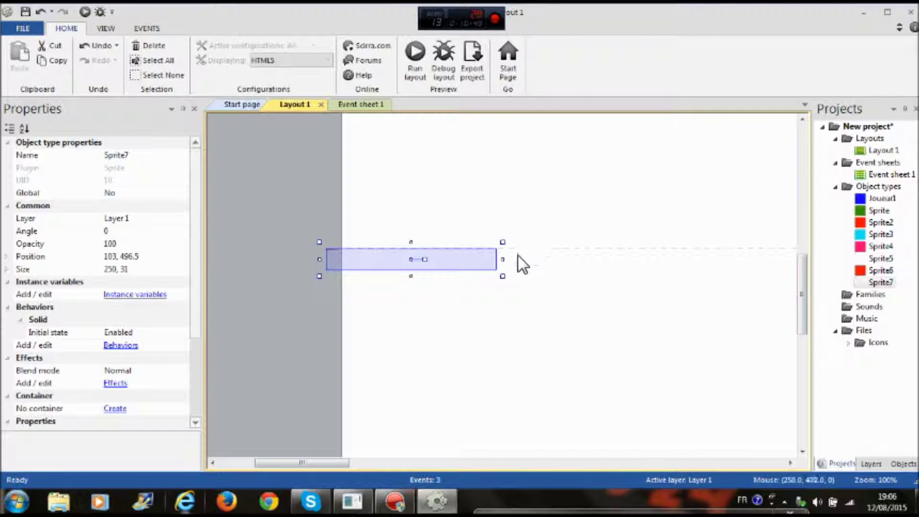
# Widen the Sprite5 clone across the layout to about 883 by 31
pyautogui.click(515, 259)
pyautogui.click(430, 266)
pyautogui.moveTo(509, 261); pyautogui.dragTo(607, 276)
pyautogui.scroll(-1, 314, 287)
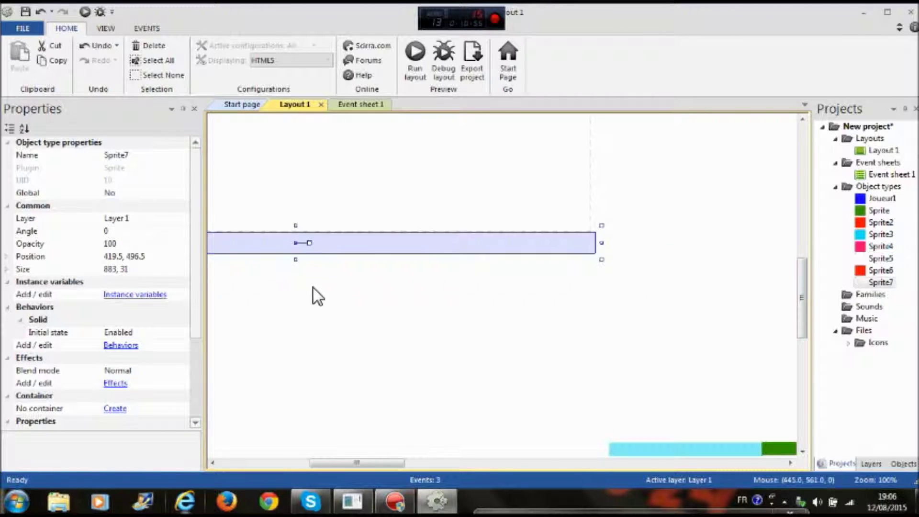
# Delete the Solid behavior from the widened Sprite5 clone and confirm the deletion
pyautogui.moveTo(402, 463); pyautogui.dragTo(313, 425)
pyautogui.scroll(-5, 444, 452)
pyautogui.scroll(12, 317, 423)
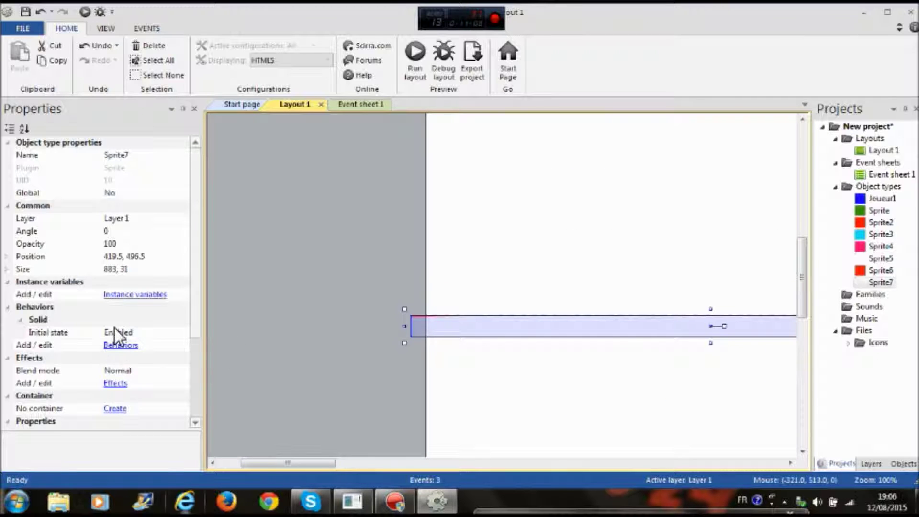
pyautogui.click(122, 346)
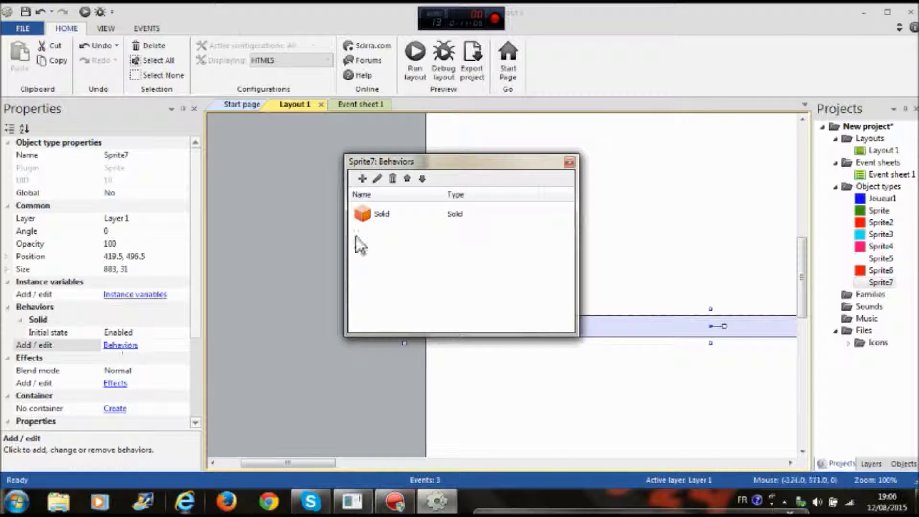
pyautogui.rightClick(396, 218)
pyautogui.click(424, 256)
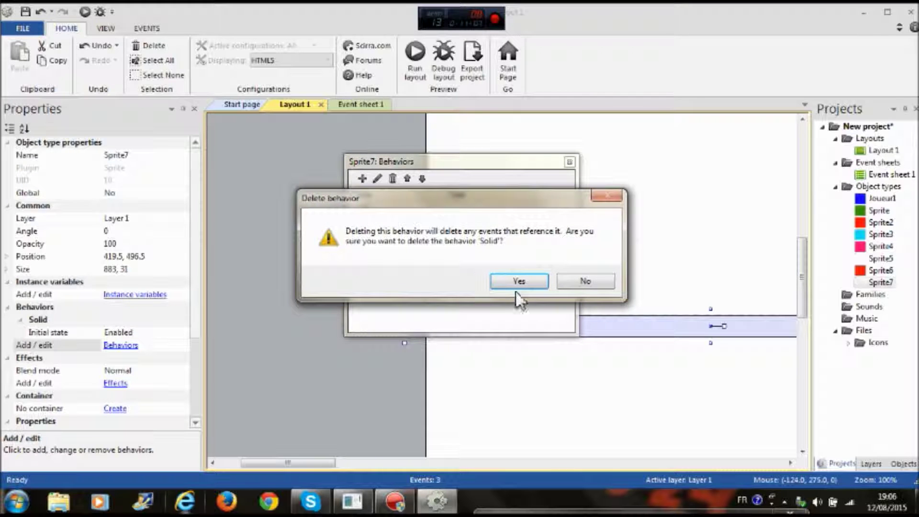
pyautogui.click(542, 282)
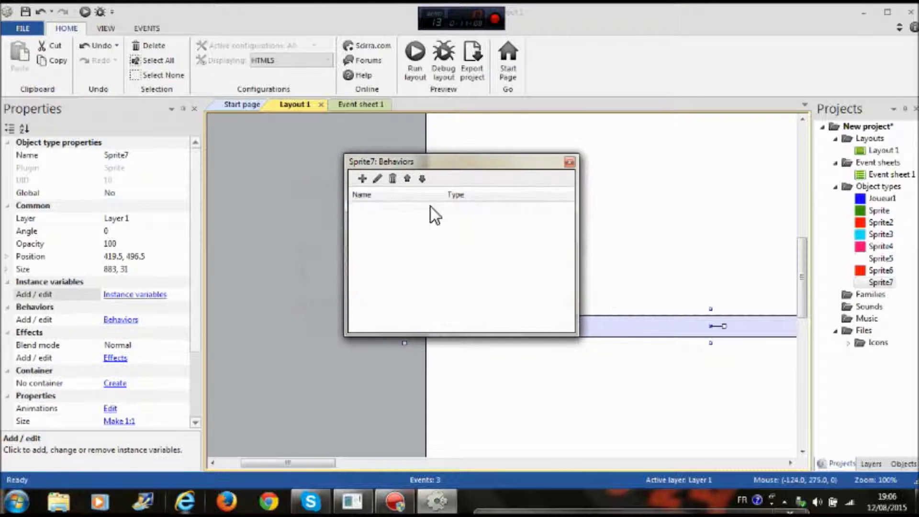
pyautogui.click(362, 179)
pyautogui.moveTo(611, 209); pyautogui.dragTo(591, 329)
pyautogui.click(589, 369)
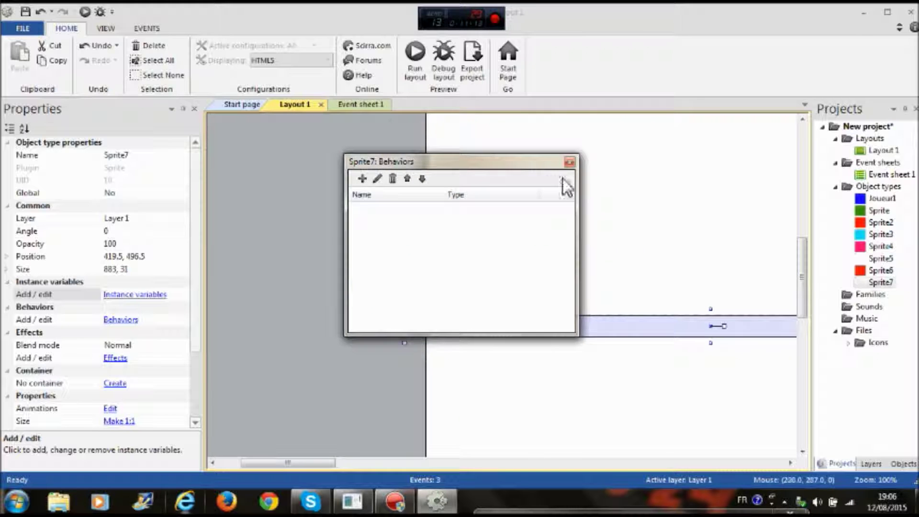
pyautogui.click(570, 162)
# Add an event in Event sheet 1 with the condition that Joueur1 is overlapping Sprite7
pyautogui.click(354, 107)
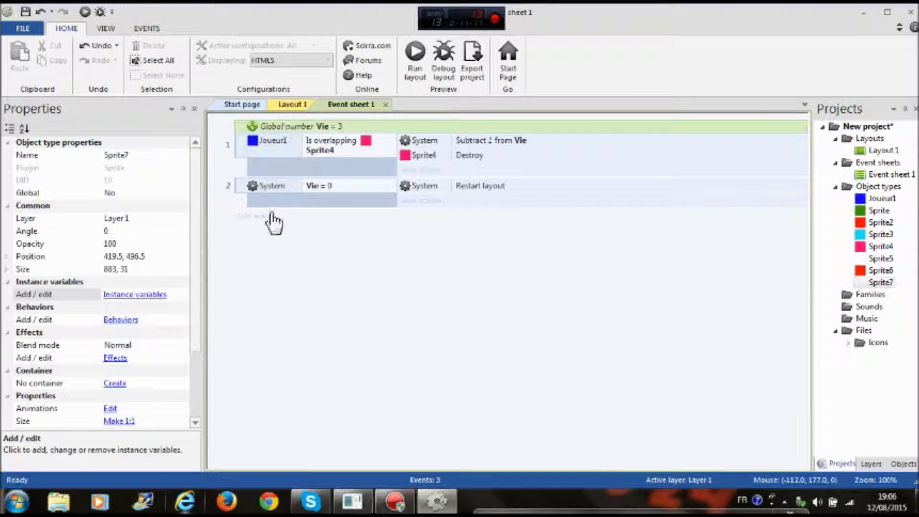
pyautogui.click(269, 222)
pyautogui.doubleClick(537, 136)
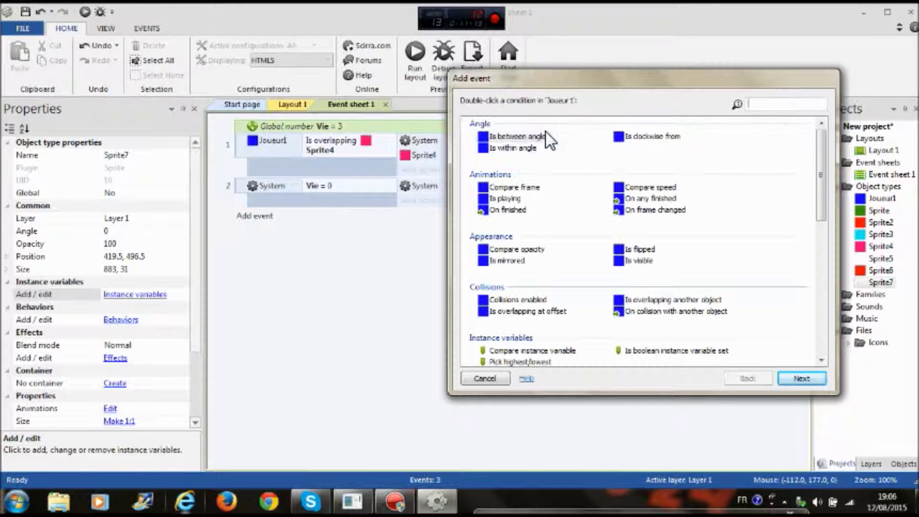
pyautogui.doubleClick(665, 300)
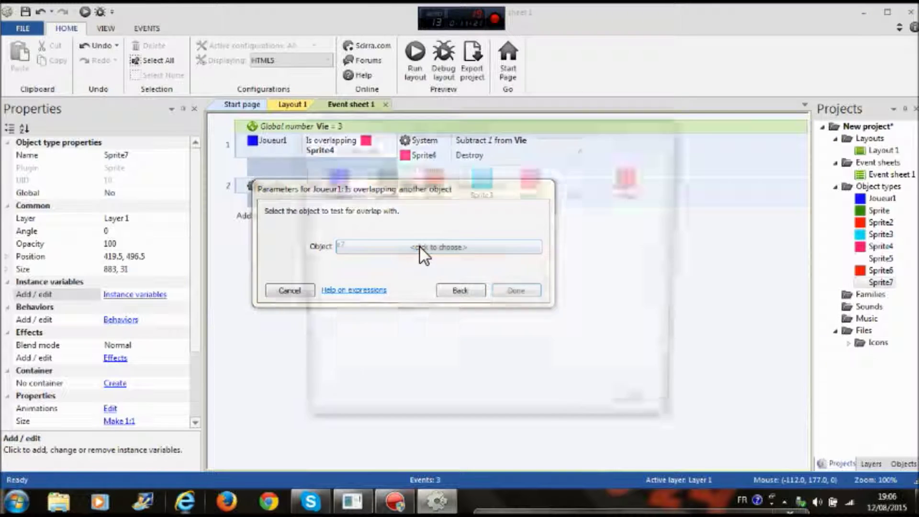
pyautogui.click(421, 247)
pyautogui.doubleClick(338, 242)
pyautogui.click(518, 302)
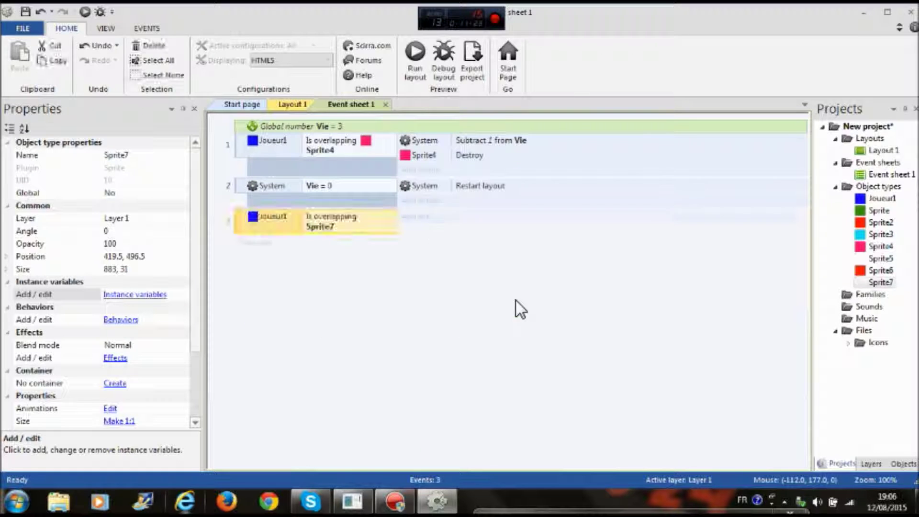
# Add the System action Restart layout to the Joueur1 overlapping Sprite7 event
pyautogui.click(421, 216)
pyautogui.doubleClick(488, 132)
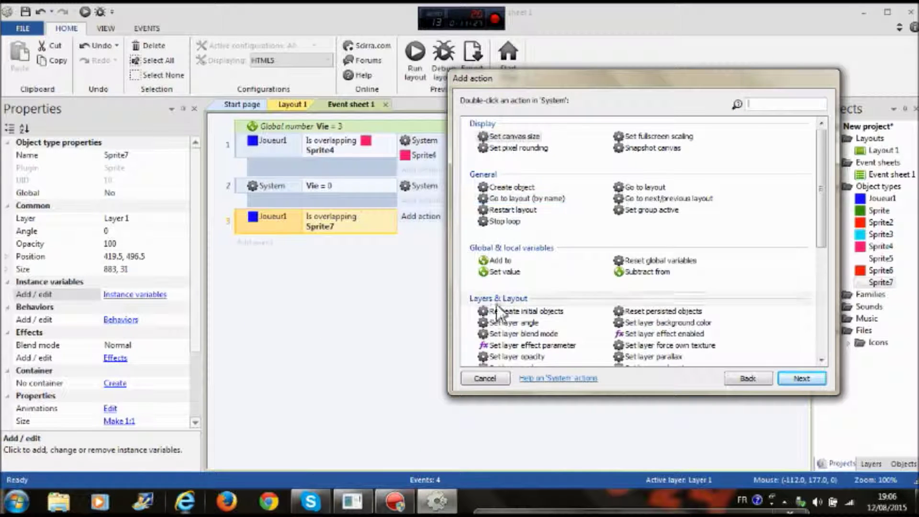
pyautogui.doubleClick(511, 210)
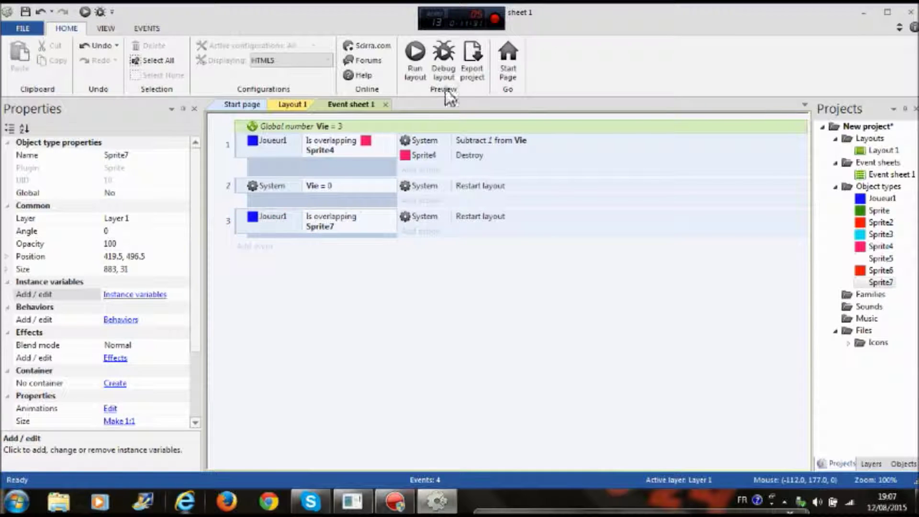
# Preview the layout, move and jump the blue player across the moving platforms and through the pink obstacle, and close the preview
pyautogui.click(404, 67)
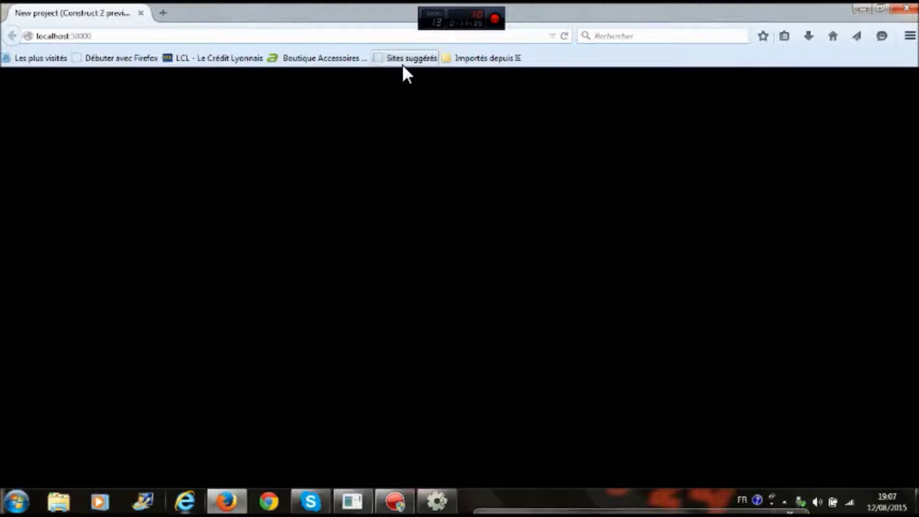
pyautogui.press('Right')
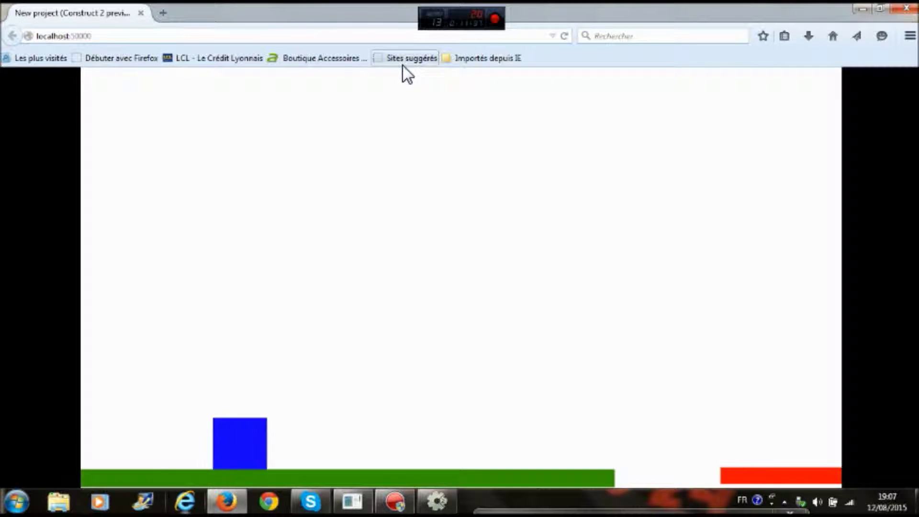
pyautogui.press('Up')
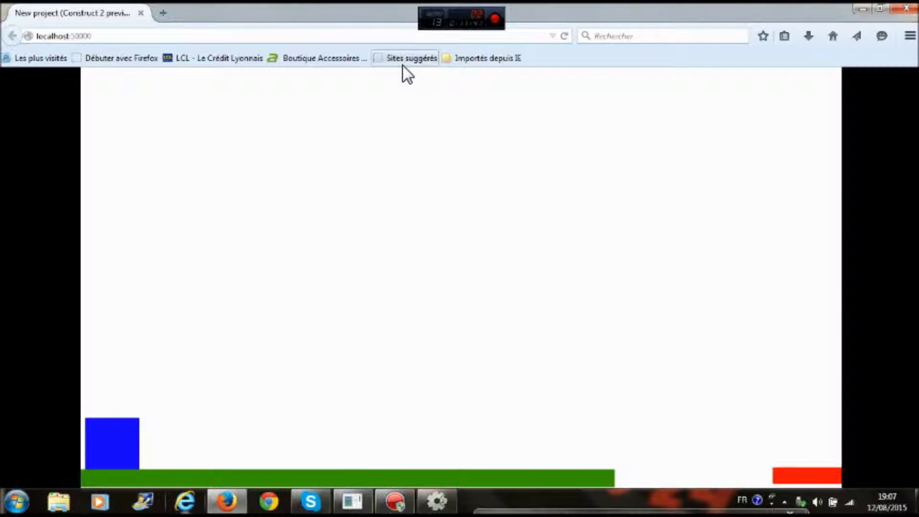
pyautogui.press('Right')
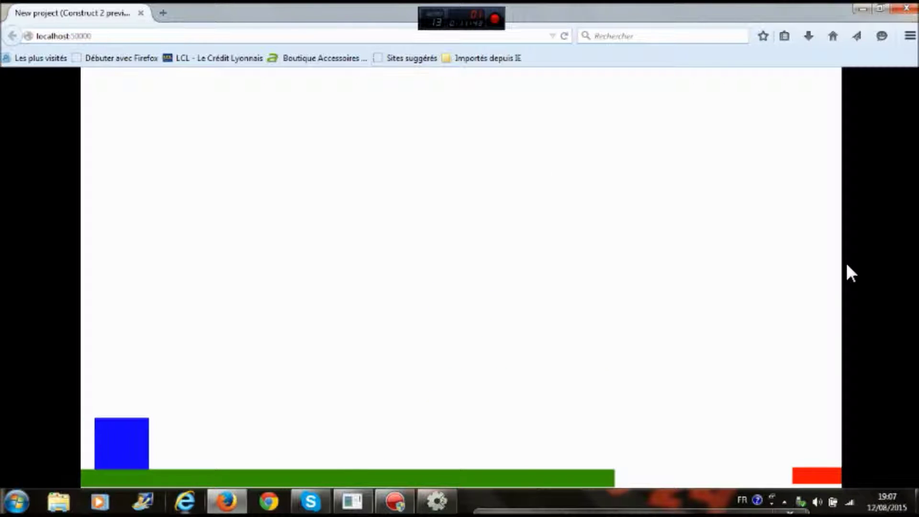
pyautogui.press('Right')
pyautogui.press('Up')
pyautogui.press('Right')
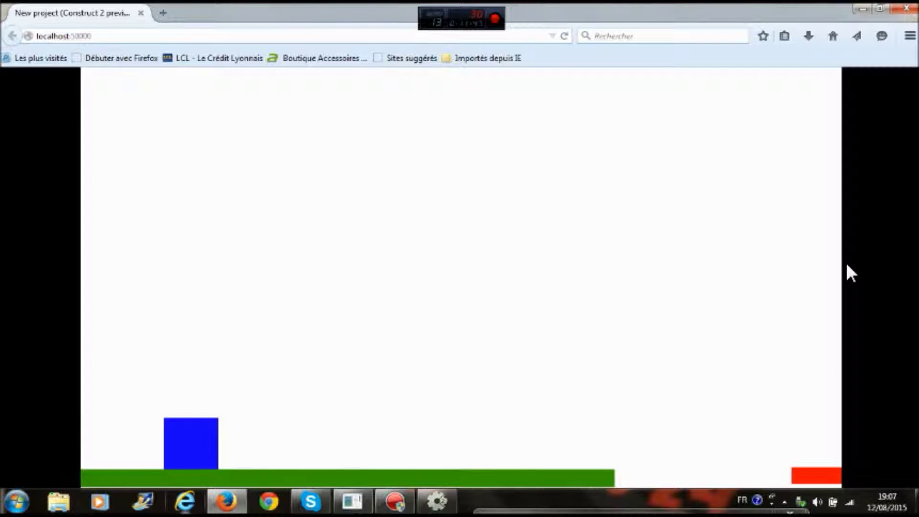
pyautogui.press('Right')
pyautogui.press('Up')
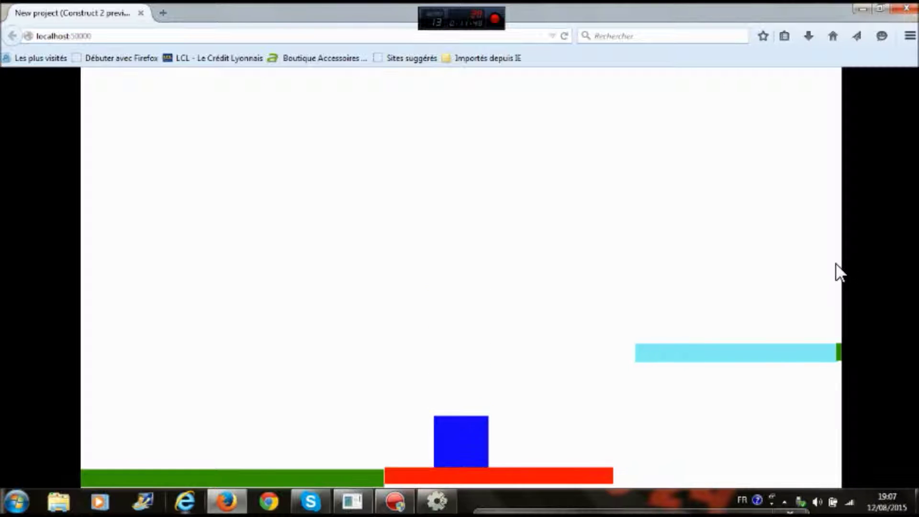
pyautogui.press('Up')
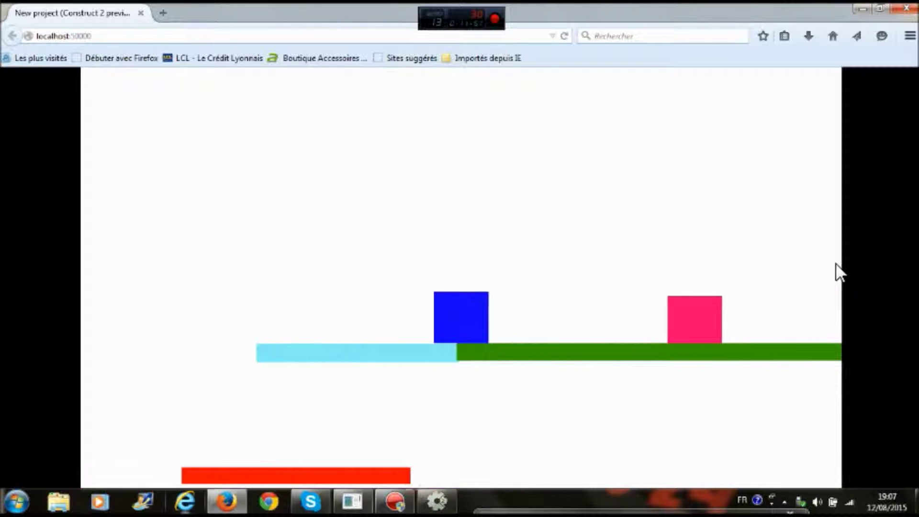
pyautogui.press('Right')
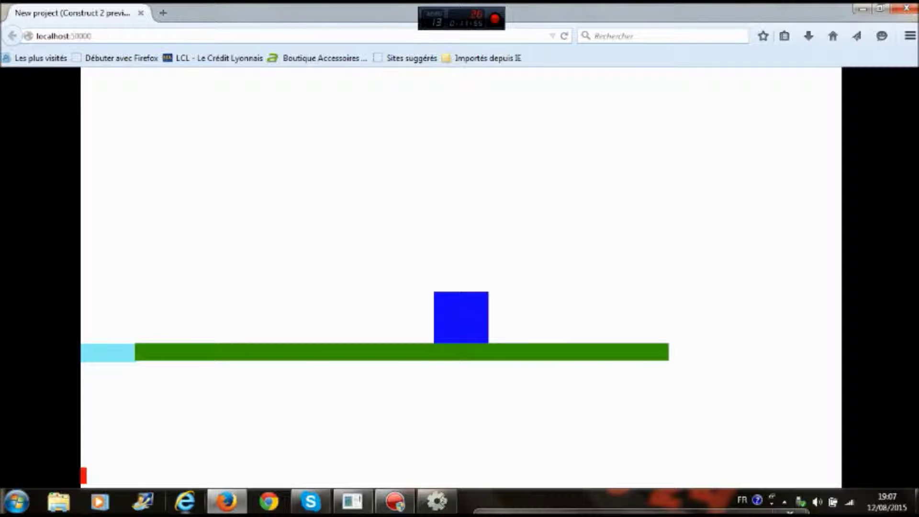
pyautogui.click(908, 9)
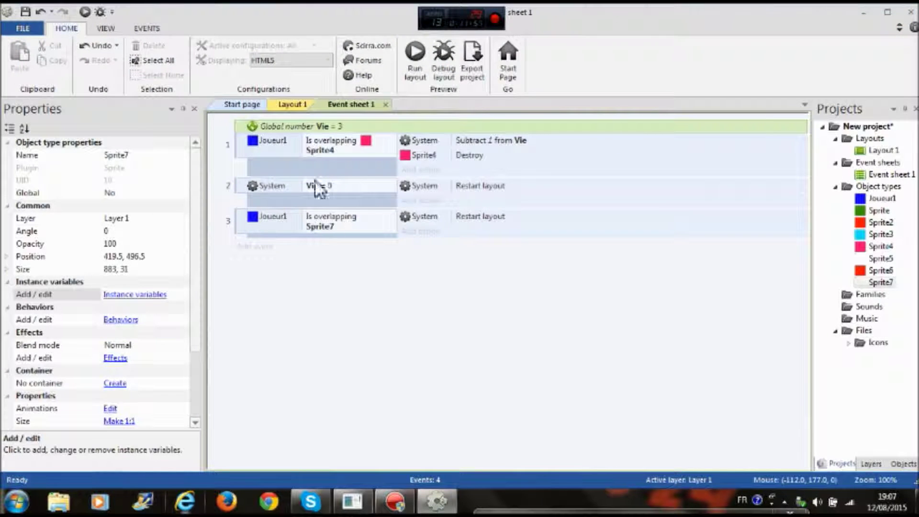
# Return to Layout 1 and insert a new Sprite object near the layout's left edge, above the Sprite7 bar
pyautogui.click(293, 104)
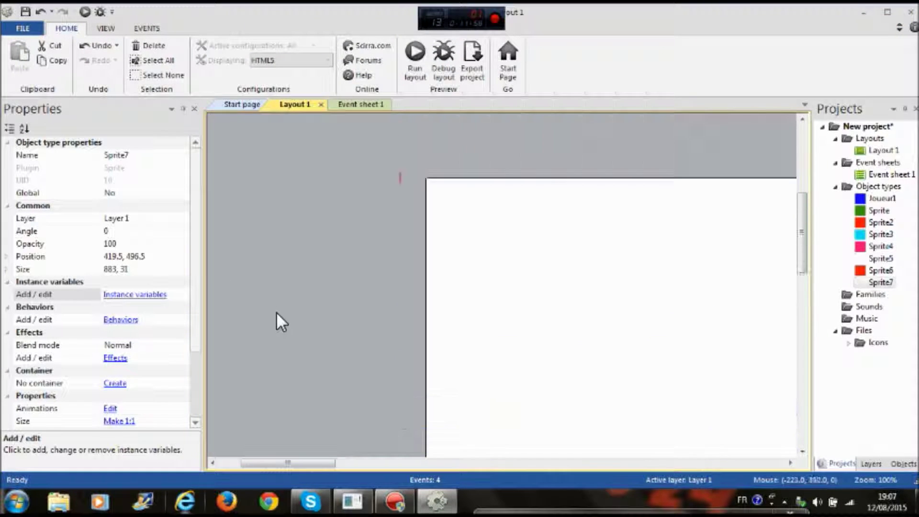
pyautogui.scroll(-2, 277, 312)
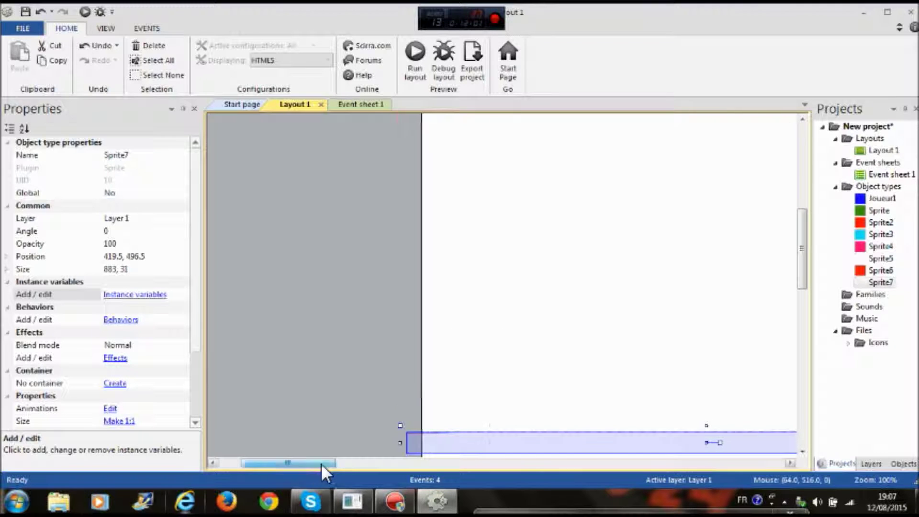
pyautogui.hscroll(2, 321, 463)
pyautogui.doubleClick(410, 306)
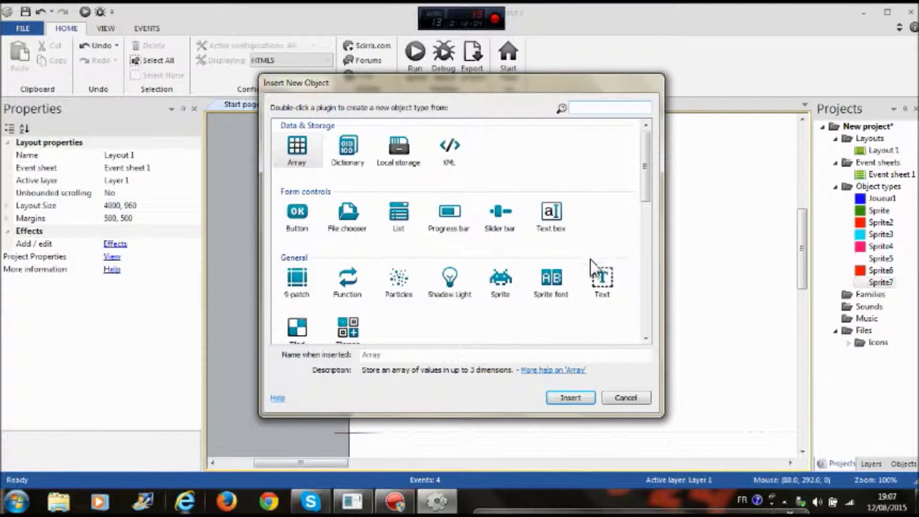
pyautogui.doubleClick(498, 278)
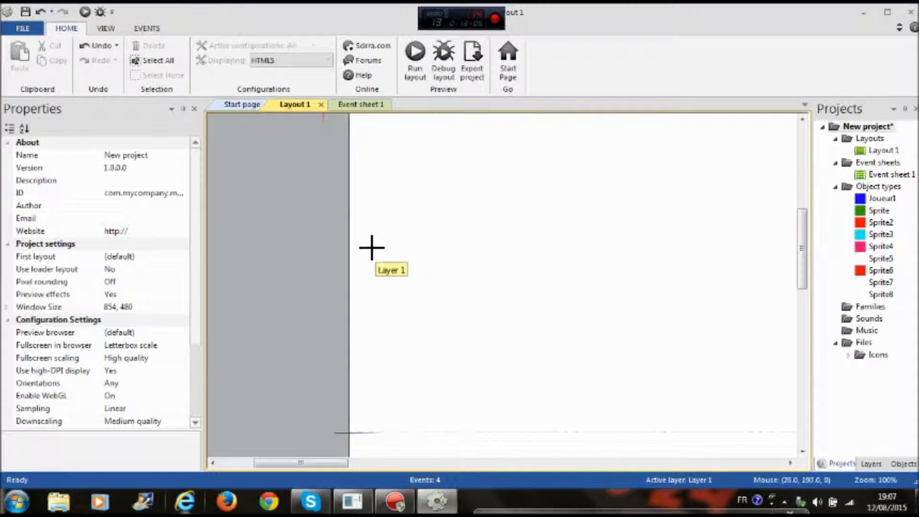
pyautogui.click(372, 248)
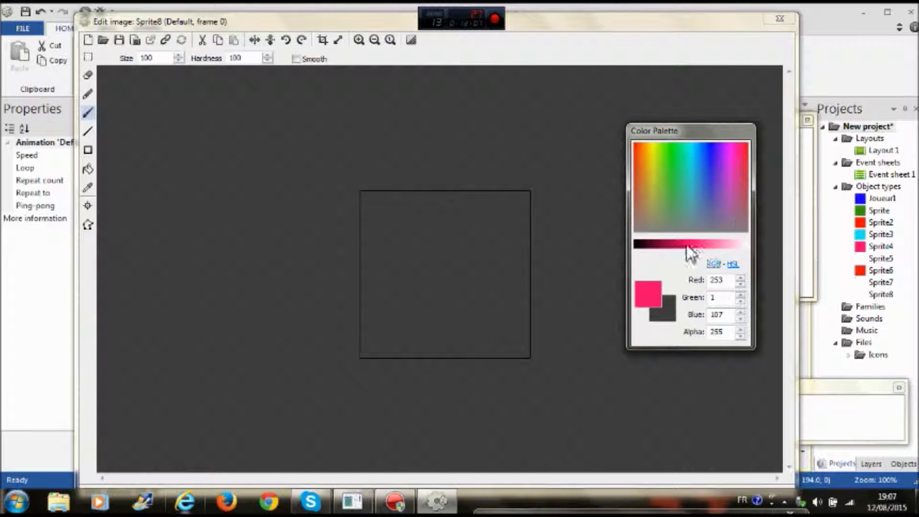
# Set the drawing color for the Sprite8 image to red with RGB values 213, 8, 1
pyautogui.click(635, 156)
pyautogui.moveTo(650, 134); pyautogui.dragTo(648, 157)
pyautogui.moveTo(702, 261); pyautogui.dragTo(696, 262)
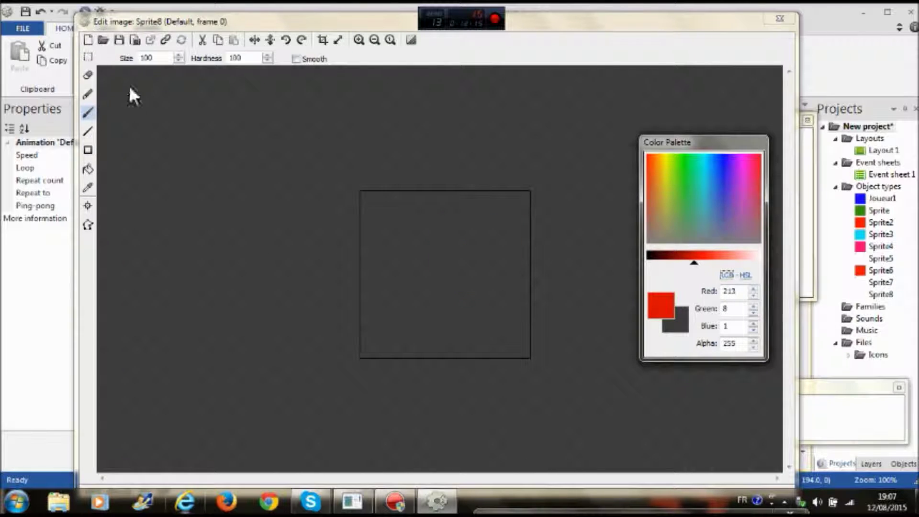
# Try drawing small red squares and size-100 round brush dots in a row on the Sprite8 image
pyautogui.click(88, 149)
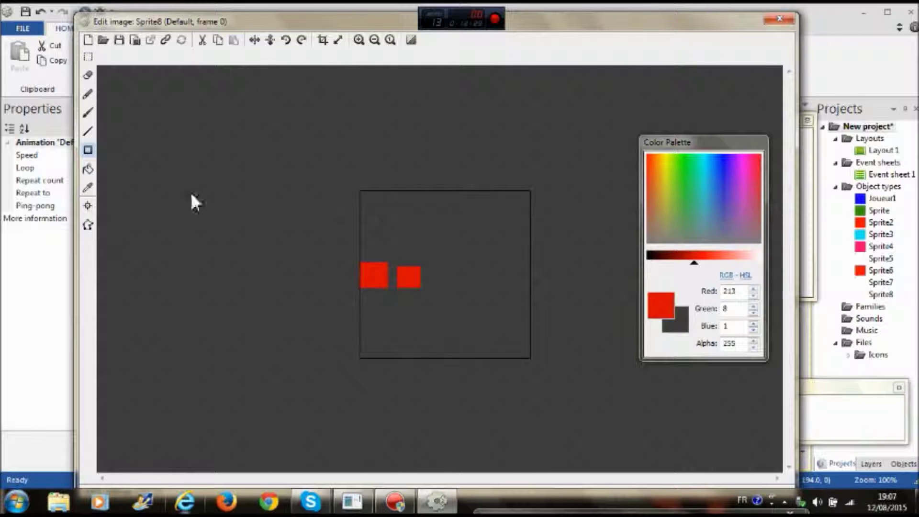
pyautogui.click(88, 113)
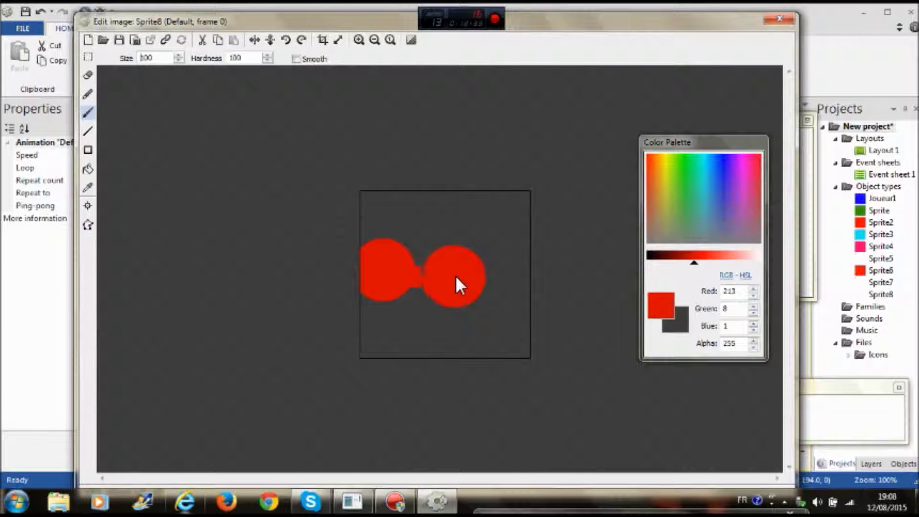
pyautogui.moveTo(460, 277); pyautogui.dragTo(509, 281)
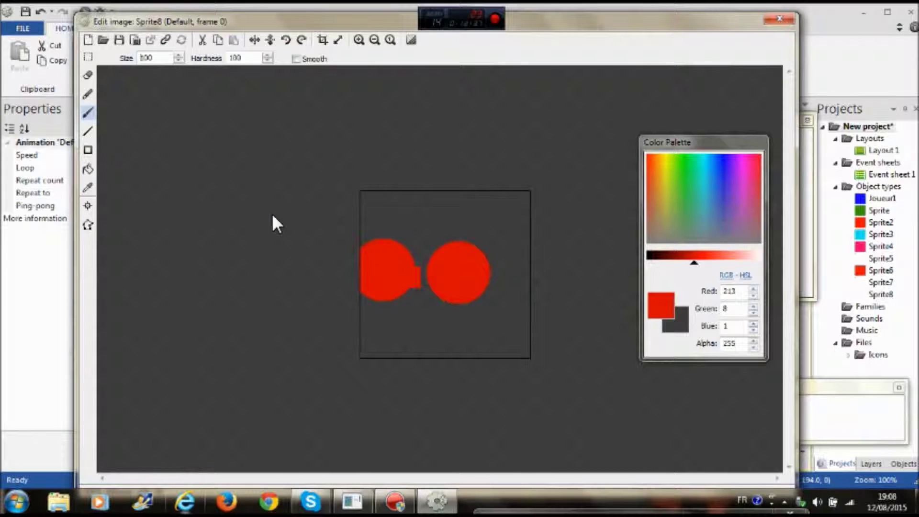
# Undo the red squares and large brush dots on the Sprite8 image
pyautogui.hotkey('ctrl', 'z')
pyautogui.hotkey('ctrl', 'z')
pyautogui.hotkey('ctrl', 'z')
pyautogui.hotkey('ctrl', 'z')
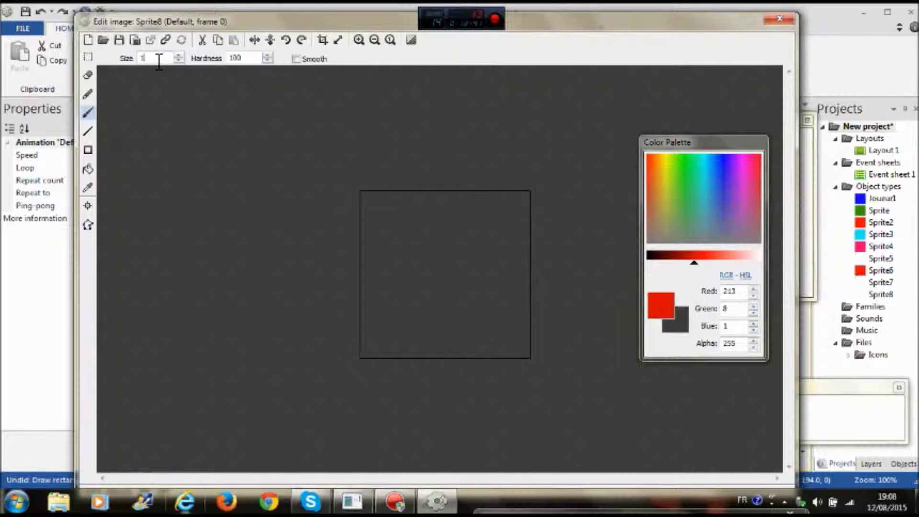
# Set the brush size to 50 and paint three separate red dots in a horizontal row on the Sprite8 image
pyautogui.press('BackSpace')
pyautogui.press('BackSpace')
pyautogui.press('capslock')
pyautogui.press('capslock')
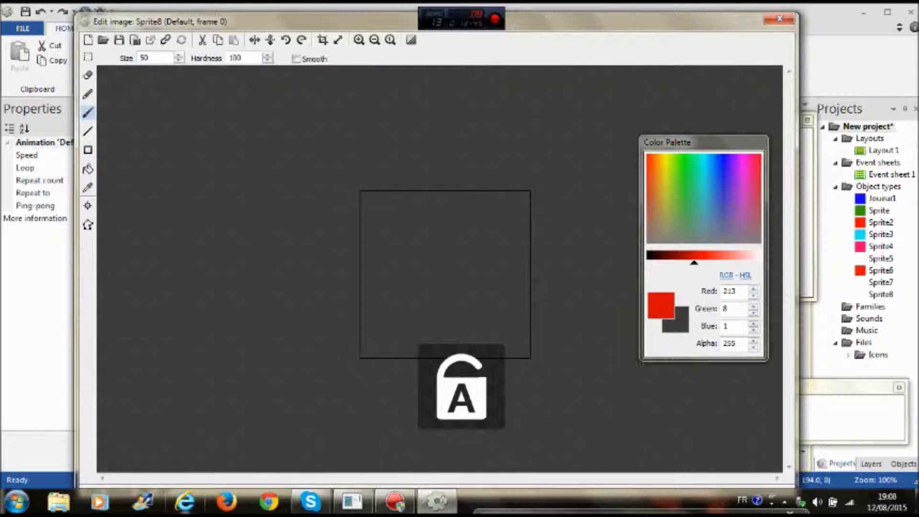
pyautogui.click(369, 252)
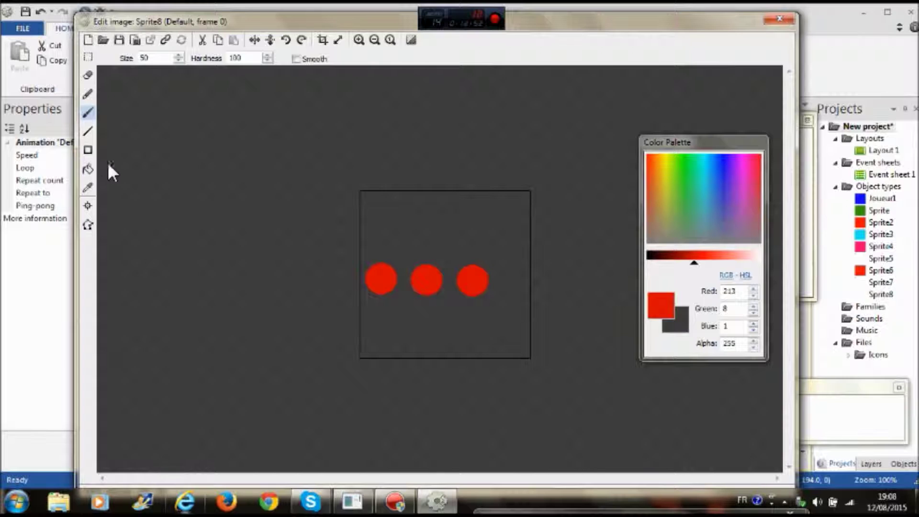
# Select the rectangular area around the three red dots and cut it from the image
pyautogui.click(86, 57)
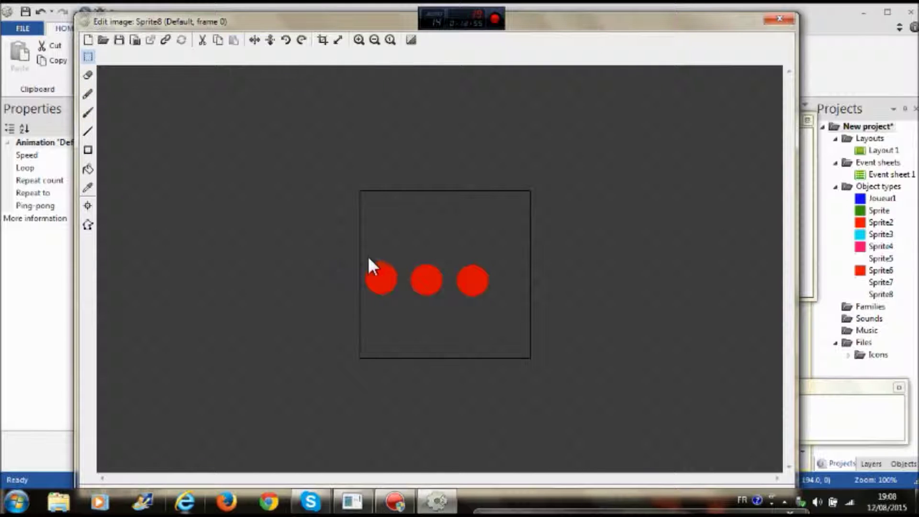
pyautogui.moveTo(361, 259); pyautogui.dragTo(491, 302)
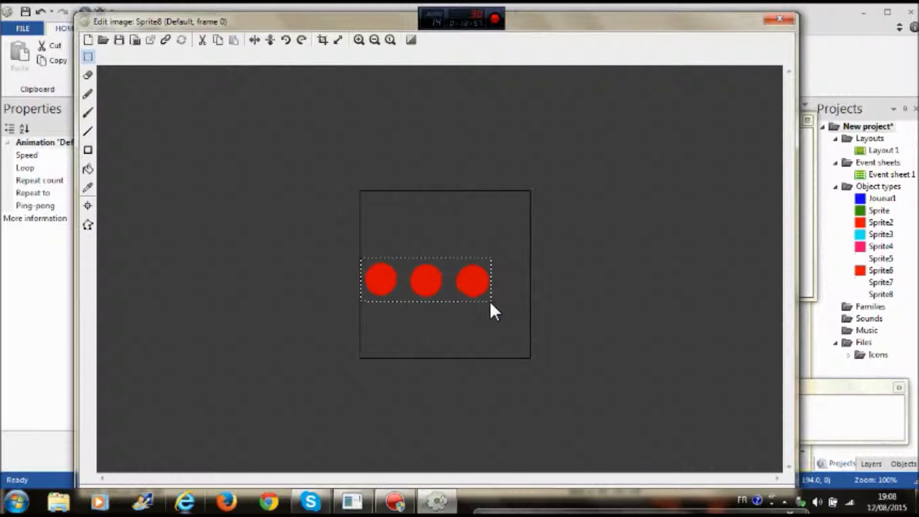
pyautogui.click(202, 40)
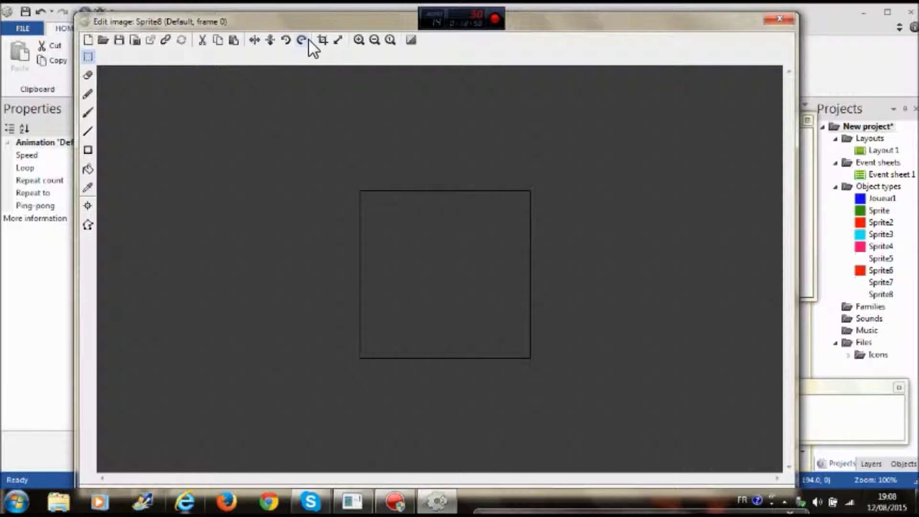
# Resize the Sprite8 image canvas to a width of 1 pixel and a reduced height, using the Stretch option
pyautogui.click(338, 41)
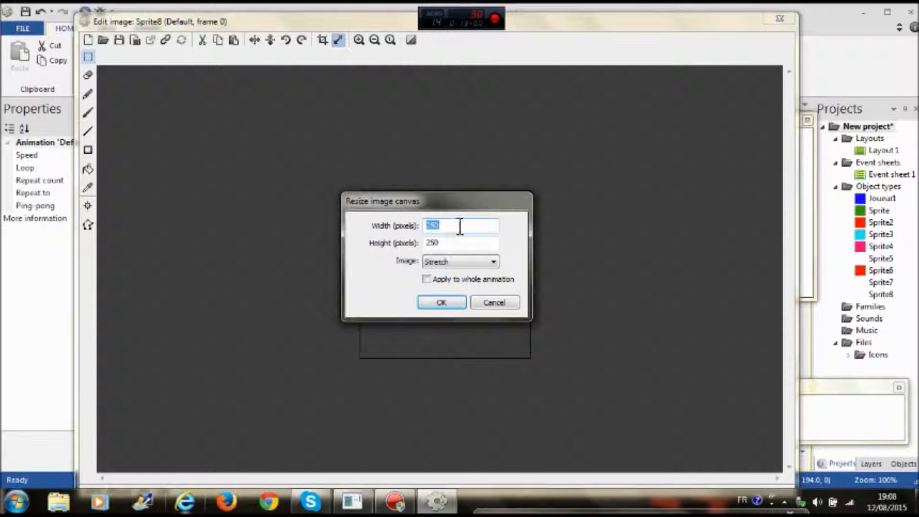
pyautogui.press('&')
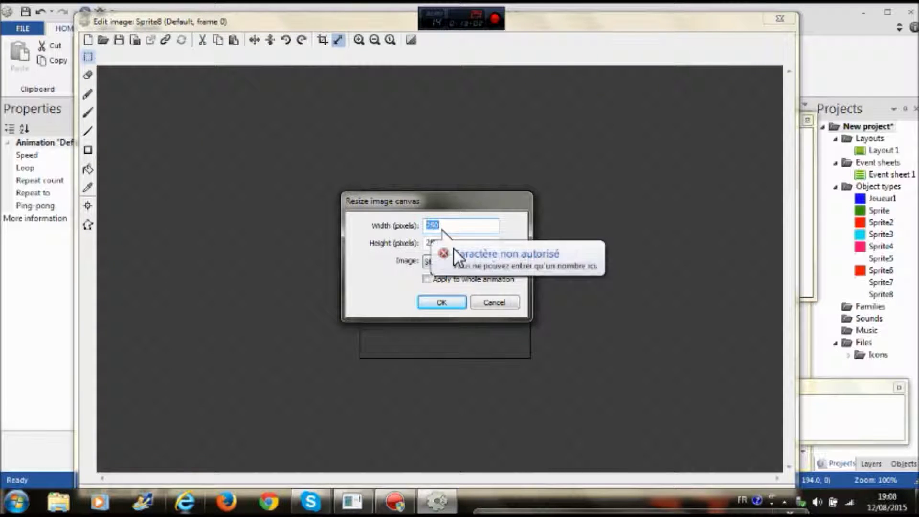
pyautogui.press('capslock')
pyautogui.write('1')
pyautogui.click(454, 245)
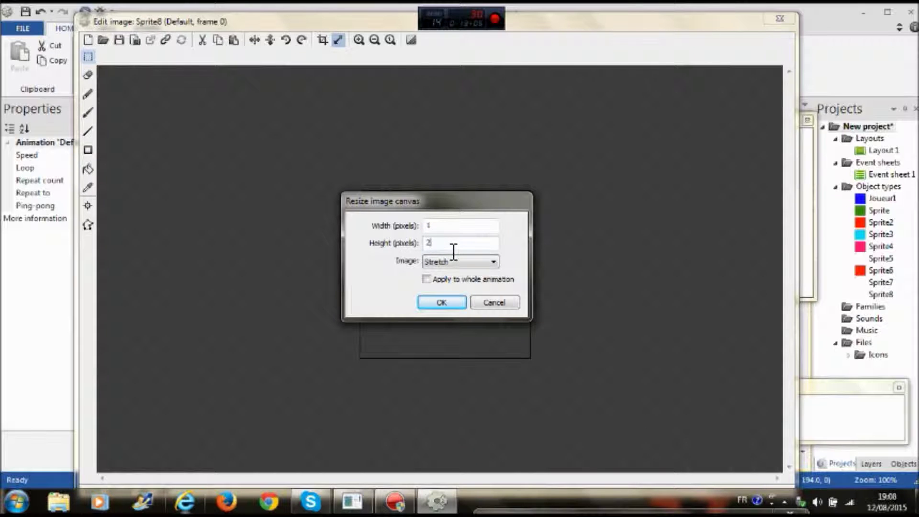
pyautogui.click(437, 302)
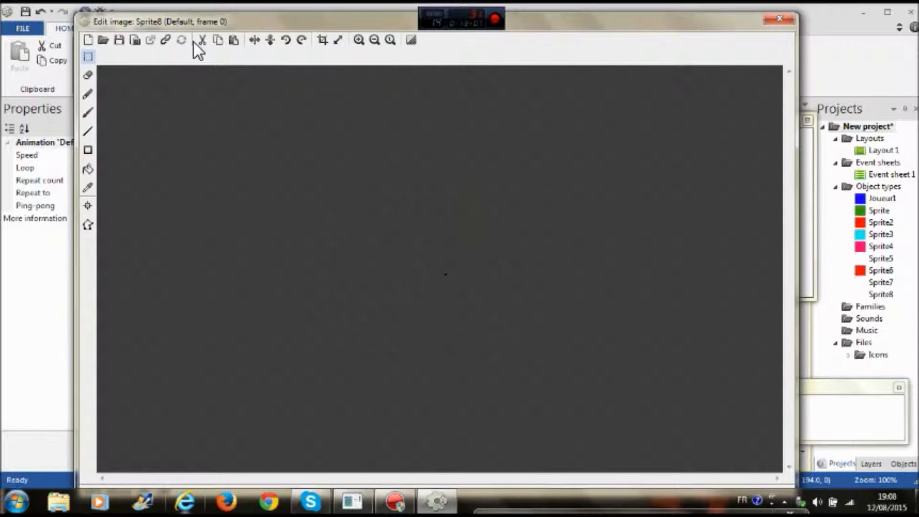
# Paste the three cut red dots back into the resized Sprite8 image
pyautogui.click(234, 40)
pyautogui.click(366, 213)
pyautogui.click(302, 305)
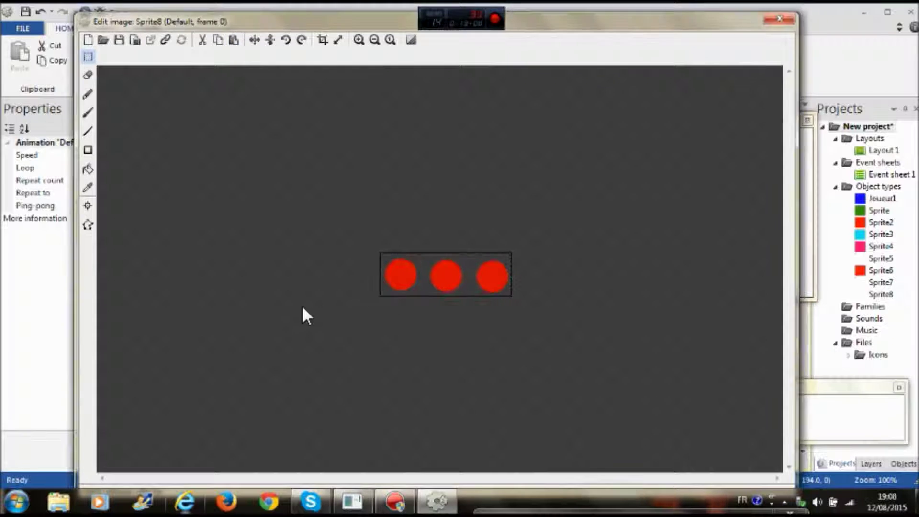
pyautogui.click(814, 390)
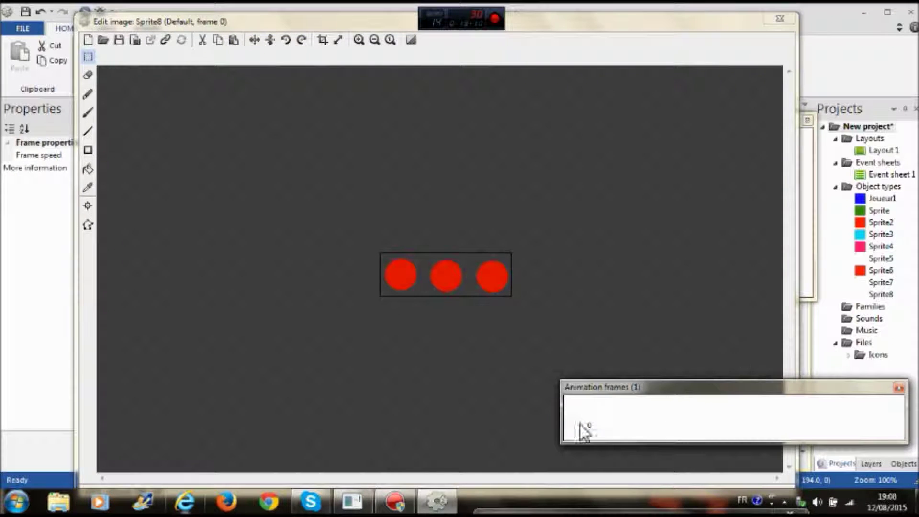
pyautogui.rightClick(595, 407)
pyautogui.click(578, 411)
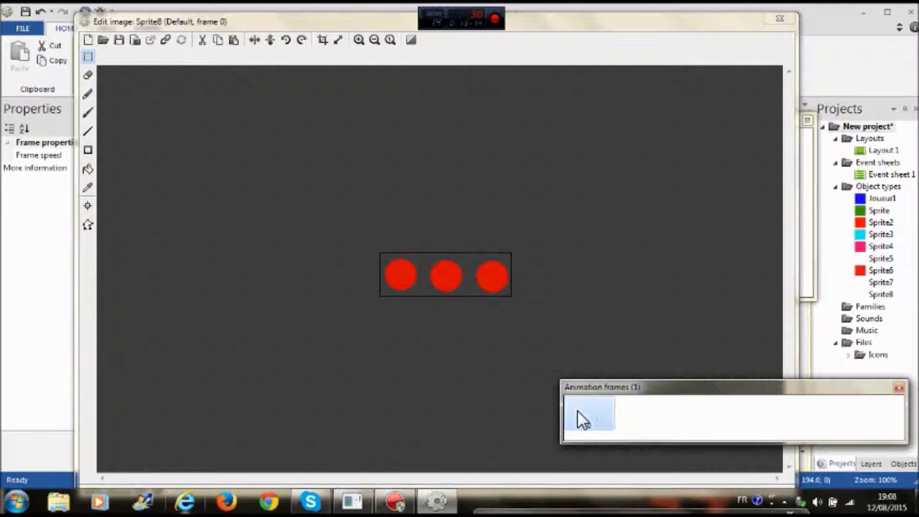
pyautogui.rightClick(588, 411)
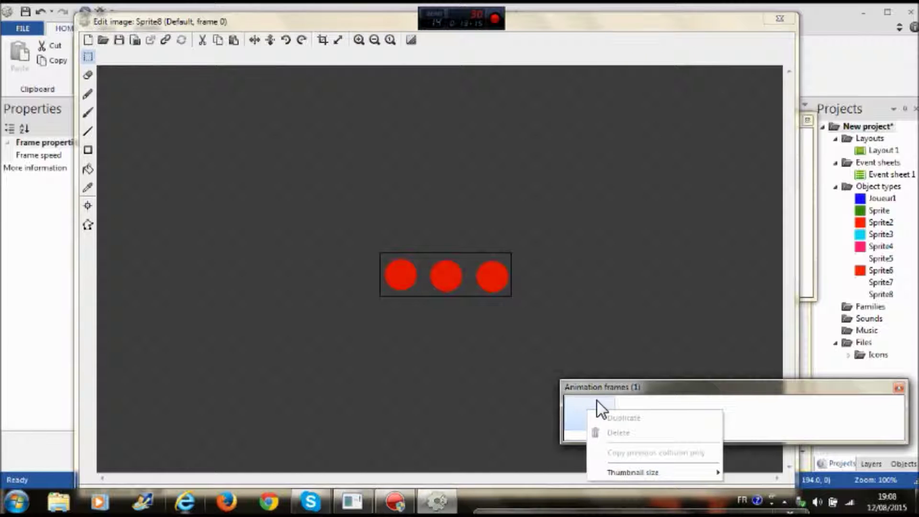
pyautogui.moveTo(689, 392); pyautogui.dragTo(617, 287)
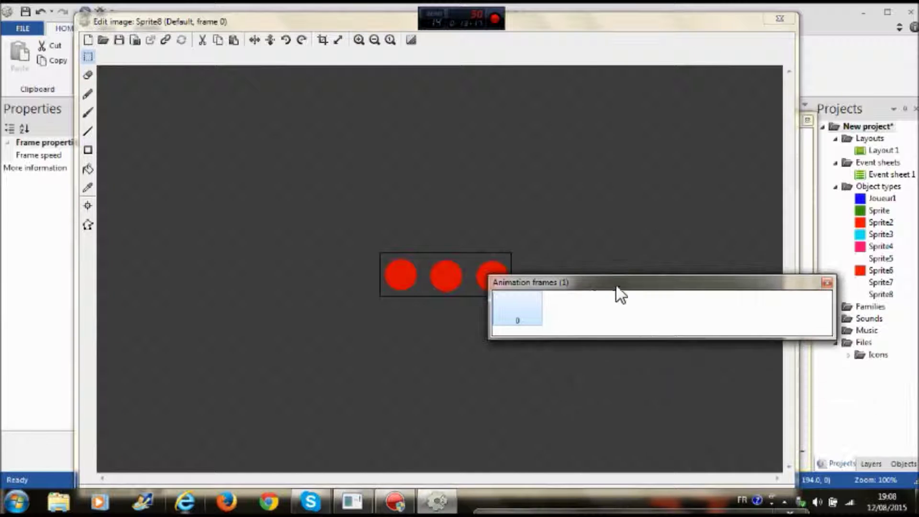
pyautogui.rightClick(529, 298)
pyautogui.rightClick(516, 309)
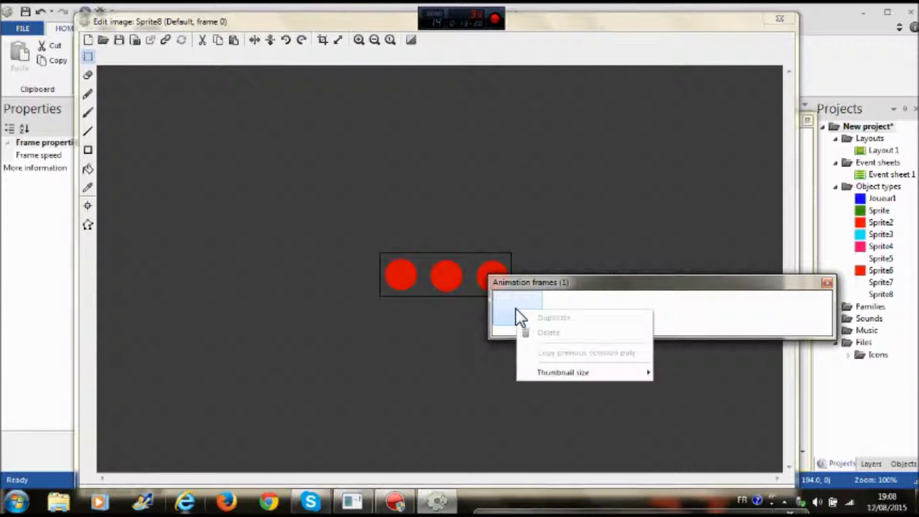
pyautogui.moveTo(647, 281); pyautogui.dragTo(554, 183)
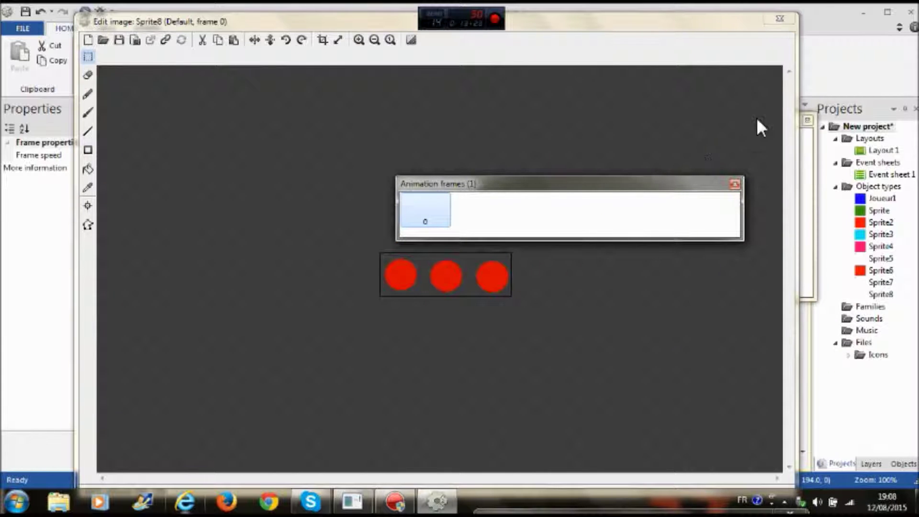
pyautogui.click(812, 161)
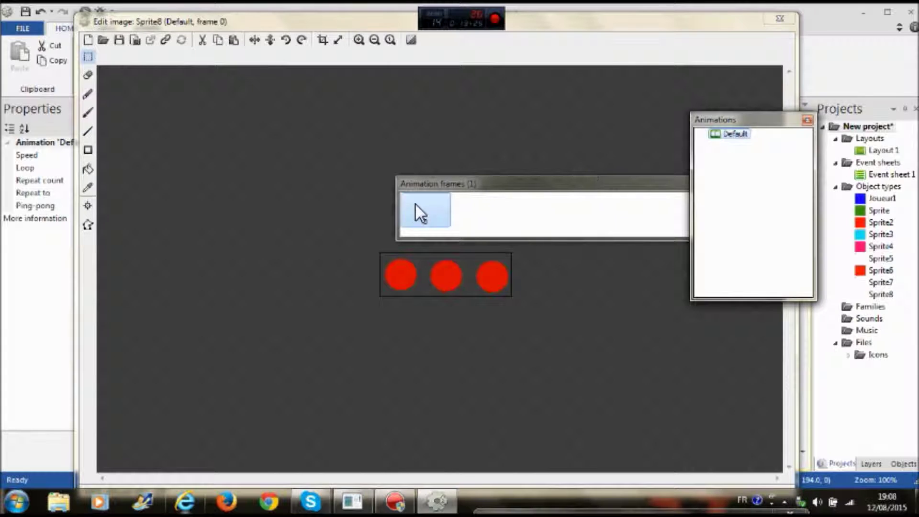
pyautogui.rightClick(441, 214)
# Close the image editor, then shrink Sprite8 to about 117 × 44 and place it in the layout's top-left corner
pyautogui.click(791, 21)
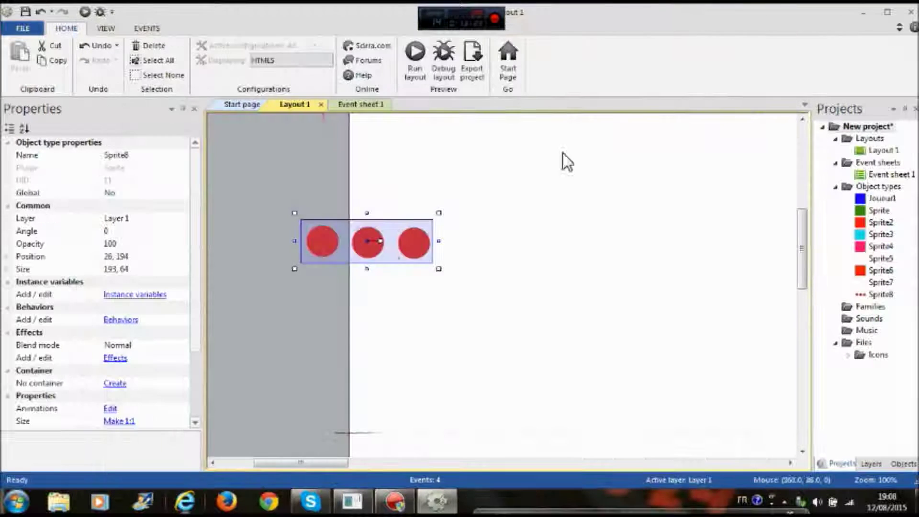
pyautogui.moveTo(390, 245); pyautogui.dragTo(430, 232)
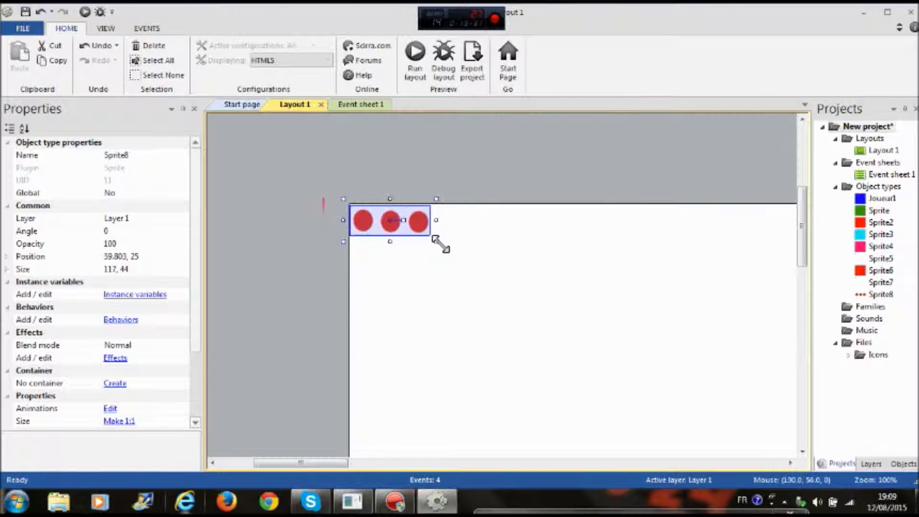
# Reopen the Sprite8 image and duplicate its animation frame twice to make three frames in the Default animation
pyautogui.doubleClick(362, 220)
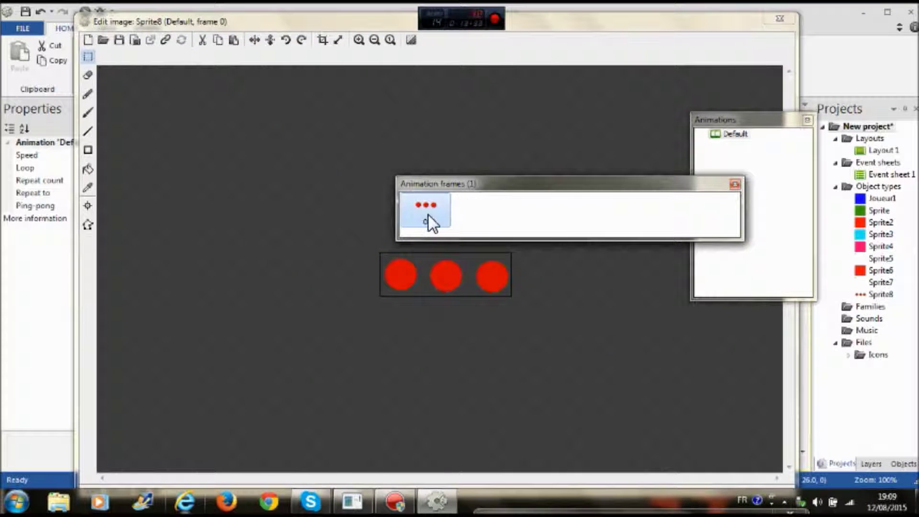
pyautogui.rightClick(429, 222)
pyautogui.click(428, 206)
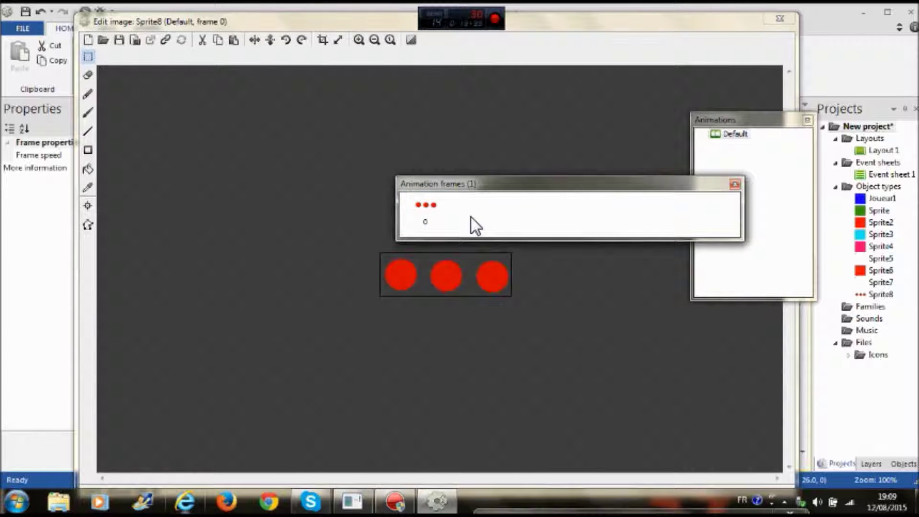
pyautogui.rightClick(416, 213)
pyautogui.click(451, 209)
pyautogui.rightClick(424, 202)
pyautogui.click(534, 202)
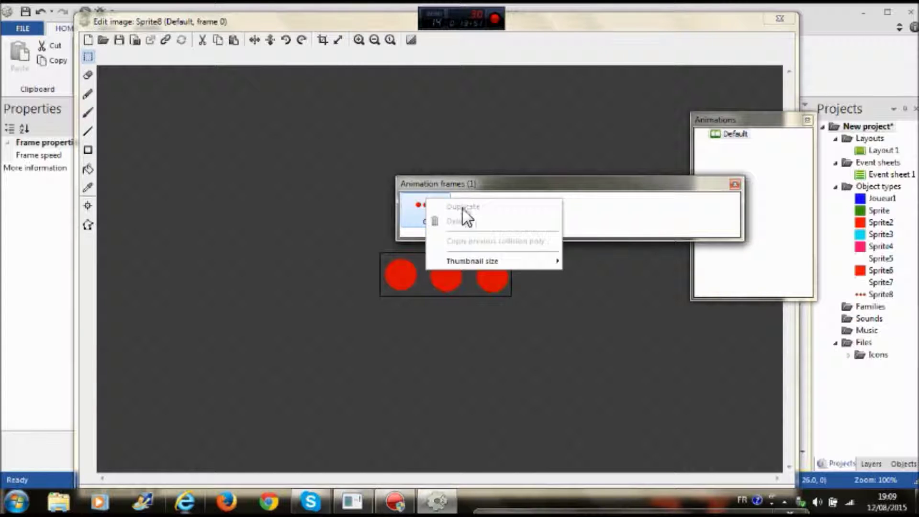
pyautogui.click(563, 200)
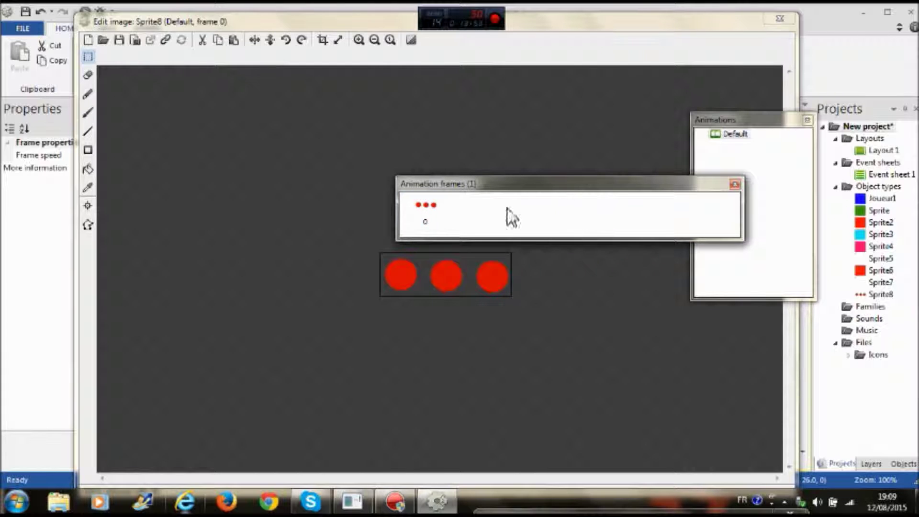
pyautogui.rightClick(423, 217)
pyautogui.click(429, 201)
pyautogui.rightClick(428, 201)
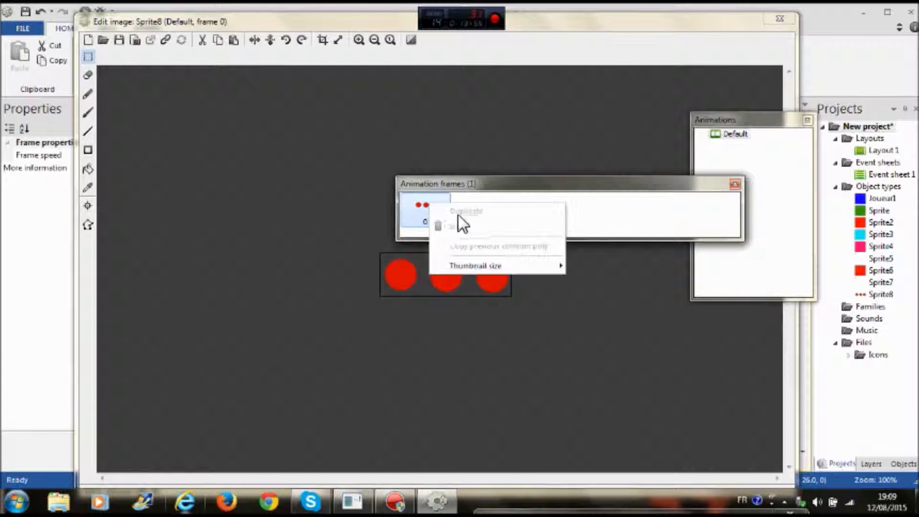
pyautogui.click(457, 221)
pyautogui.rightClick(477, 203)
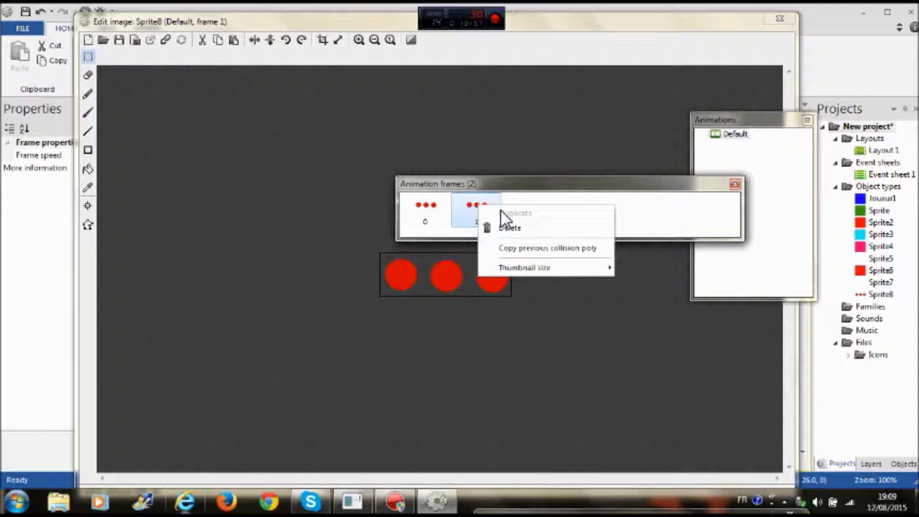
pyautogui.click(501, 210)
pyautogui.click(484, 211)
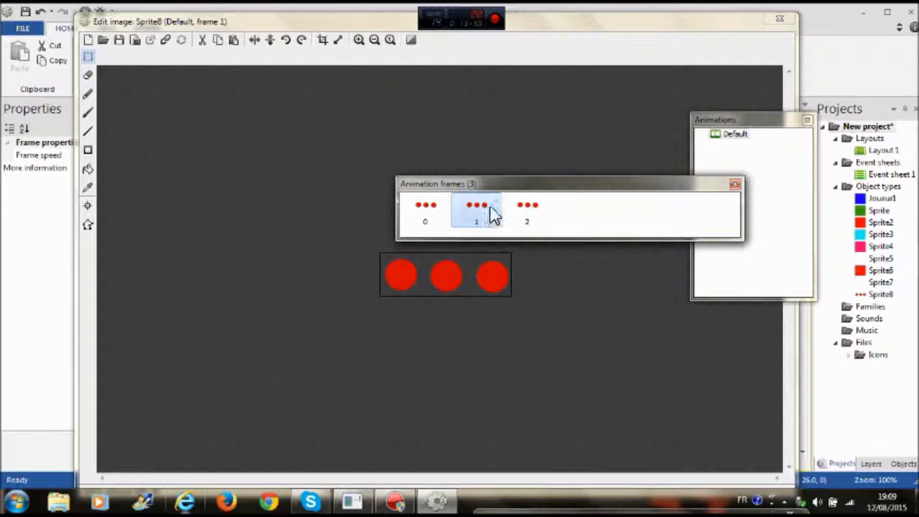
# Move the animation frames clear of the image and try erasing the middle of frame 0's third dot with a size 50 eraser
pyautogui.click(433, 210)
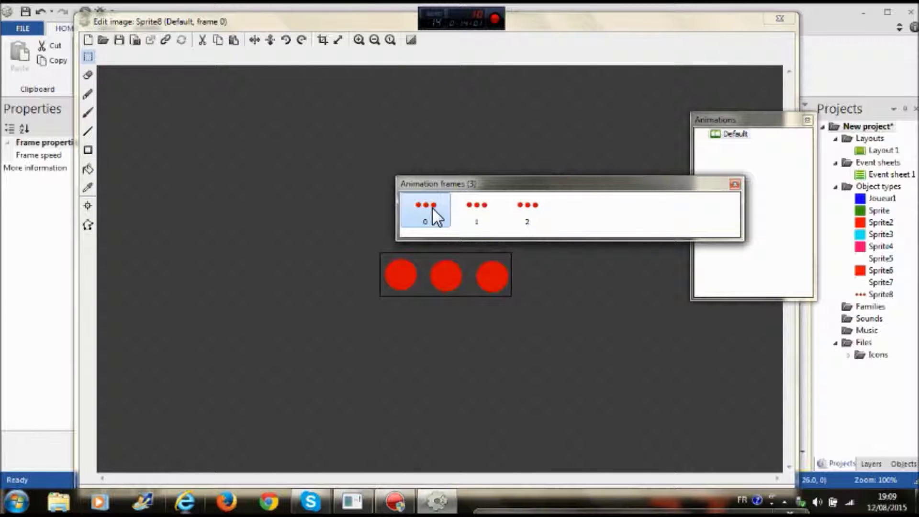
pyautogui.moveTo(519, 178); pyautogui.dragTo(750, 199)
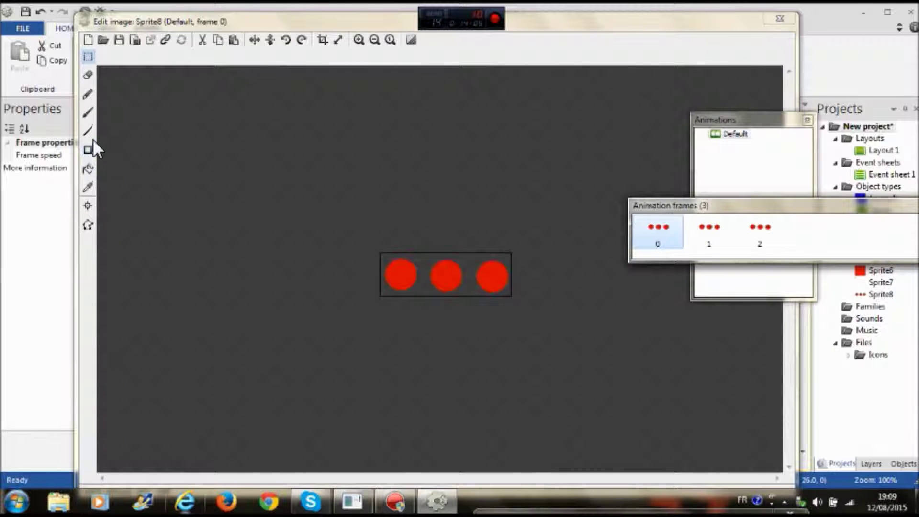
pyautogui.click(87, 77)
pyautogui.click(86, 77)
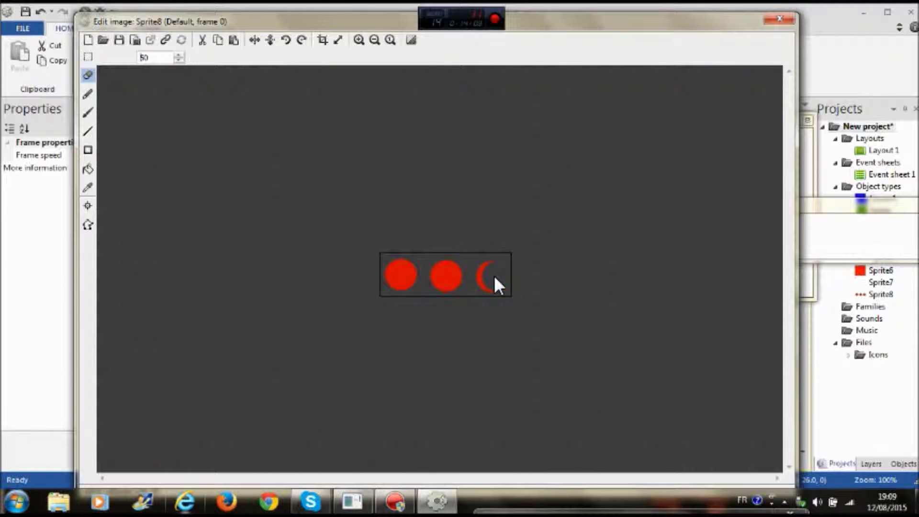
# Try hollowing out the third dot of frame 0 with the eraser size set to 48, and undo the erasing
pyautogui.click(159, 58)
pyautogui.press('BackSpace')
pyautogui.press('BackSpace')
pyautogui.press('capslock')
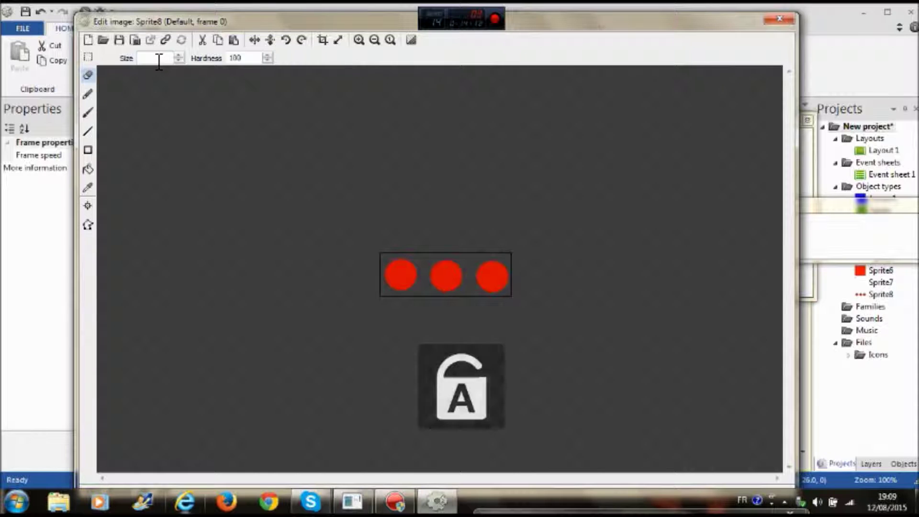
pyautogui.press('capslock')
pyautogui.write('49')
pyautogui.press('BackSpace')
pyautogui.write('8')
pyautogui.press('capslock')
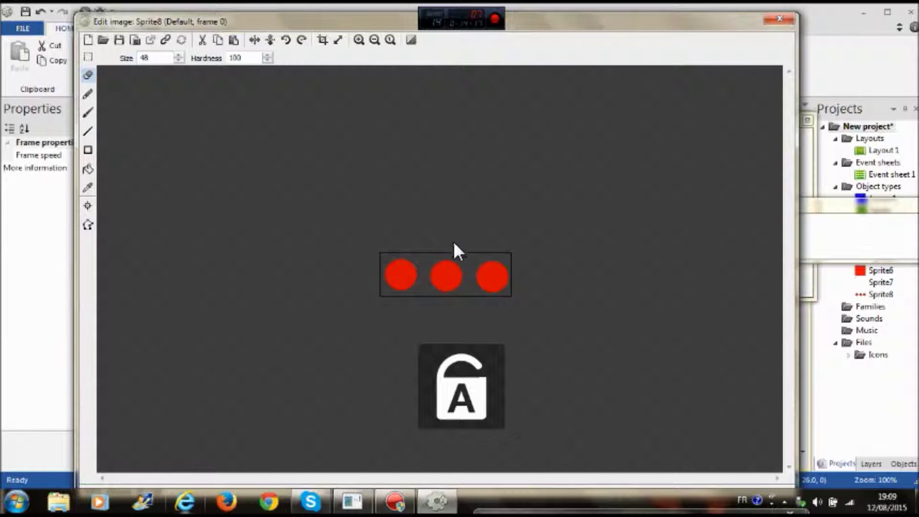
pyautogui.click(500, 276)
pyautogui.click(492, 273)
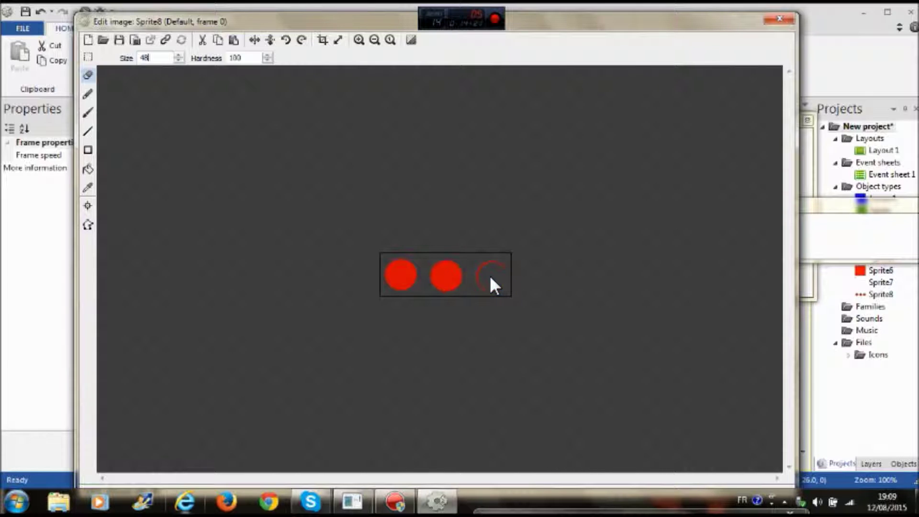
pyautogui.hotkey('ctrl', 'z')
pyautogui.hotkey('ctrl', 'z')
# Reduce the eraser size to 47 and then 46, and hollow out the third dot of frame 0 into a thin red ring
pyautogui.click(165, 59)
pyautogui.press('BackSpace')
pyautogui.write('0')
pyautogui.press('BackSpace')
pyautogui.press('capslock')
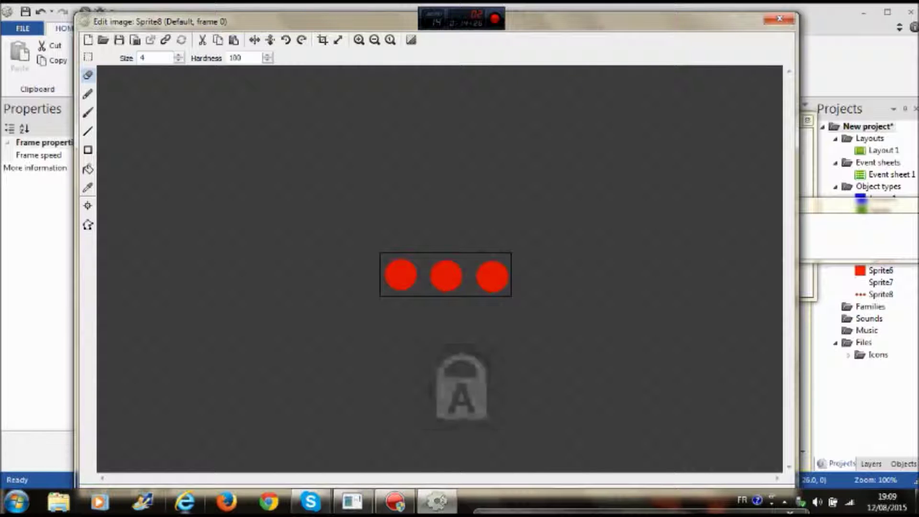
pyautogui.write('7')
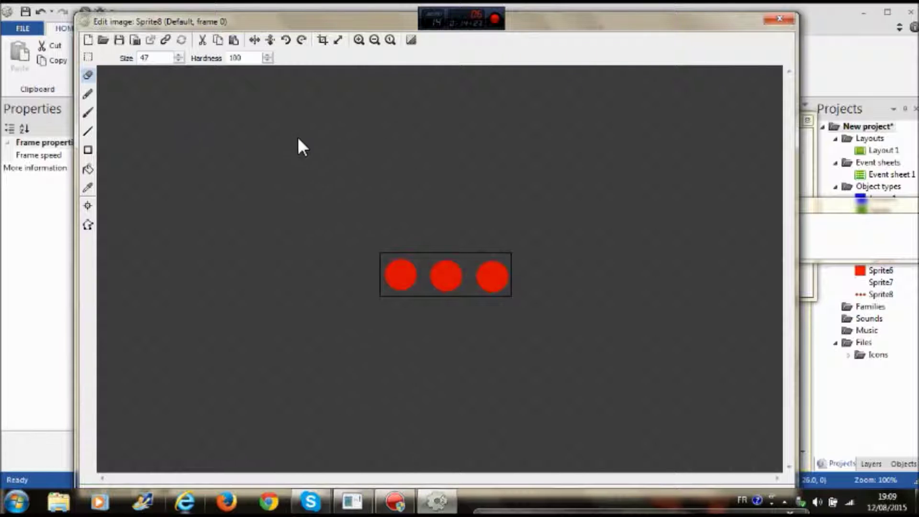
pyautogui.moveTo(469, 278); pyautogui.dragTo(490, 277)
pyautogui.press('BackSpace')
pyautogui.write('6')
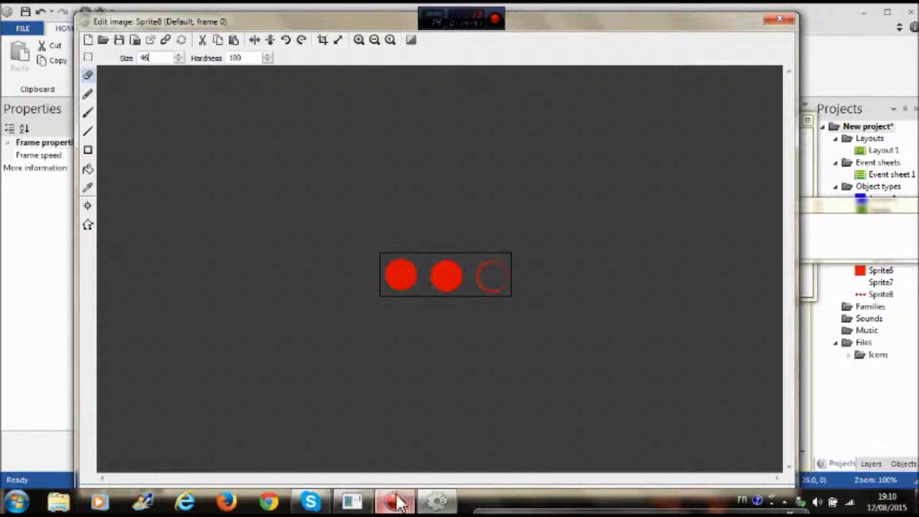
# Hollow out the second and third dots in animation frame 1 with the size 46 eraser
pyautogui.click(835, 242)
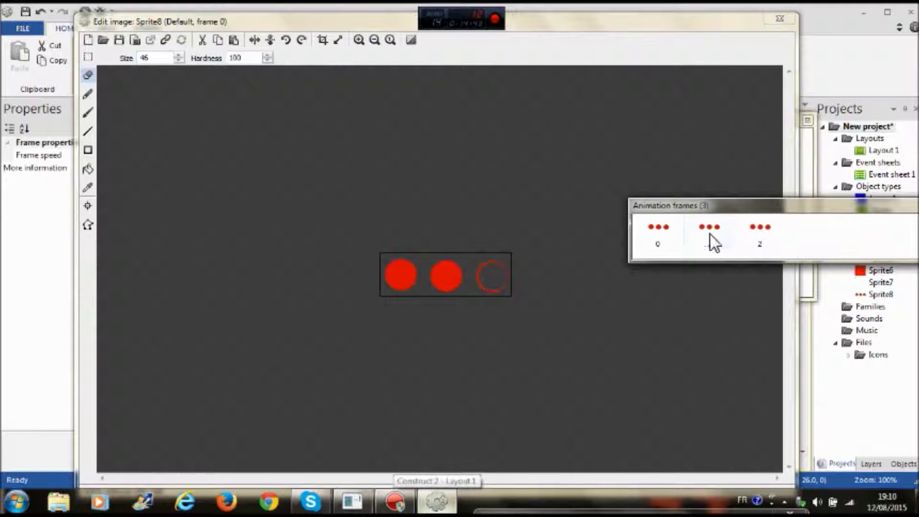
pyautogui.click(674, 229)
pyautogui.click(720, 231)
pyautogui.click(455, 293)
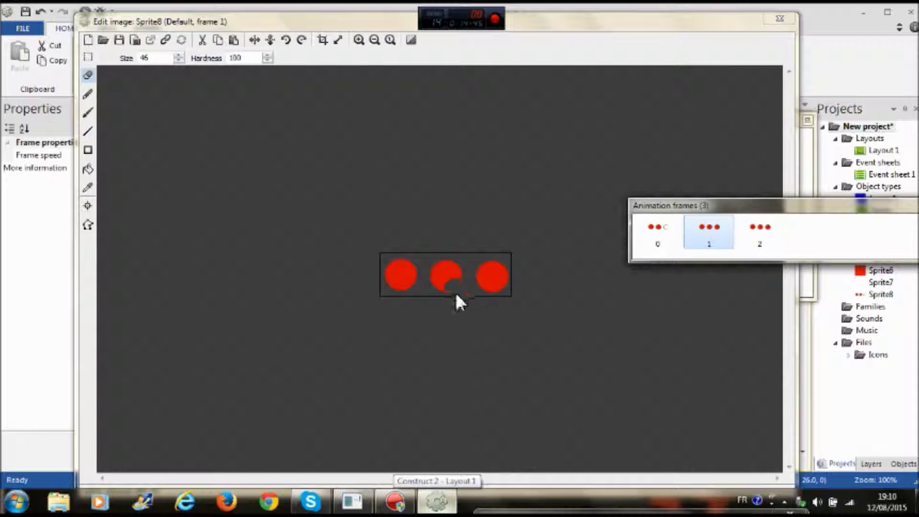
pyautogui.moveTo(479, 257); pyautogui.dragTo(490, 277)
pyautogui.click(492, 275)
pyautogui.moveTo(462, 270); pyautogui.dragTo(448, 274)
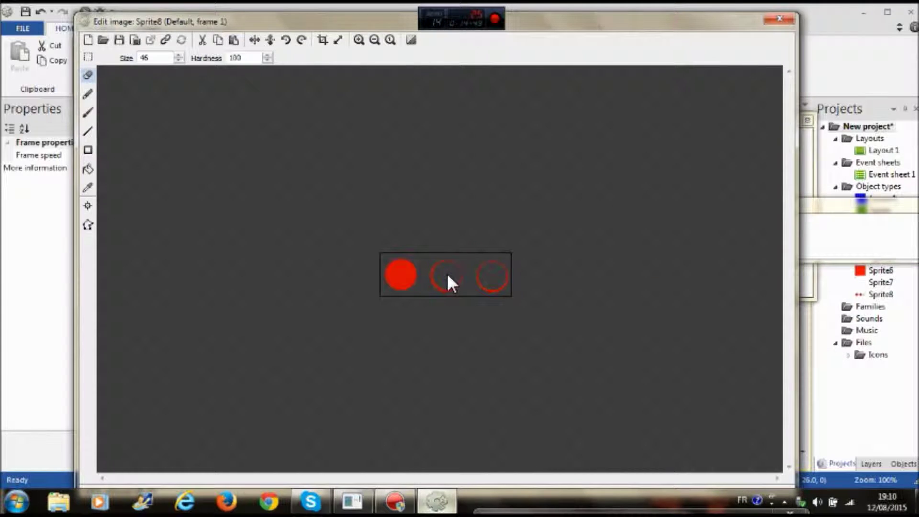
# Review the three animation frames and duplicate frame 1, the one with a single filled dot
pyautogui.click(865, 241)
pyautogui.click(661, 229)
pyautogui.click(710, 231)
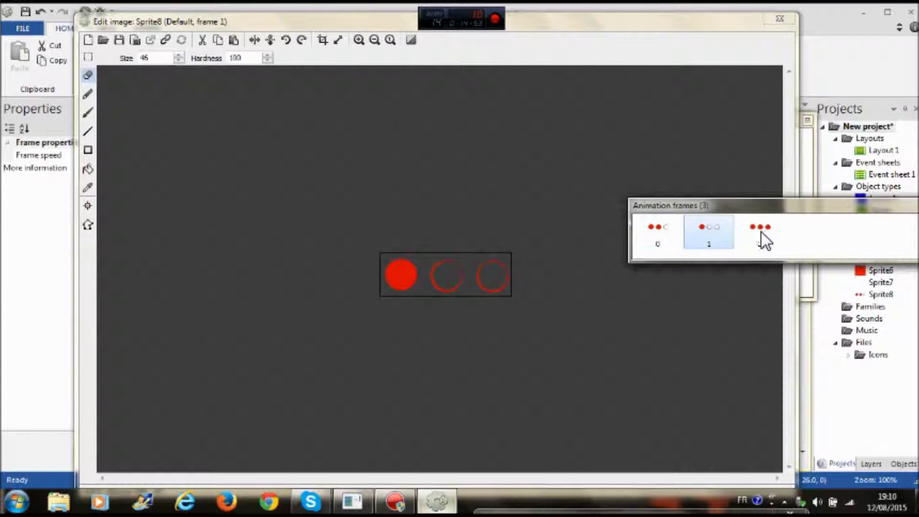
pyautogui.click(761, 232)
pyautogui.click(706, 238)
pyautogui.click(651, 232)
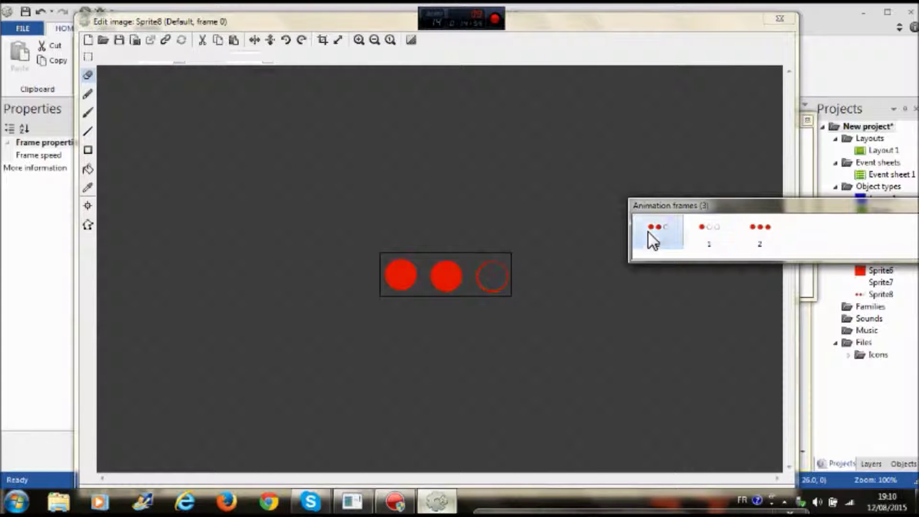
pyautogui.rightClick(765, 229)
pyautogui.click(701, 227)
pyautogui.rightClick(701, 229)
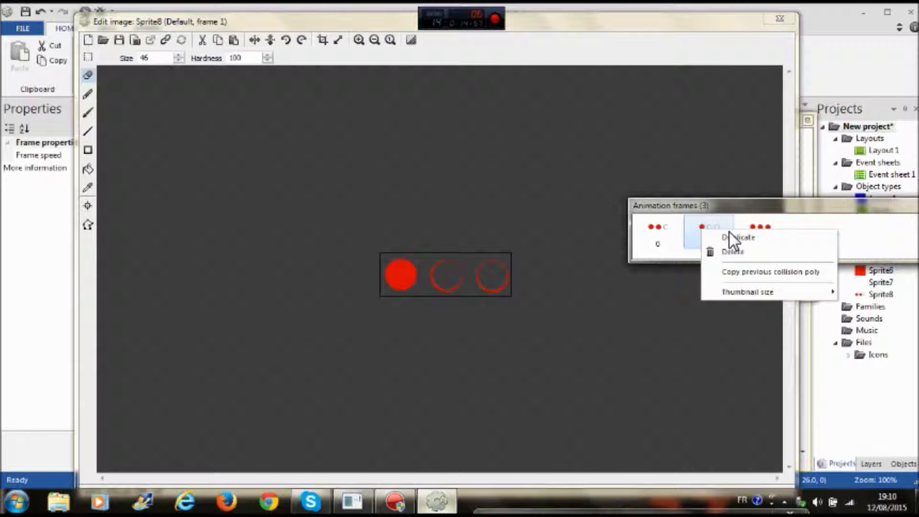
pyautogui.click(728, 231)
# Hollow out the remaining first dot in frame 2 and close the image editor
pyautogui.click(393, 268)
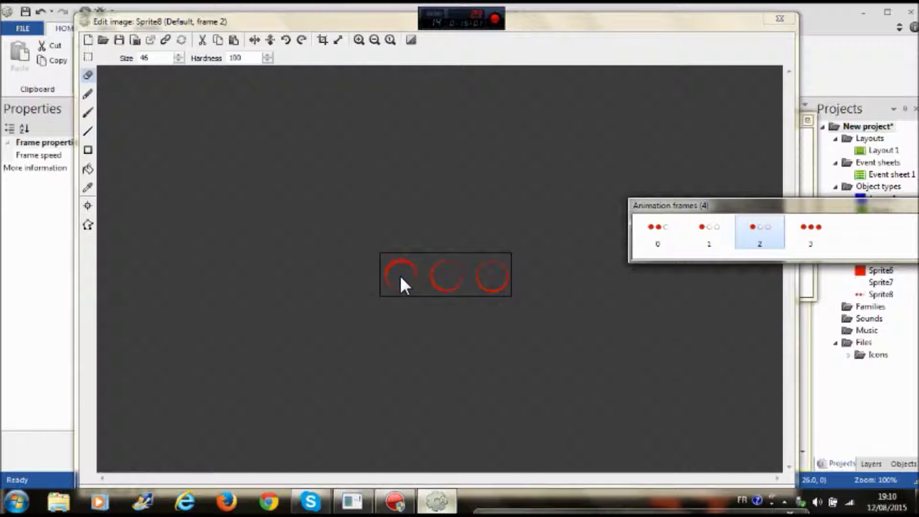
pyautogui.click(400, 274)
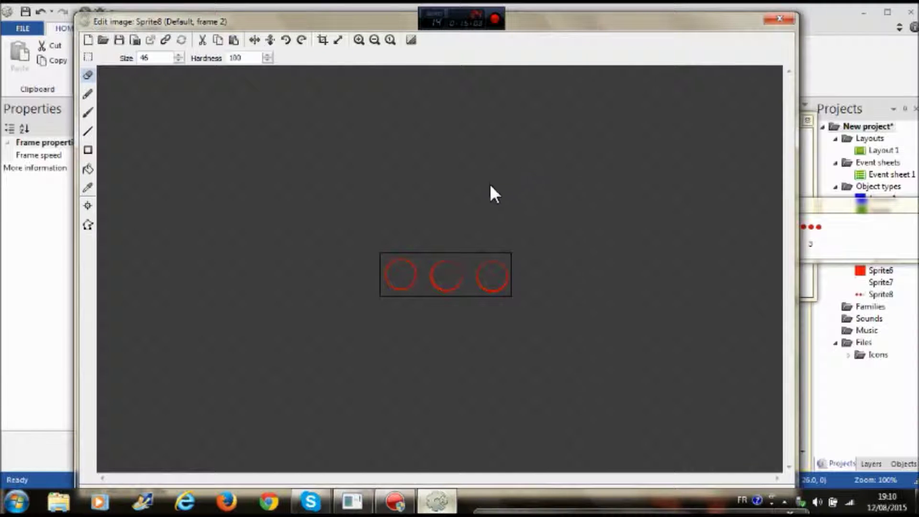
pyautogui.click(779, 18)
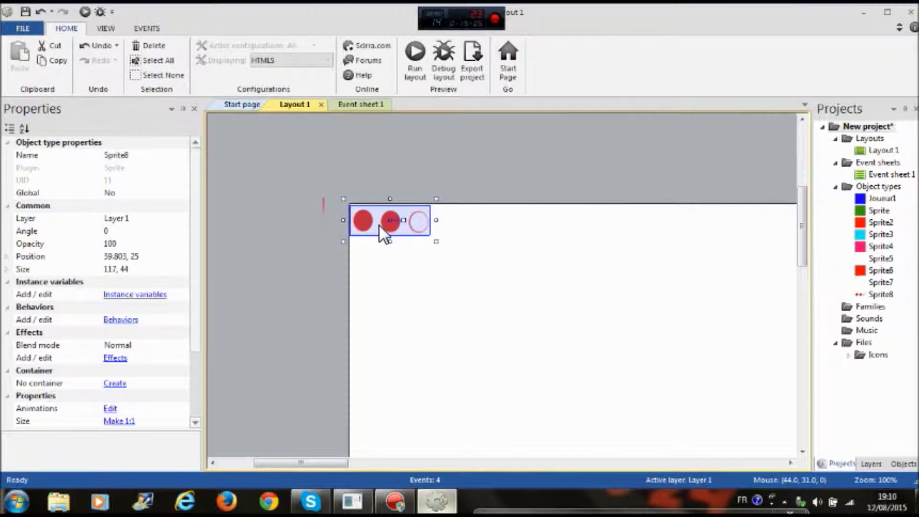
# Review the animation frames of the lives sprite, including frame 3 with three filled dots and frame 0
pyautogui.doubleClick(379, 225)
pyautogui.click(755, 235)
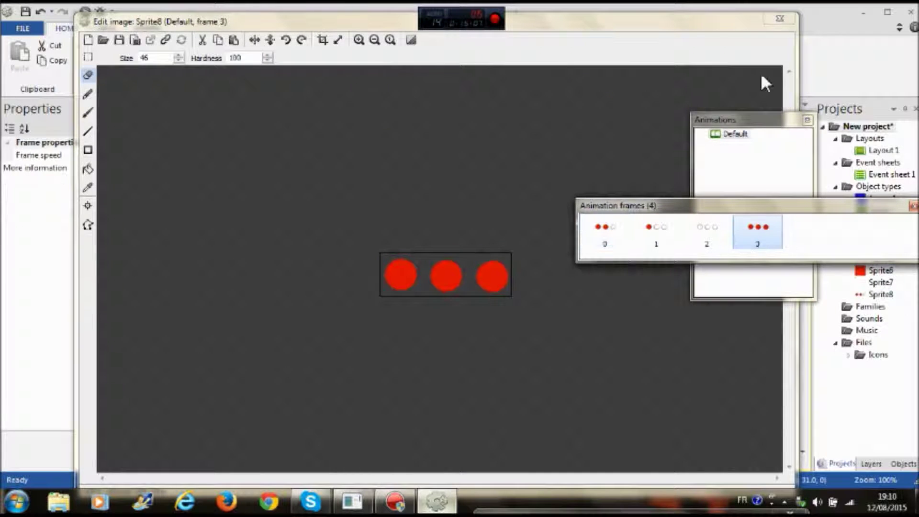
pyautogui.click(779, 18)
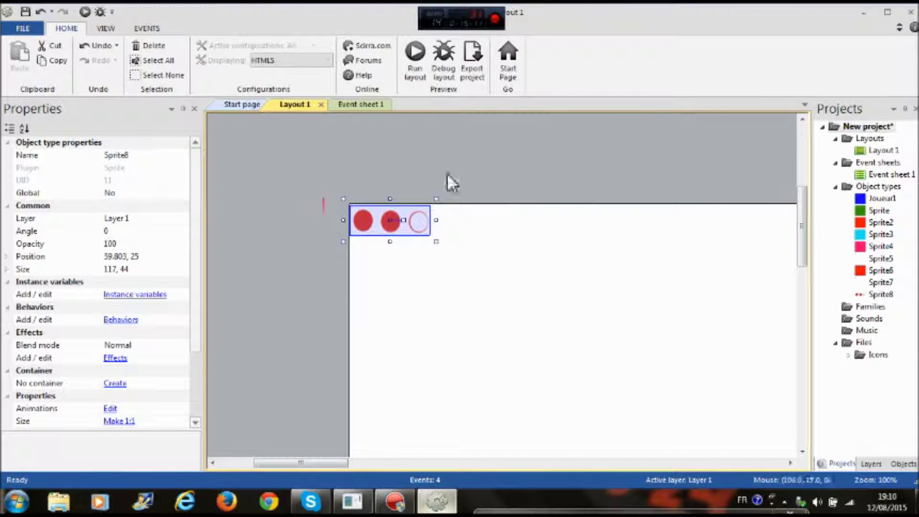
pyautogui.doubleClick(420, 218)
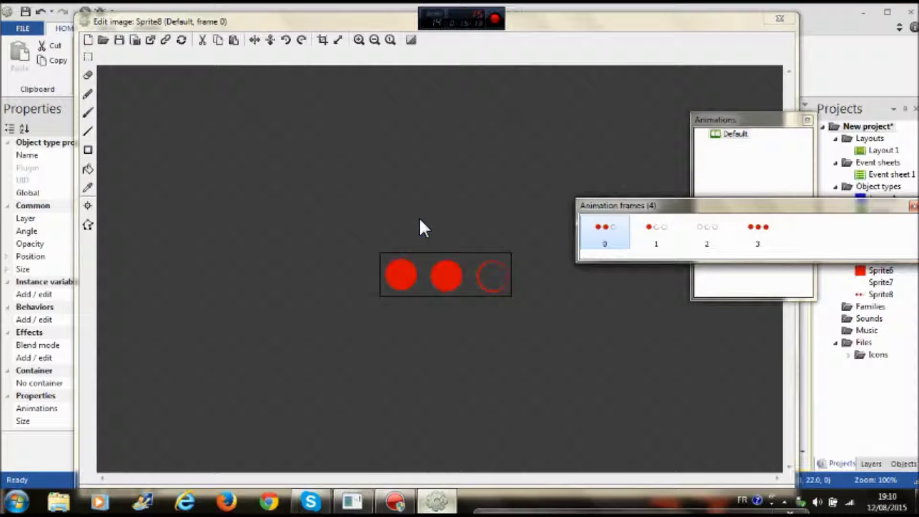
pyautogui.click(779, 19)
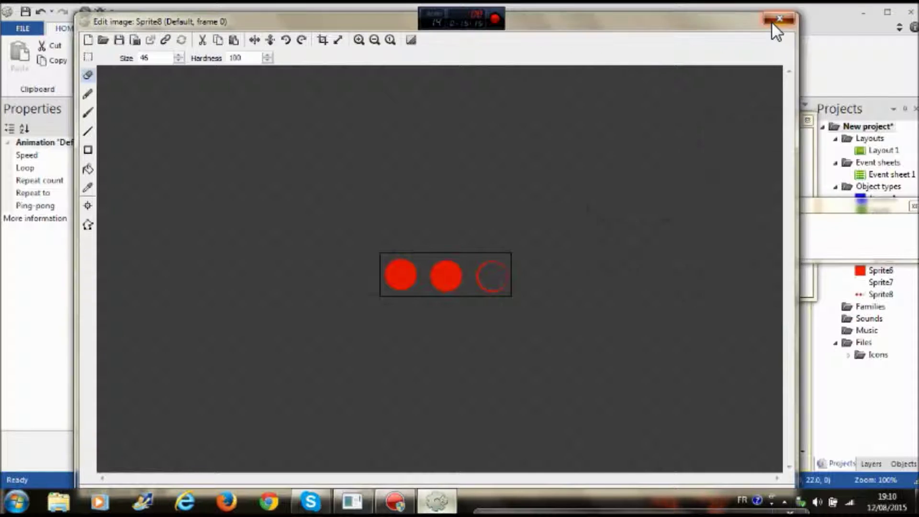
# Add a System event to Event sheet 1 that compares the variable Vie as equal to 3
pyautogui.click(361, 104)
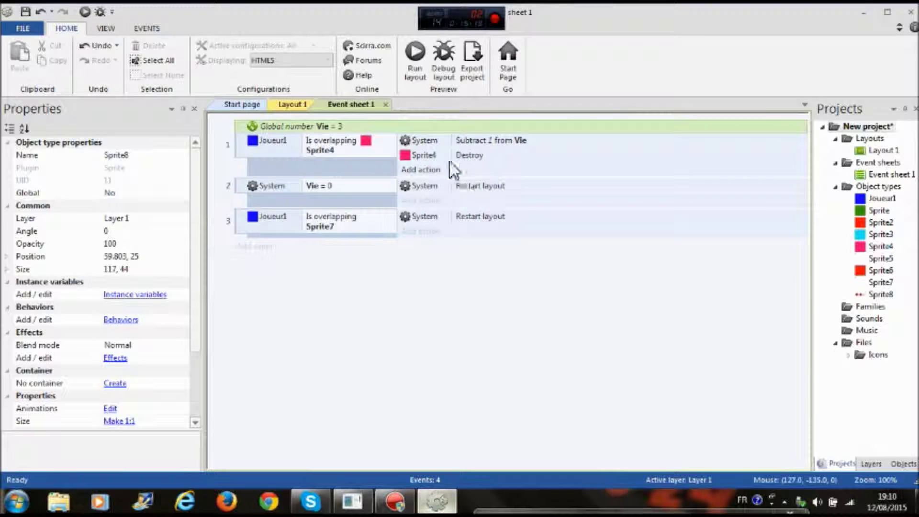
pyautogui.click(269, 249)
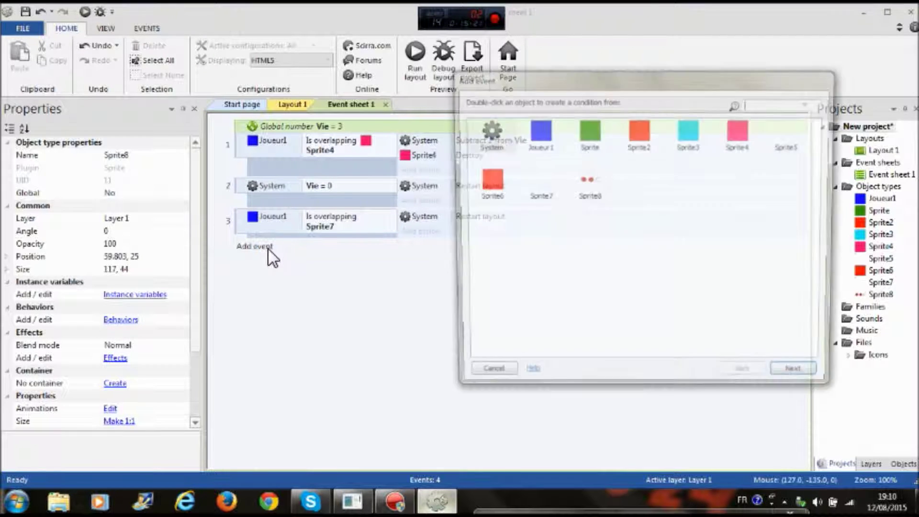
pyautogui.doubleClick(476, 129)
pyautogui.doubleClick(524, 262)
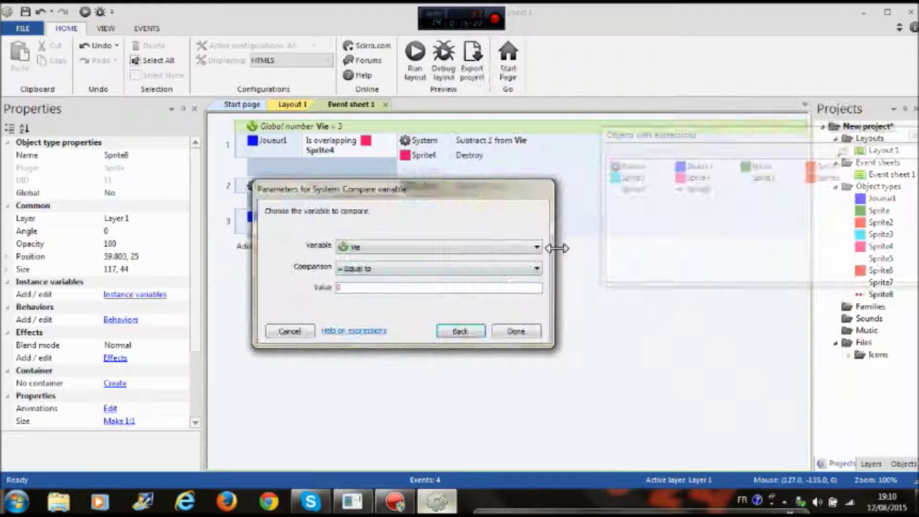
pyautogui.click(385, 287)
pyautogui.press('BackSpace')
pyautogui.press('capslock')
pyautogui.write('3')
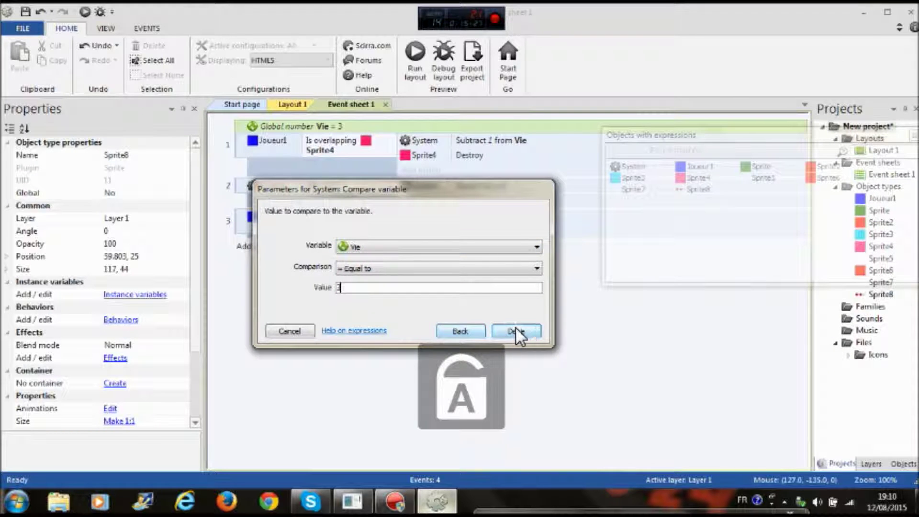
pyautogui.click(516, 331)
# Change the comparison value of the new Vie event to 2
pyautogui.click(421, 246)
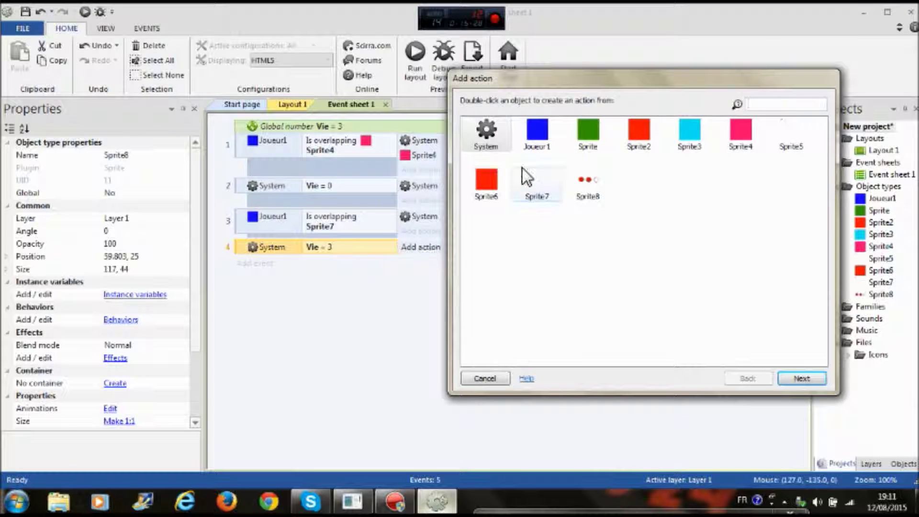
pyautogui.click(485, 378)
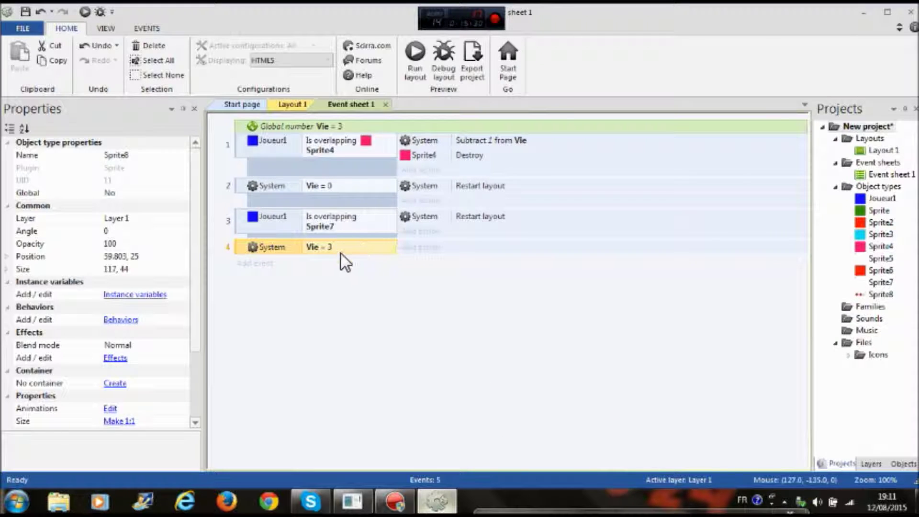
pyautogui.doubleClick(343, 246)
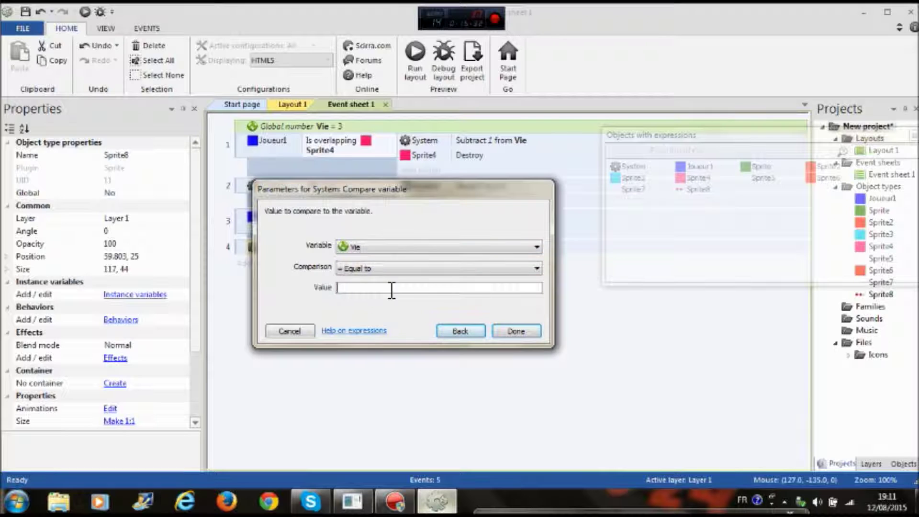
pyautogui.press('BackSpace')
pyautogui.press('capslock')
pyautogui.write('2')
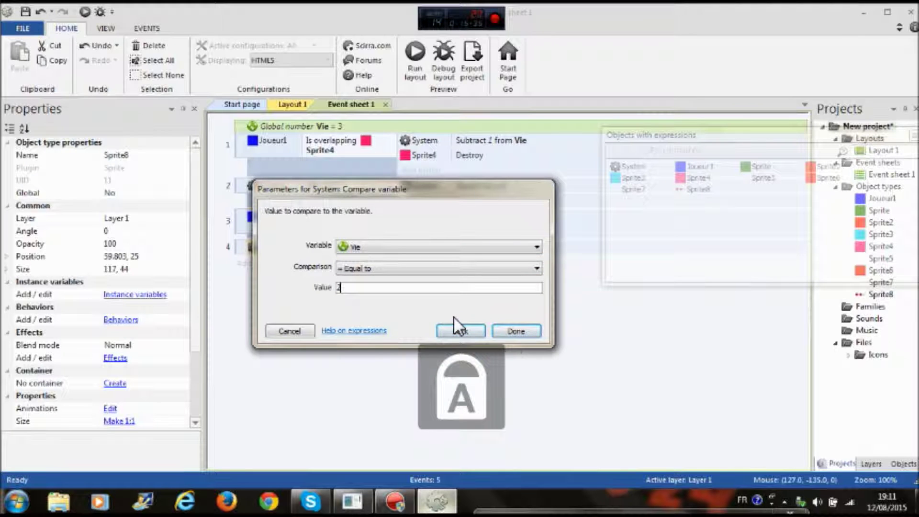
pyautogui.press('capslock')
pyautogui.click(516, 331)
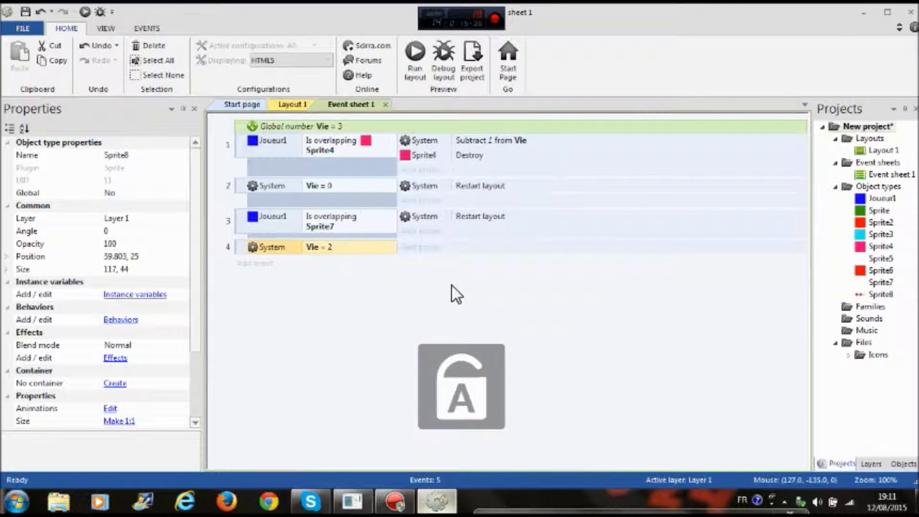
pyautogui.click(420, 247)
pyautogui.doubleClick(585, 179)
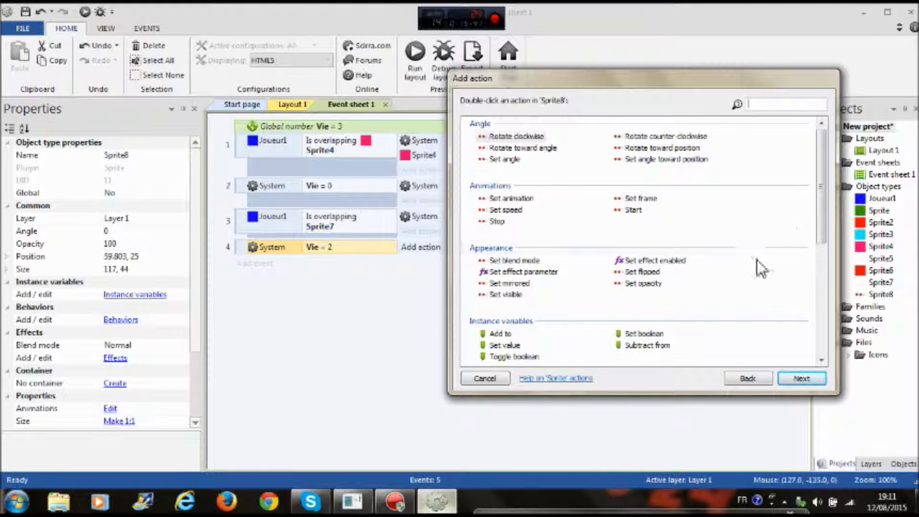
pyautogui.doubleClick(527, 198)
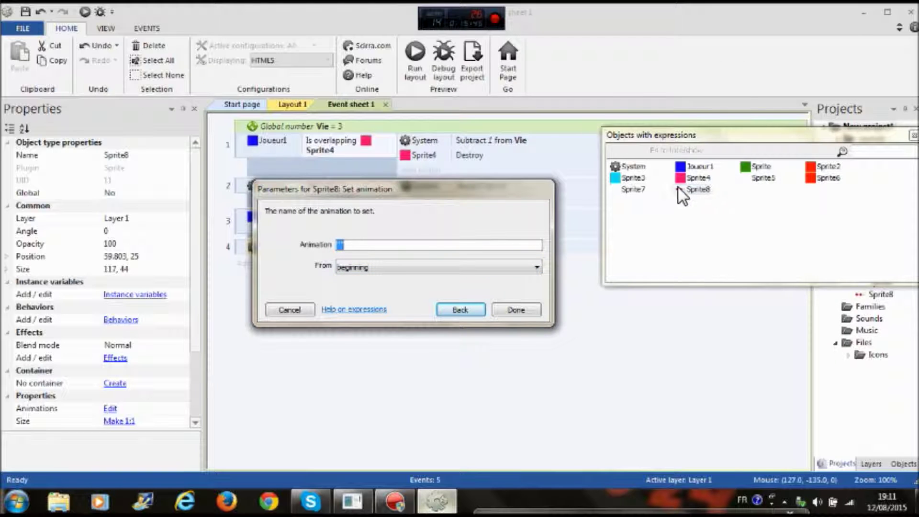
pyautogui.doubleClick(689, 189)
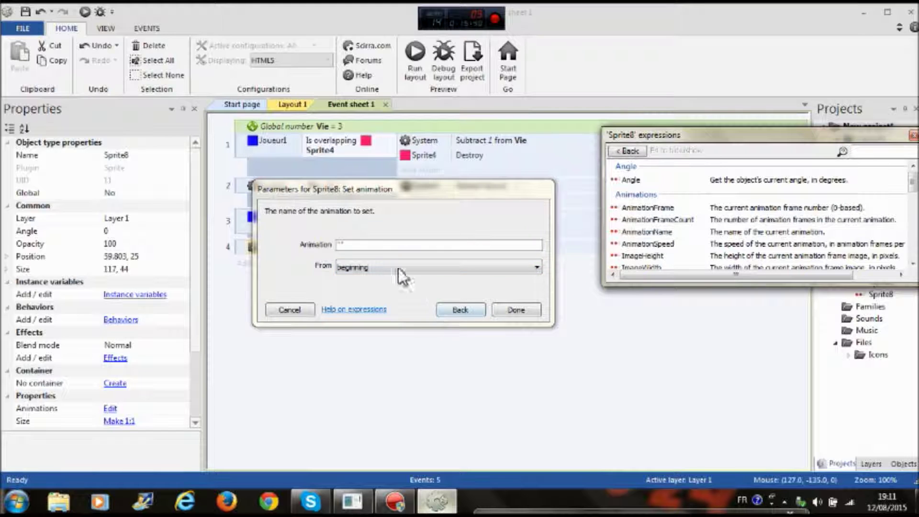
pyautogui.click(351, 246)
pyautogui.click(375, 268)
pyautogui.click(431, 290)
pyautogui.click(468, 310)
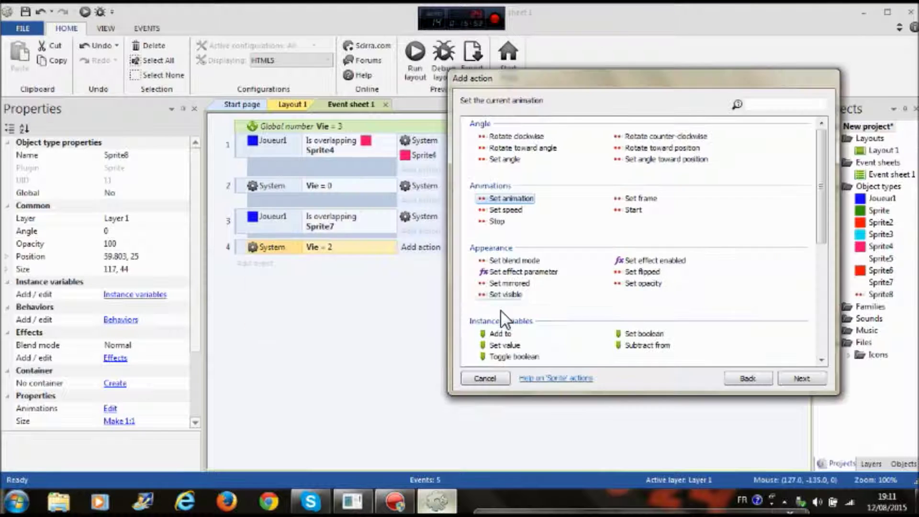
pyautogui.click(485, 378)
# Check in the layout which animation frame of Sprite8 shows two filled dots
pyautogui.click(293, 104)
pyautogui.doubleClick(378, 216)
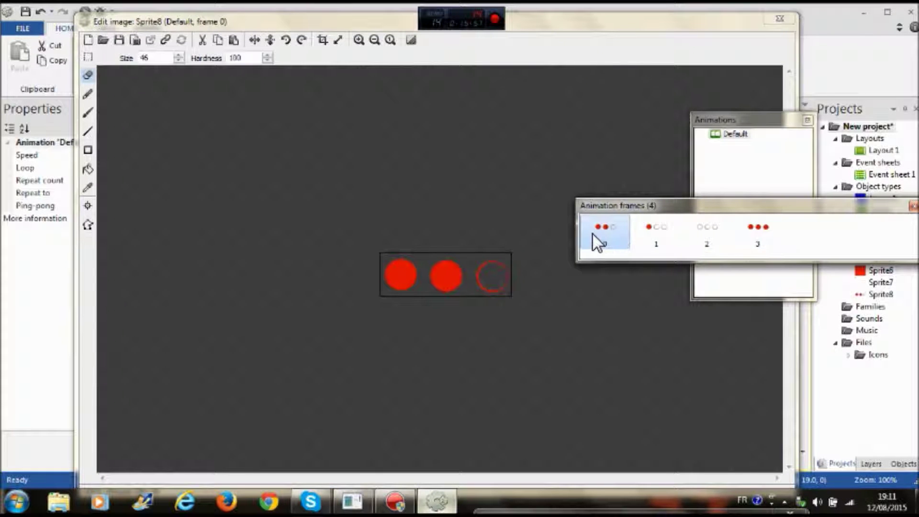
pyautogui.click(773, 20)
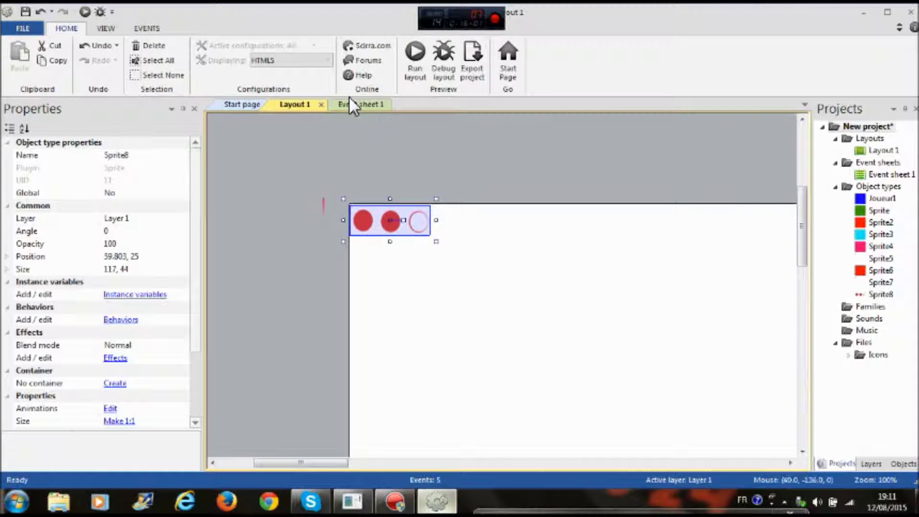
# Add a Sprite8 Set animation action to the Vie = 2 event, with animation "0" playing from the beginning
pyautogui.click(352, 104)
pyautogui.click(421, 247)
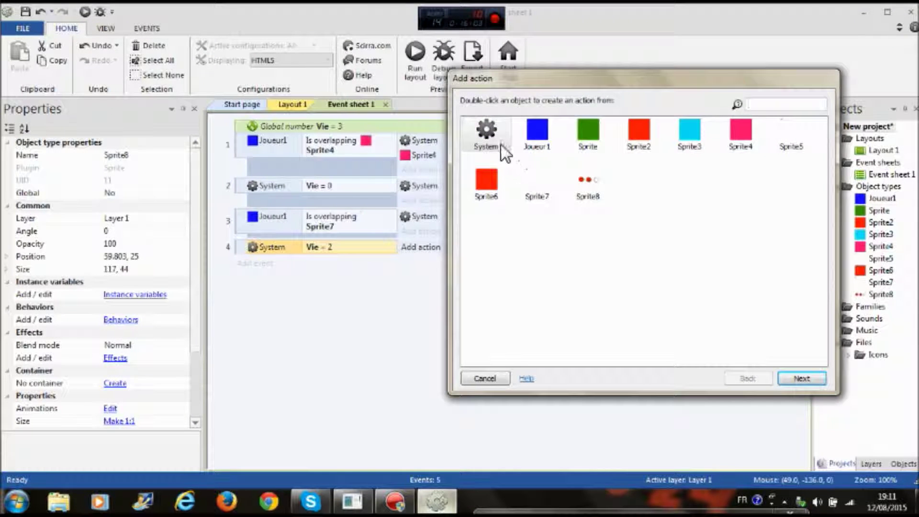
pyautogui.doubleClick(587, 184)
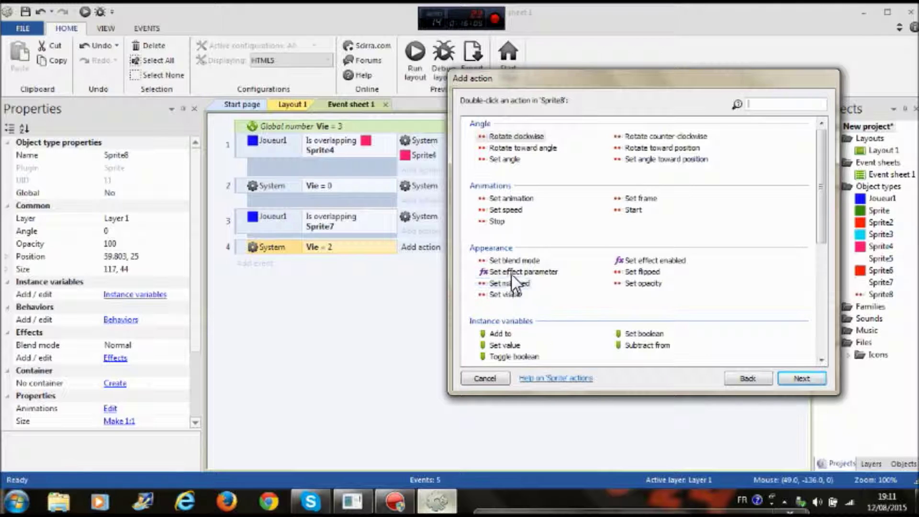
pyautogui.doubleClick(516, 198)
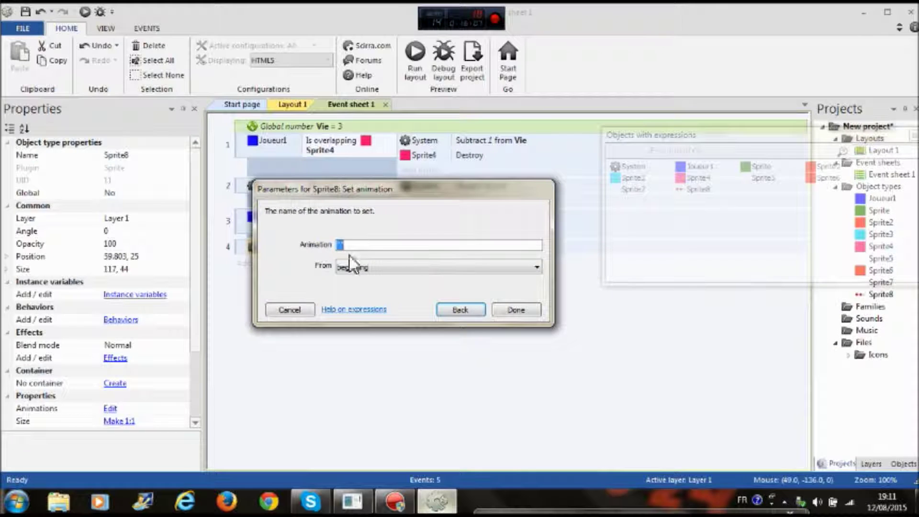
pyautogui.write('"0"')
pyautogui.press('capslock')
pyautogui.click(515, 310)
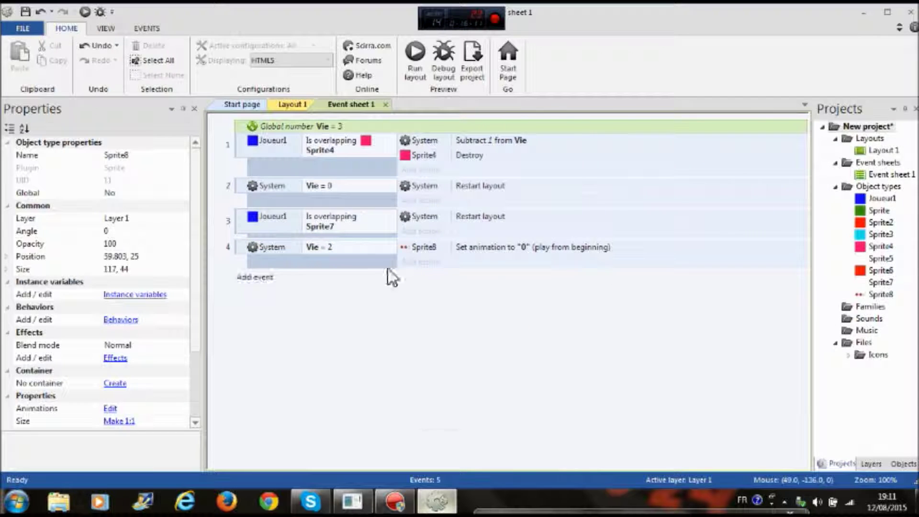
# Add a System event that compares the variable Vie as equal to 1
pyautogui.click(262, 284)
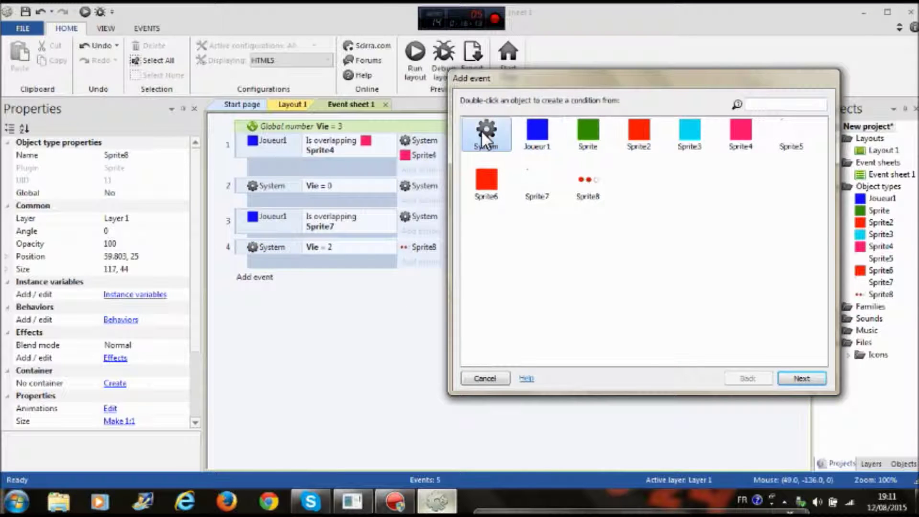
pyautogui.doubleClick(482, 130)
pyautogui.doubleClick(520, 258)
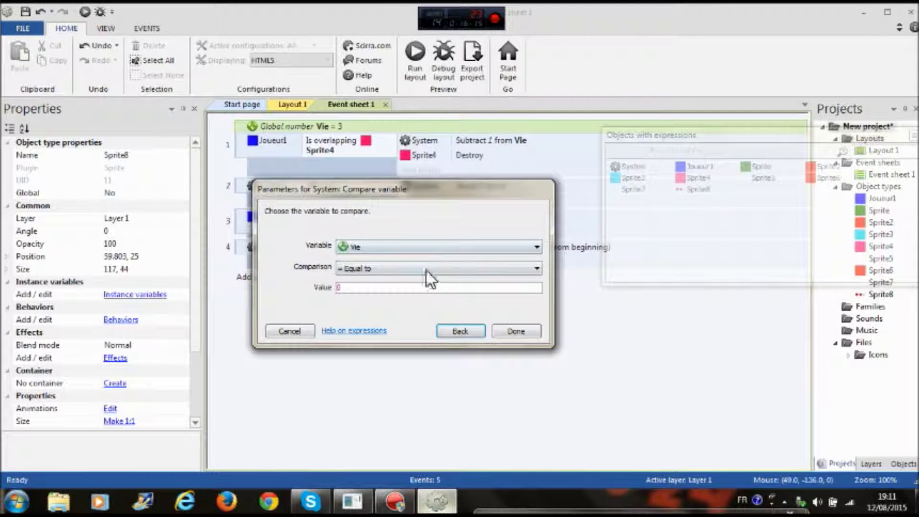
pyautogui.click(408, 290)
pyautogui.press('BackSpace')
pyautogui.write('1')
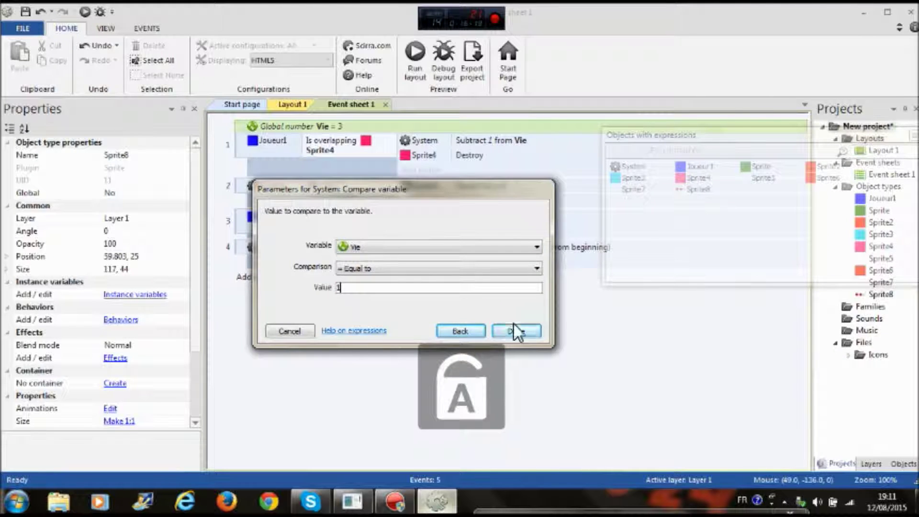
pyautogui.click(517, 330)
# Add a Sprite8 Set animation action to the Vie = 1 event, with animation "1" playing from the beginning
pyautogui.click(419, 277)
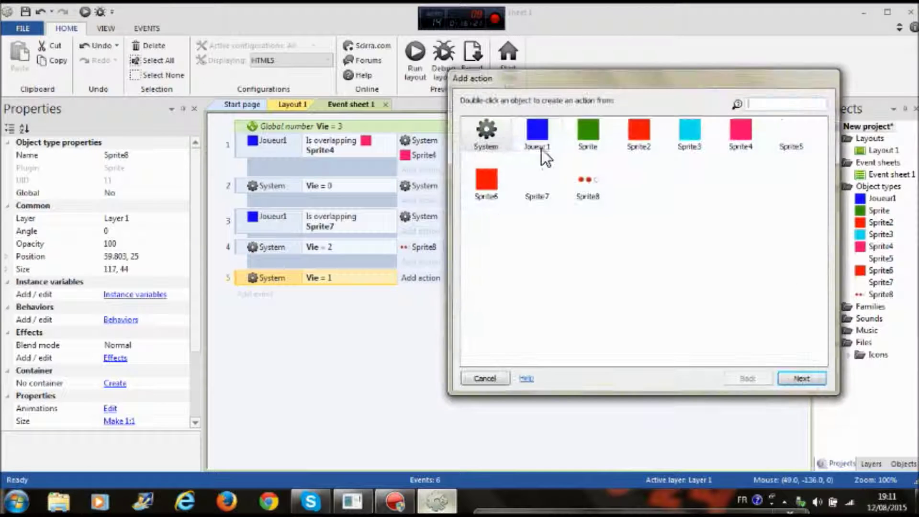
pyautogui.doubleClick(585, 183)
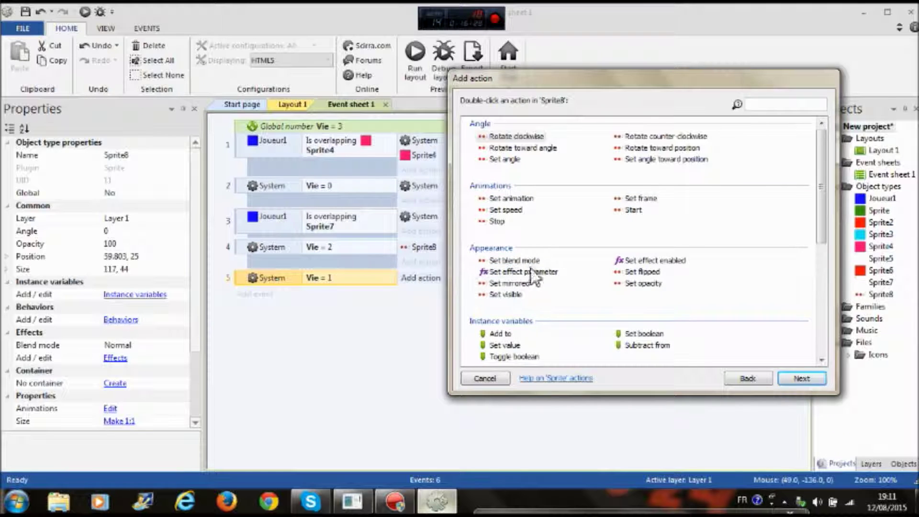
pyautogui.doubleClick(625, 259)
pyautogui.doubleClick(517, 199)
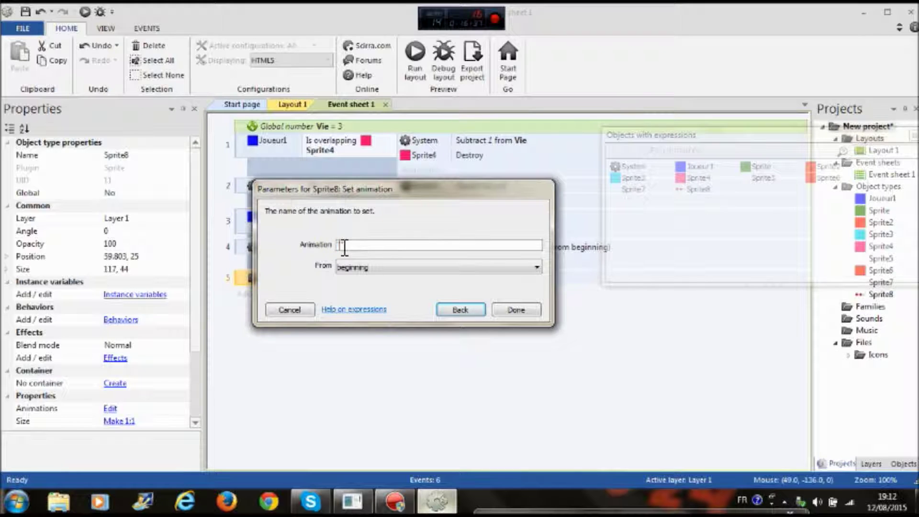
pyautogui.press('capslock')
pyautogui.click(513, 310)
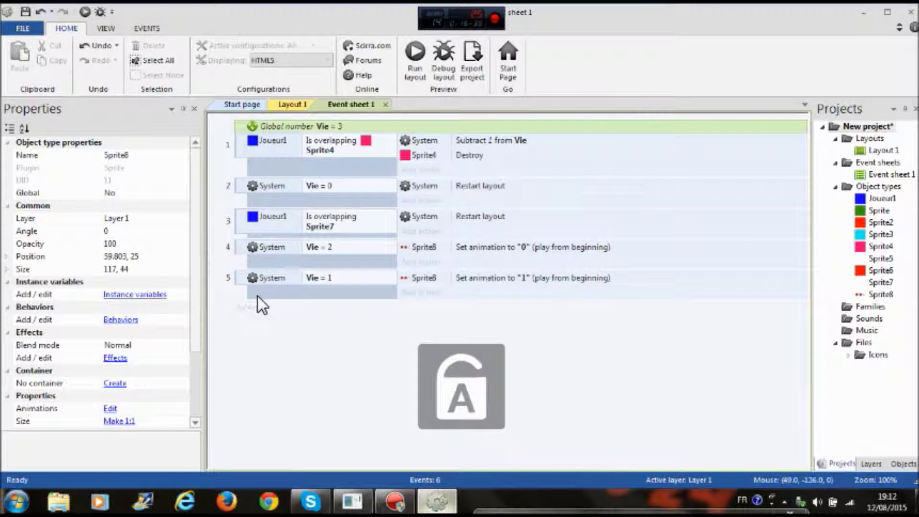
# Add a System event that compares the variable Vie as equal to 0
pyautogui.click(253, 309)
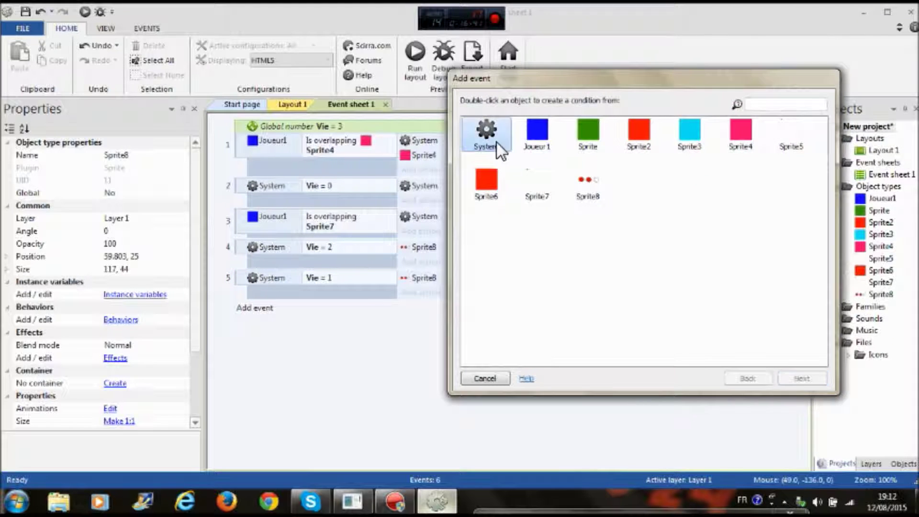
pyautogui.doubleClick(498, 142)
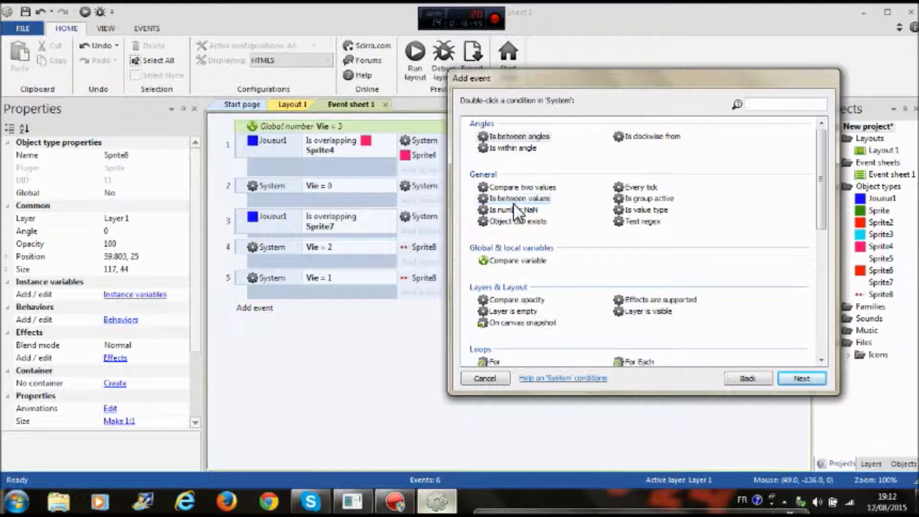
pyautogui.click(516, 263)
pyautogui.doubleClick(516, 263)
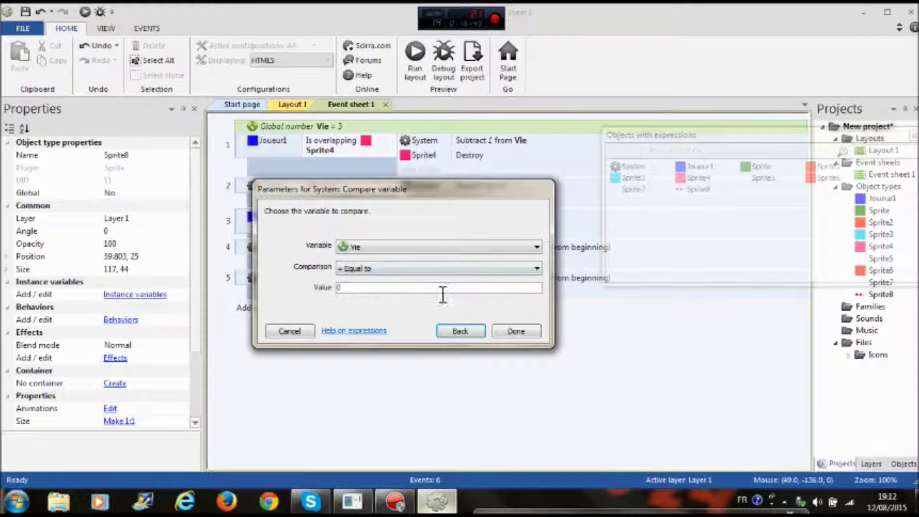
pyautogui.click(522, 333)
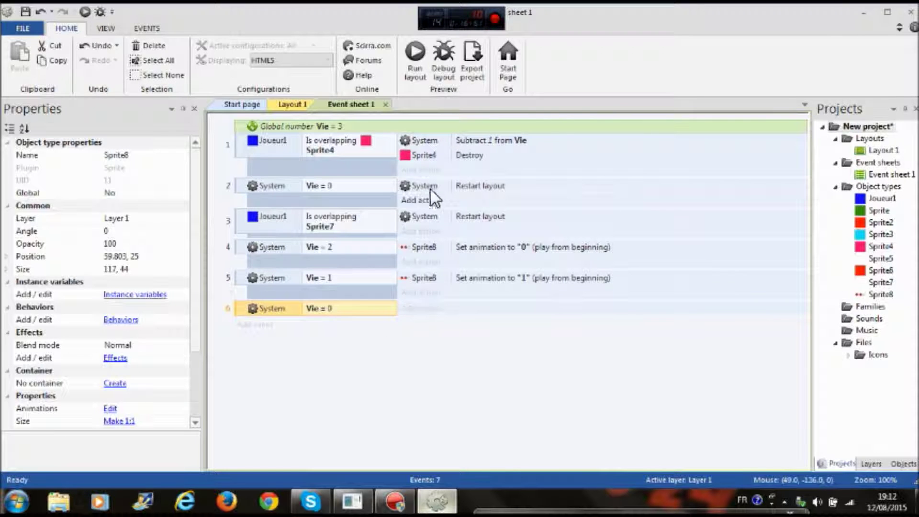
# Delete the empty duplicate Vie = 0 event at the end of the event sheet
pyautogui.rightClick(269, 309)
pyautogui.click(301, 298)
pyautogui.rightClick(277, 309)
pyautogui.click(320, 301)
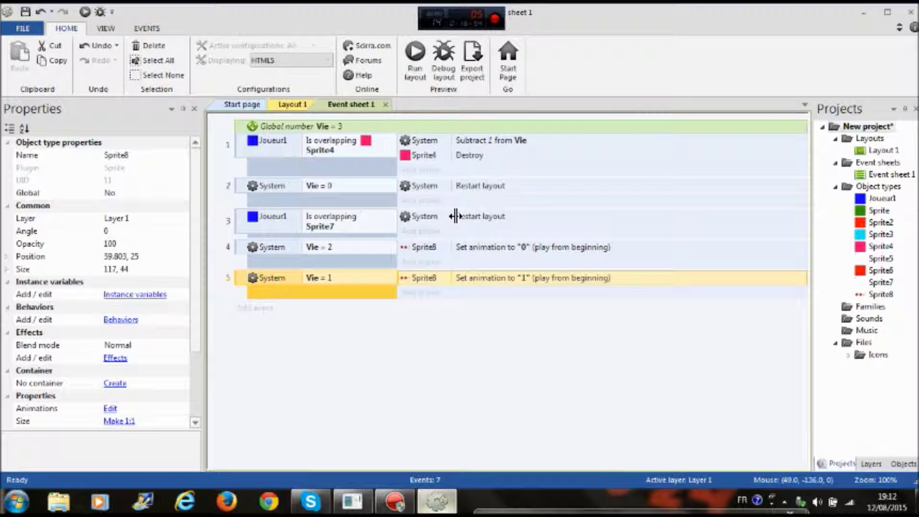
# Add a Sprite8 Set animation action to the Vie = 0 event, with animation "3" playing from the beginning
pyautogui.click(420, 200)
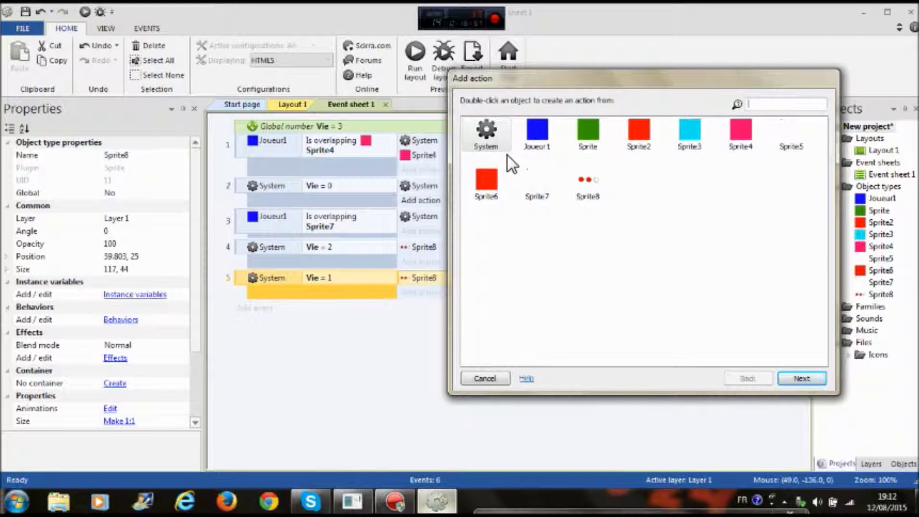
pyautogui.doubleClick(587, 186)
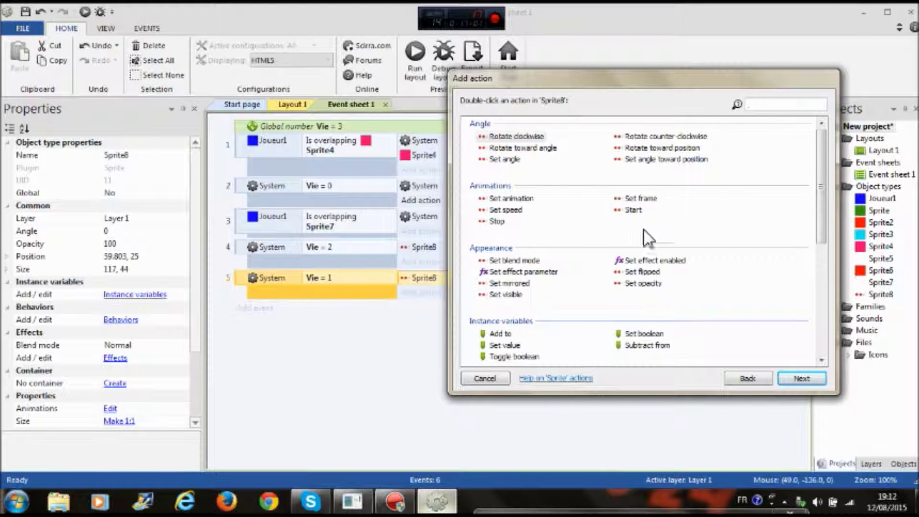
pyautogui.doubleClick(496, 200)
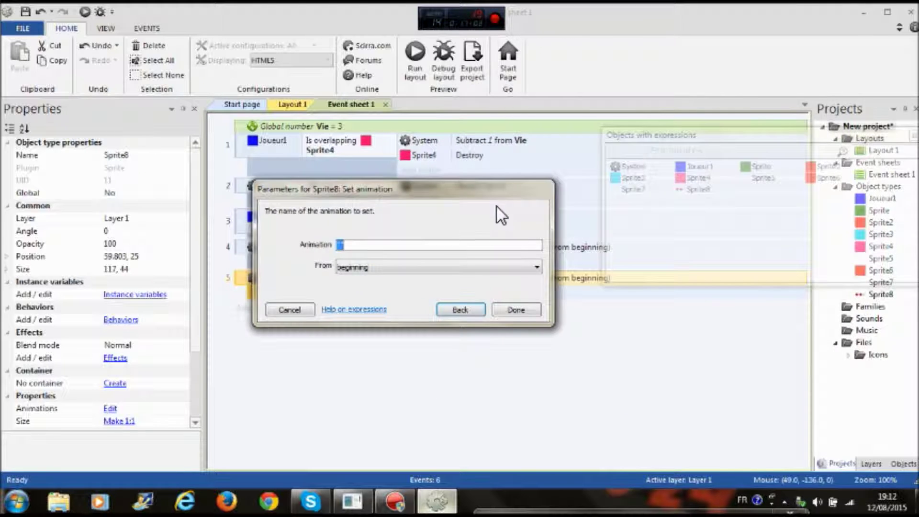
pyautogui.click(340, 245)
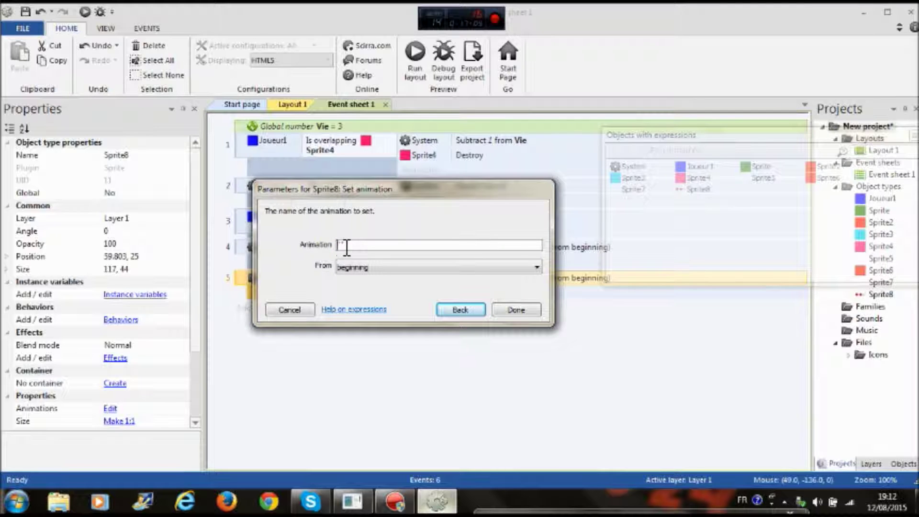
pyautogui.write('d')
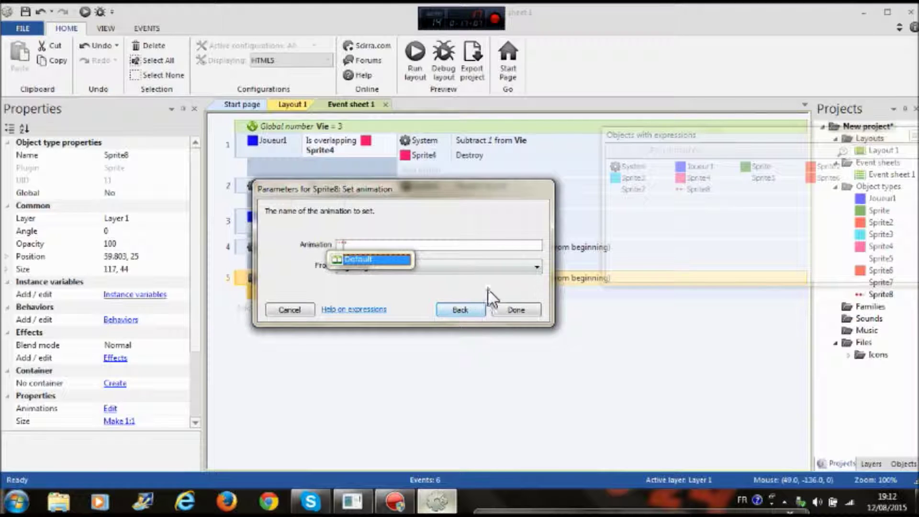
pyautogui.press('BackSpace')
pyautogui.press('capslock')
pyautogui.click(522, 309)
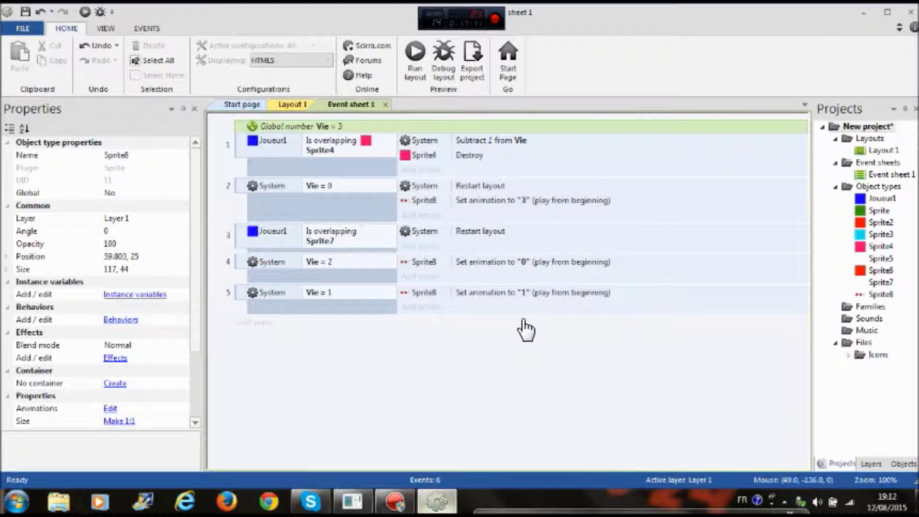
# Change the animation name in the Vie = 0 event's Sprite8 action to "2"
pyautogui.doubleClick(508, 203)
pyautogui.click(348, 245)
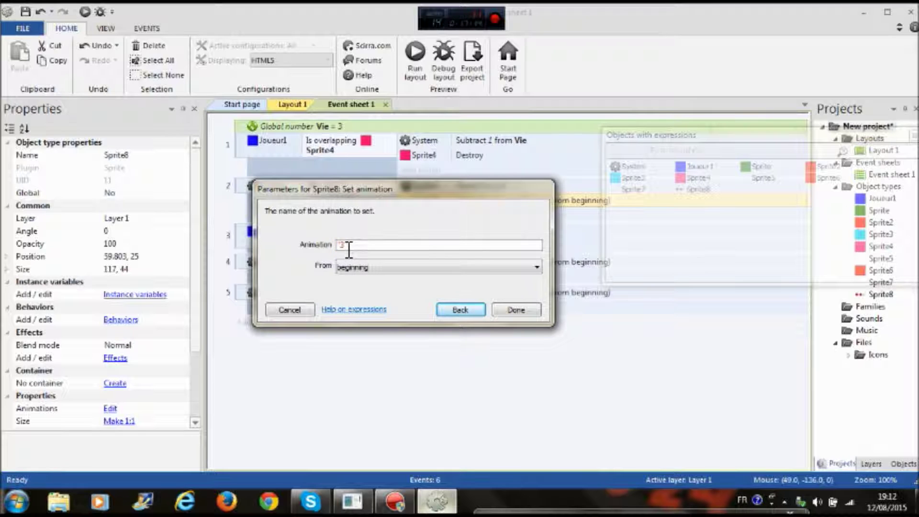
pyautogui.click(515, 309)
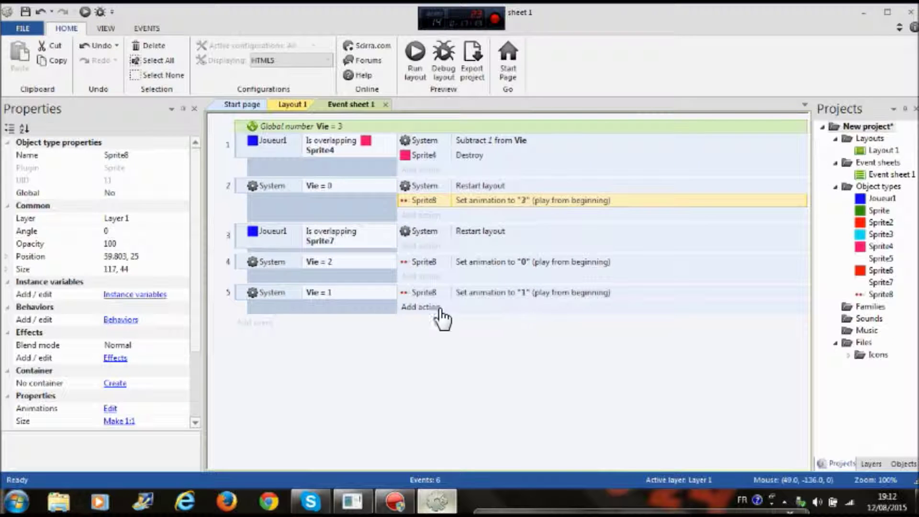
# Add a System event that compares the variable Vie as equal to 3
pyautogui.click(265, 326)
pyautogui.doubleClick(478, 137)
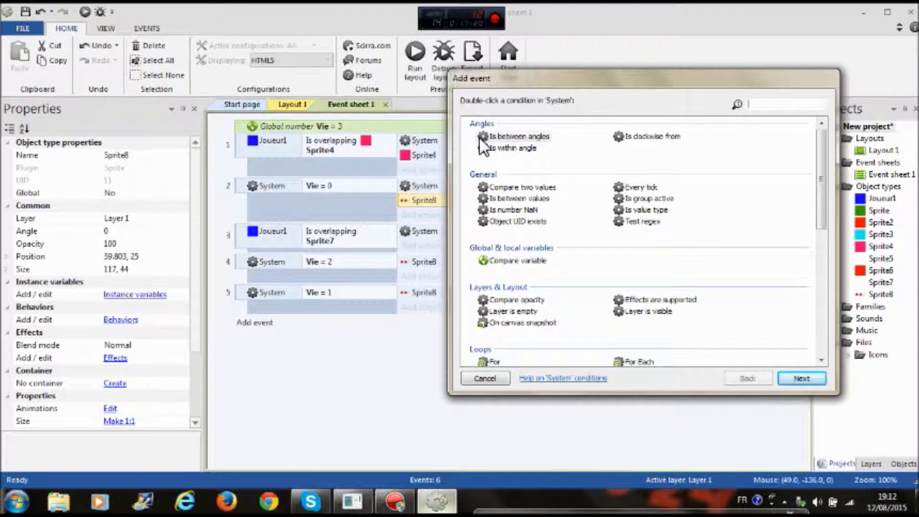
pyautogui.doubleClick(513, 257)
pyautogui.click(381, 290)
pyautogui.press('BackSpace')
pyautogui.write('3')
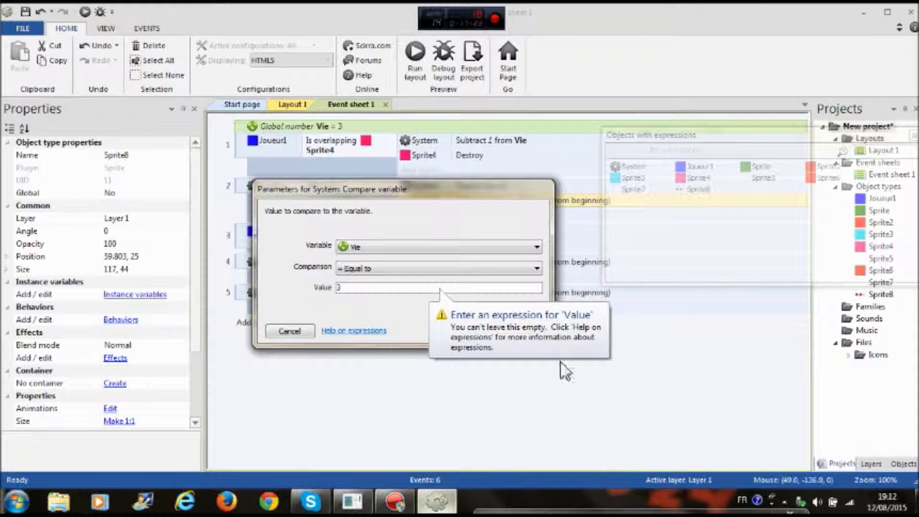
pyautogui.click(527, 327)
# Add a Sprite8 Set animation action to the Vie = 3 event, with animation "3" playing from the beginning
pyautogui.click(421, 323)
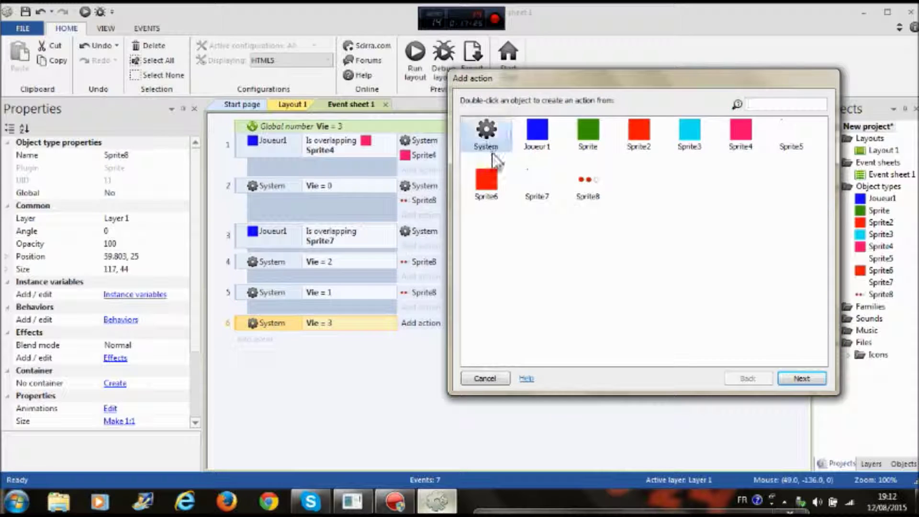
pyautogui.doubleClick(586, 185)
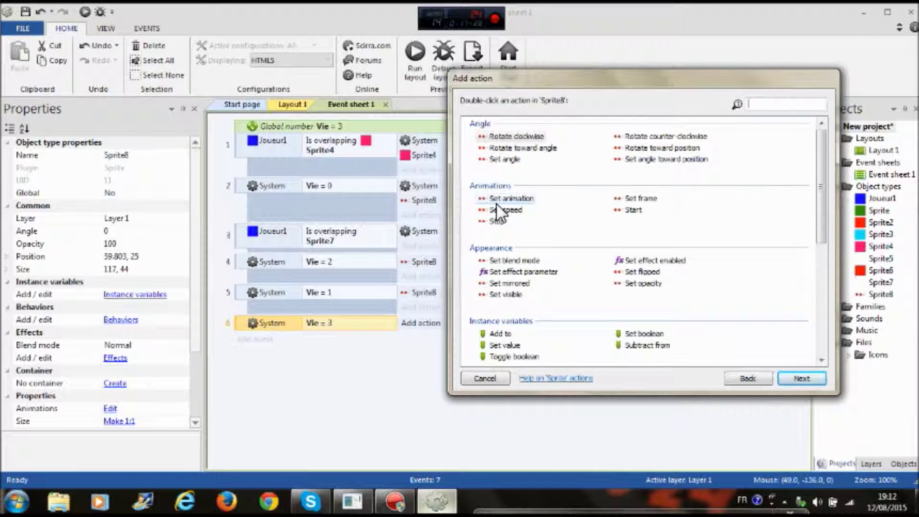
pyautogui.doubleClick(503, 198)
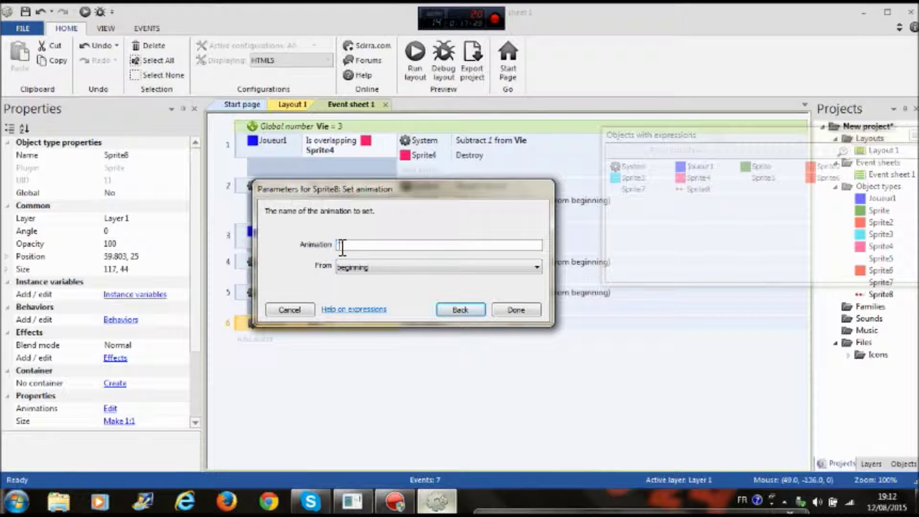
pyautogui.click(515, 309)
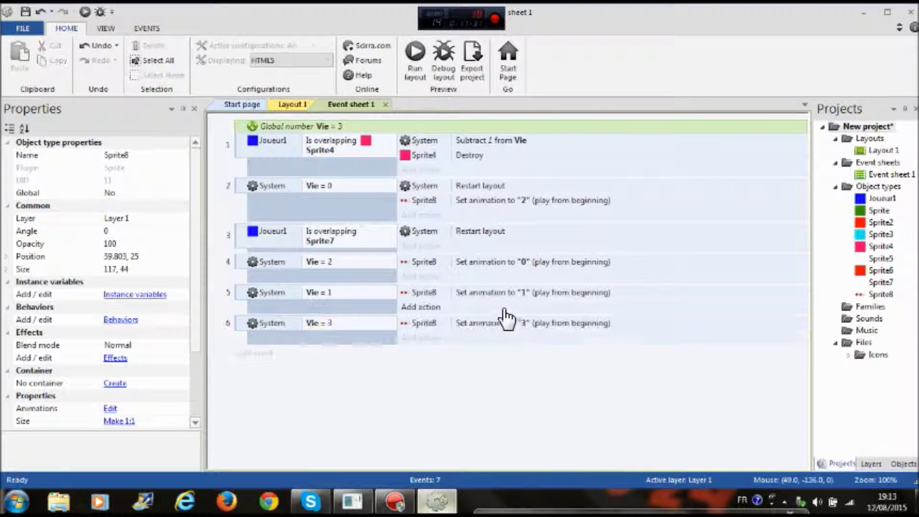
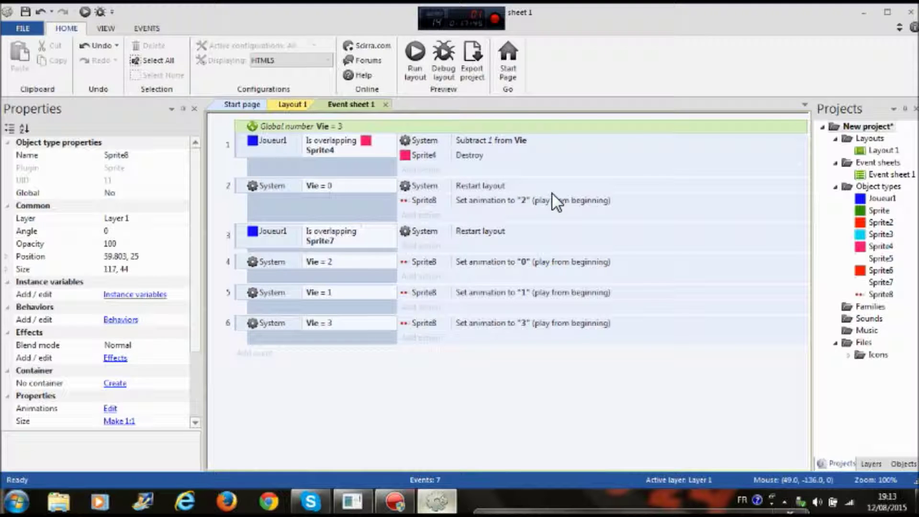
# Place two Sprite4 instances side by side on the first green platform of Layout 1
pyautogui.click(288, 105)
pyautogui.scroll(-2, 544, 214)
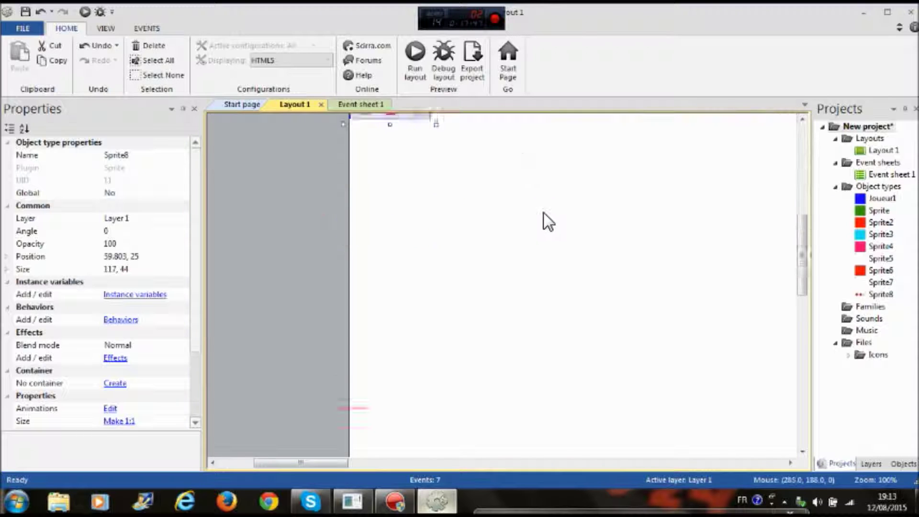
pyautogui.scroll(-5, 544, 215)
pyautogui.moveTo(319, 460); pyautogui.dragTo(372, 441)
pyautogui.moveTo(881, 246); pyautogui.dragTo(281, 370)
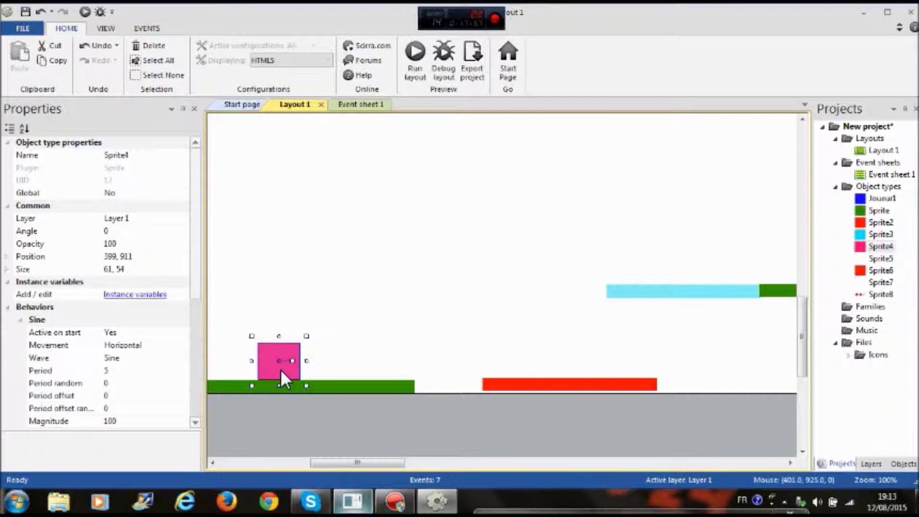
pyautogui.moveTo(862, 246); pyautogui.dragTo(320, 358)
pyautogui.moveTo(881, 246); pyautogui.dragTo(411, 344)
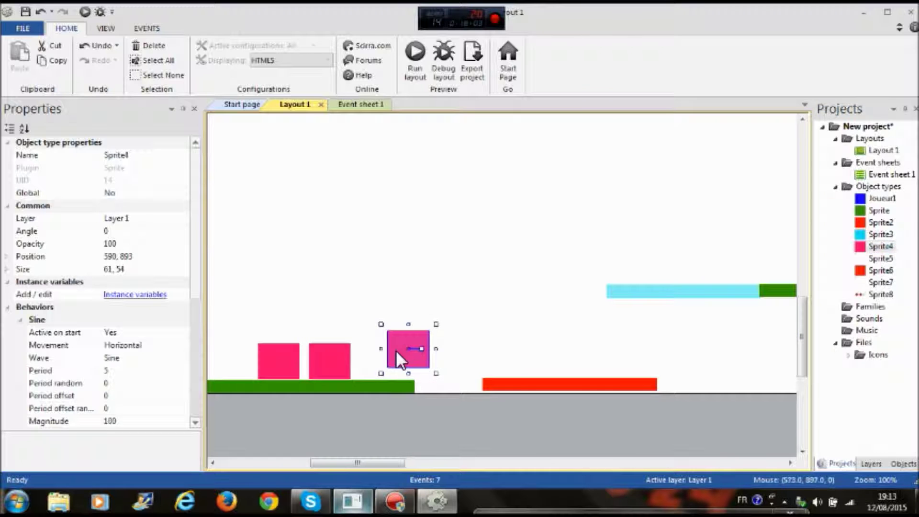
pyautogui.rightClick(396, 351)
pyautogui.click(430, 195)
# Preview the layout and move the player along the first green platform to check the Sprite4 obstacles, then close the preview
pyautogui.click(411, 72)
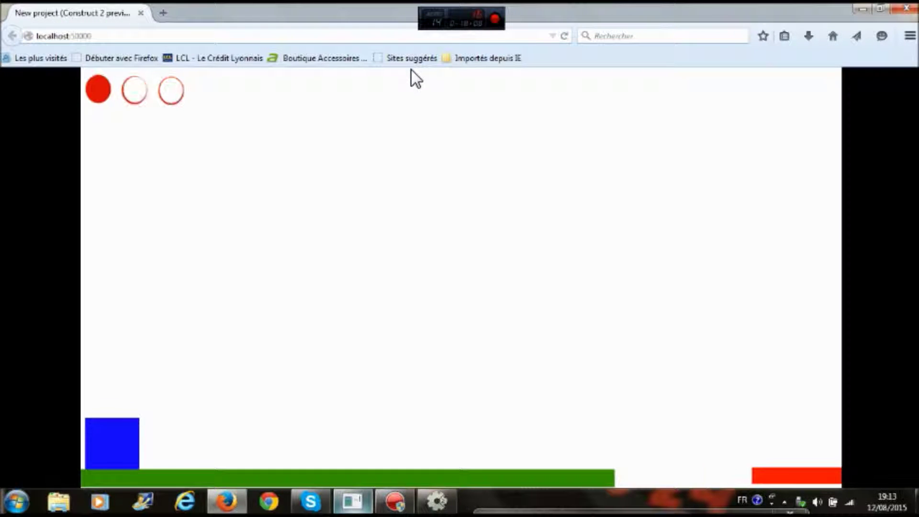
pyautogui.press('Right')
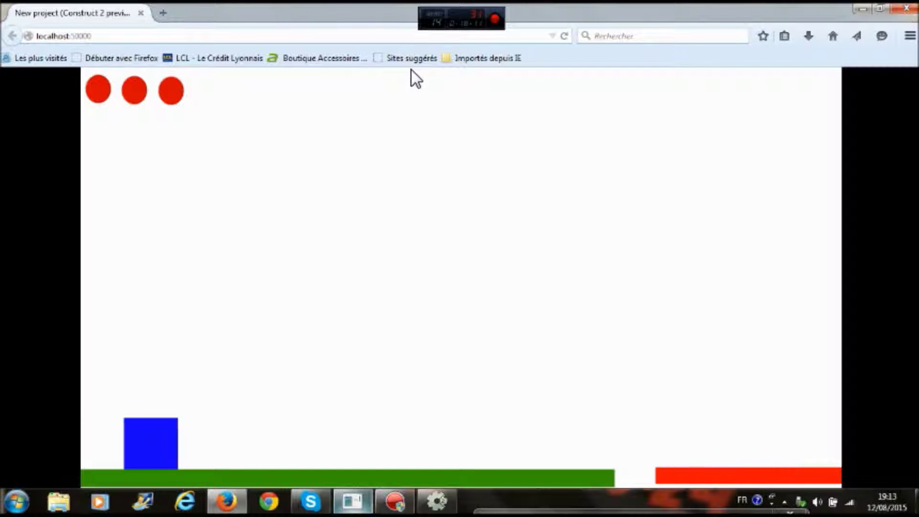
pyautogui.press('Right')
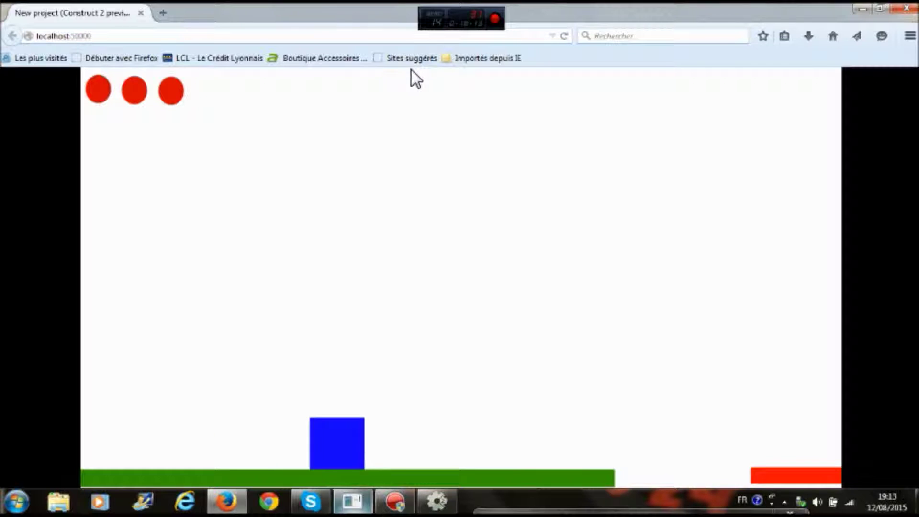
pyautogui.click(906, 8)
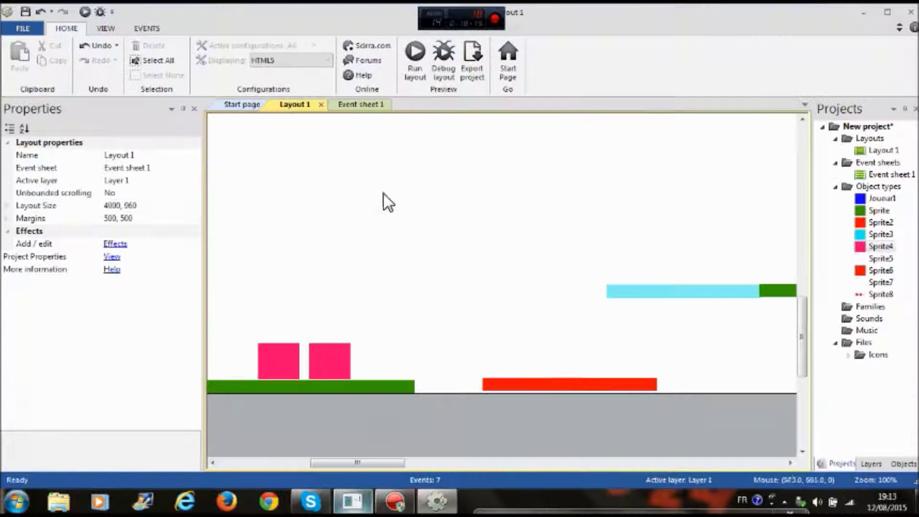
# Set the layer of all Sprite4 instances to Layer 0
pyautogui.rightClick(286, 355)
pyautogui.click(881, 246)
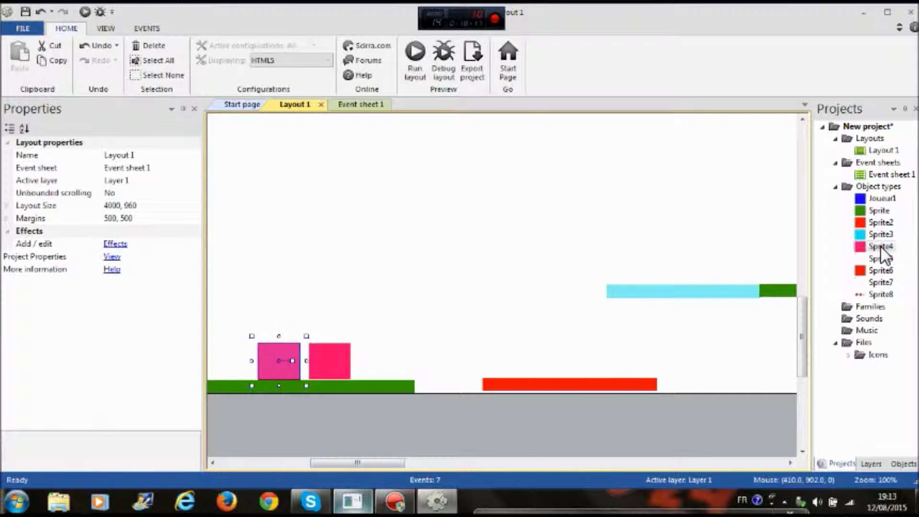
pyautogui.click(154, 207)
pyautogui.click(182, 207)
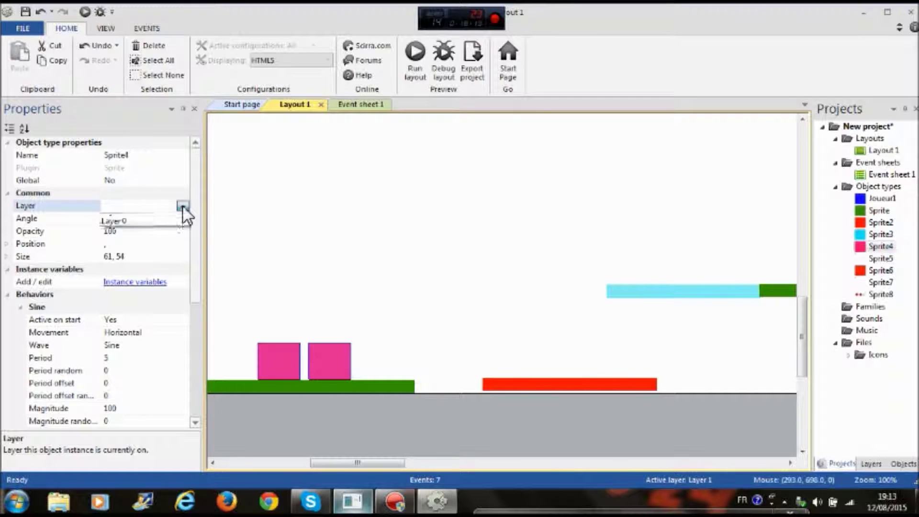
pyautogui.click(153, 227)
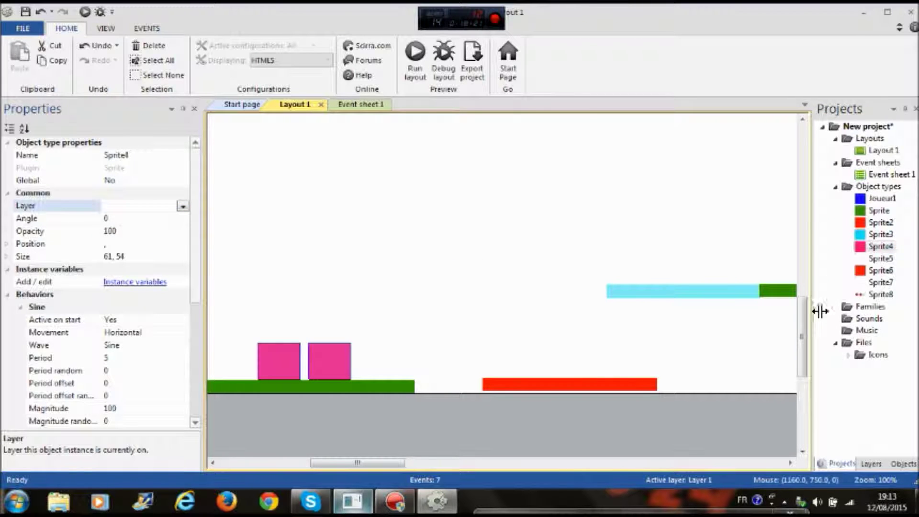
# Preview the layout and move and jump the player through the Sprite4 obstacles to test the life-indicator dots, then close the preview
pyautogui.moveTo(801, 314); pyautogui.dragTo(795, 244)
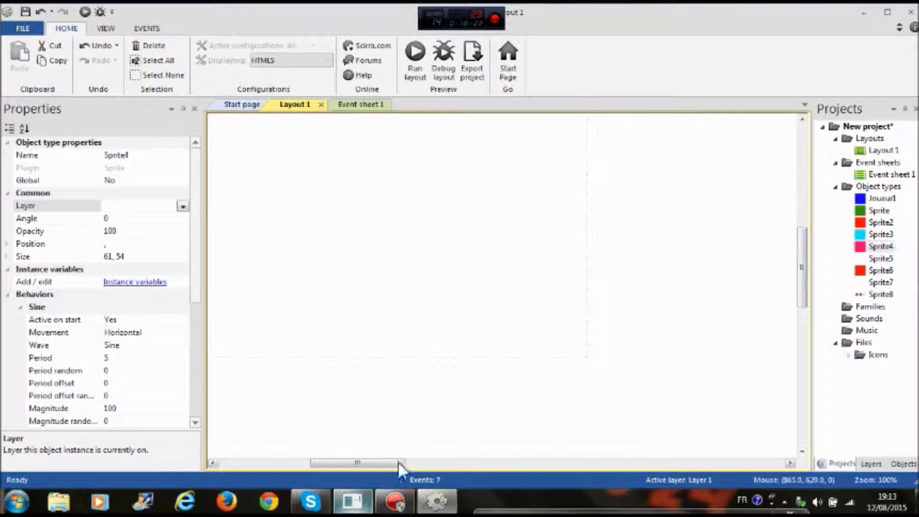
pyautogui.moveTo(407, 462); pyautogui.dragTo(318, 459)
pyautogui.scroll(3, 319, 438)
pyautogui.scroll(-5, 320, 431)
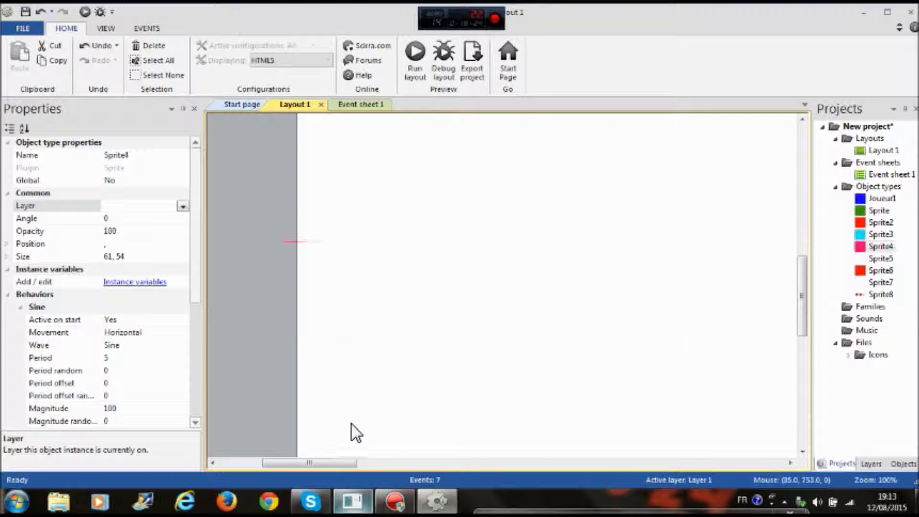
pyautogui.click(409, 58)
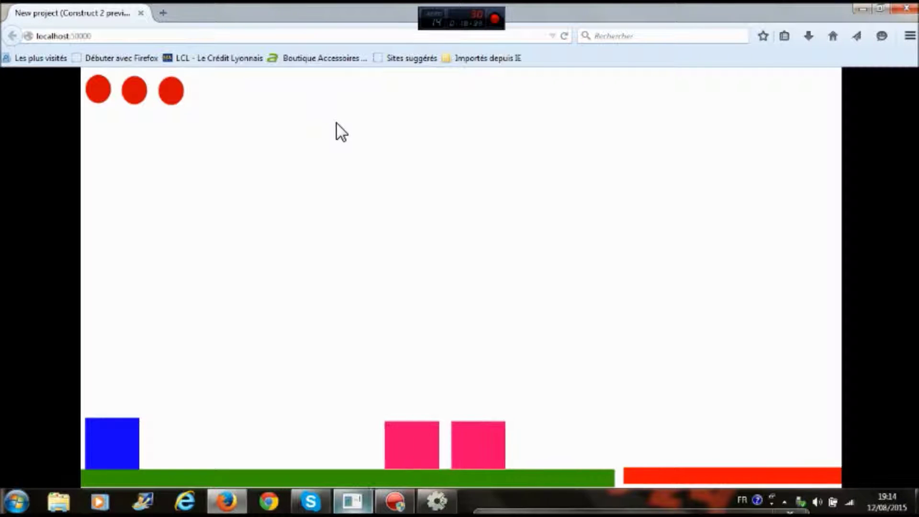
pyautogui.press('Right')
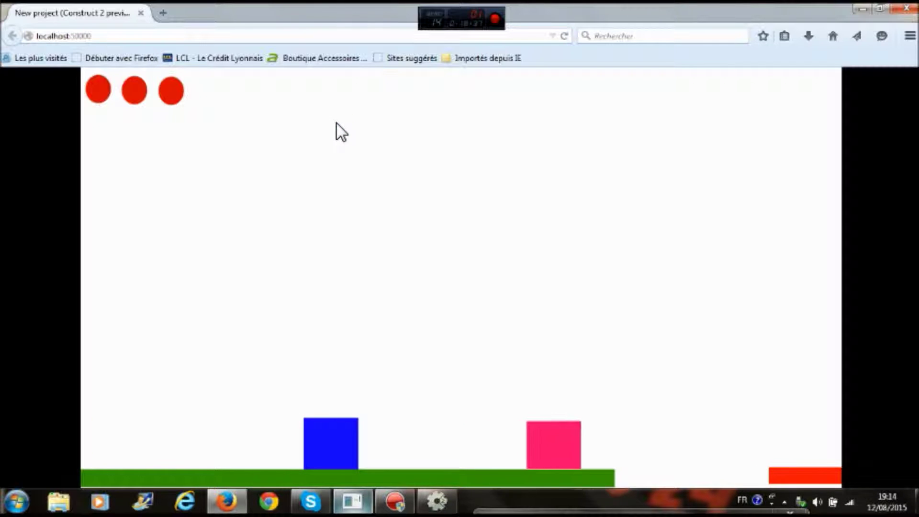
pyautogui.press('Right')
pyautogui.press('Right')
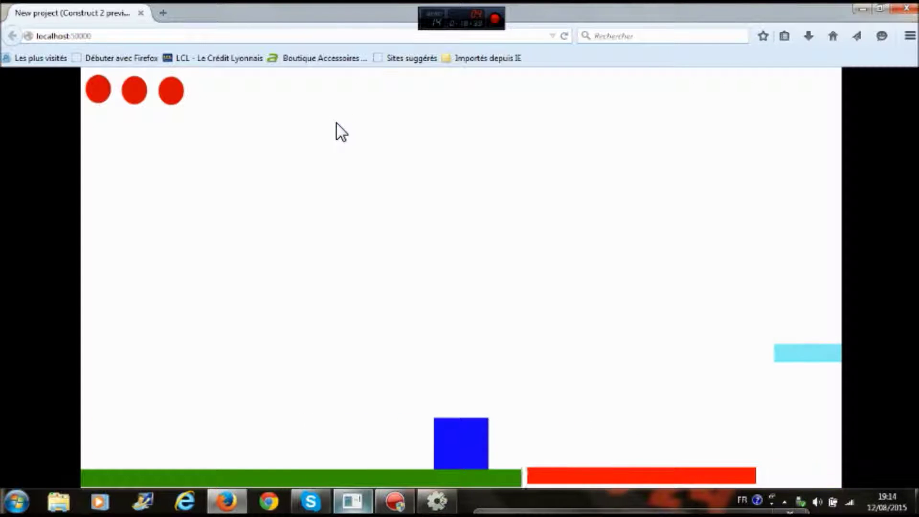
pyautogui.press('Up')
pyautogui.press('Right')
pyautogui.press('Up')
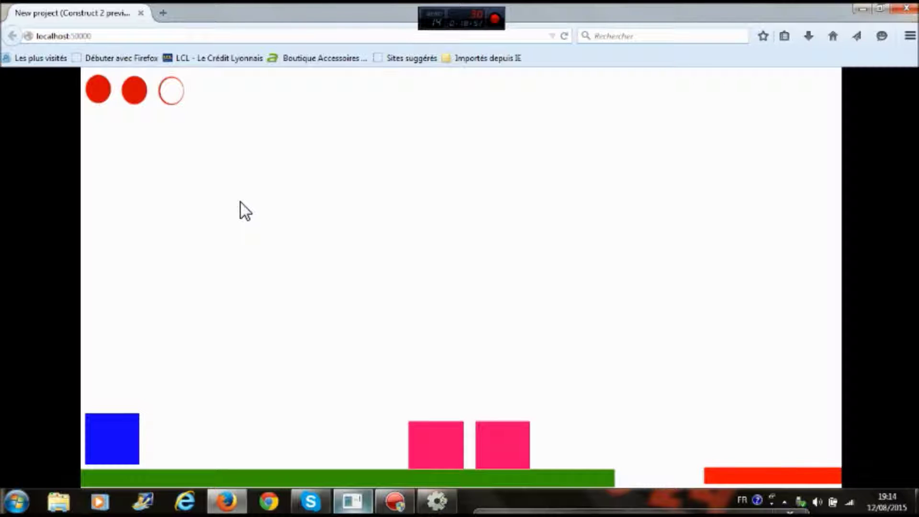
pyautogui.click(907, 8)
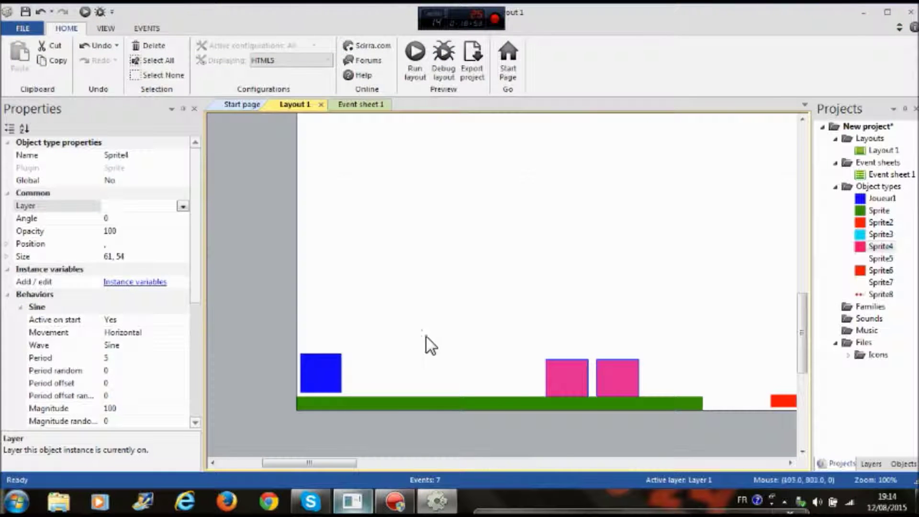
pyautogui.scroll(5, 579, 424)
pyautogui.scroll(-2, 579, 417)
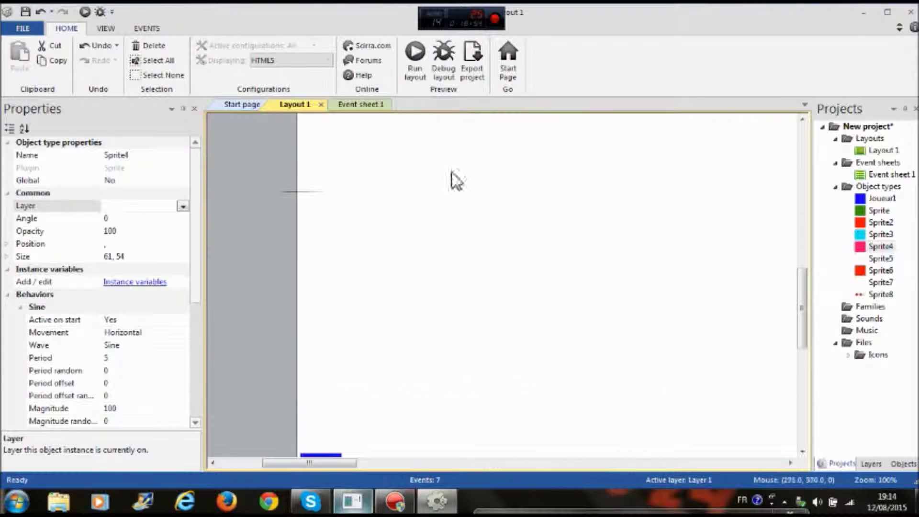
pyautogui.click(355, 107)
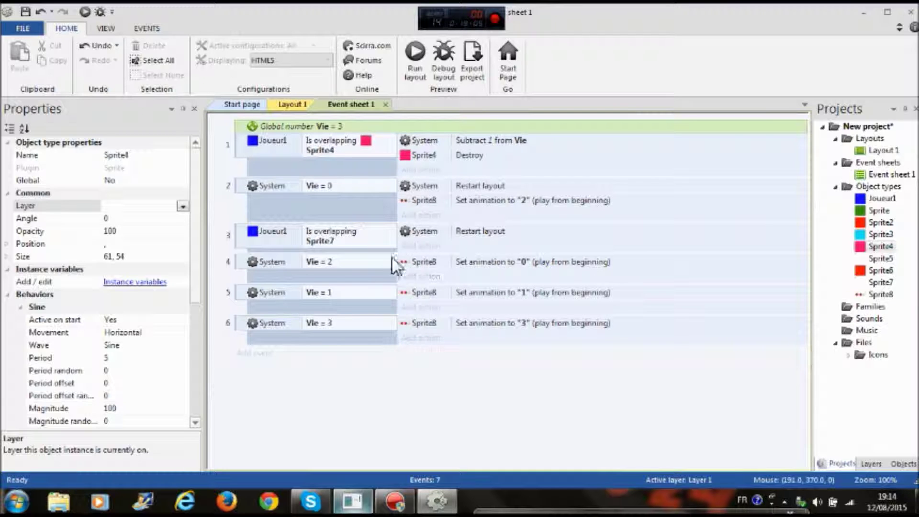
pyautogui.doubleClick(513, 262)
pyautogui.press('BackSpace')
pyautogui.press('capslock')
pyautogui.write('3')
pyautogui.press('capslock')
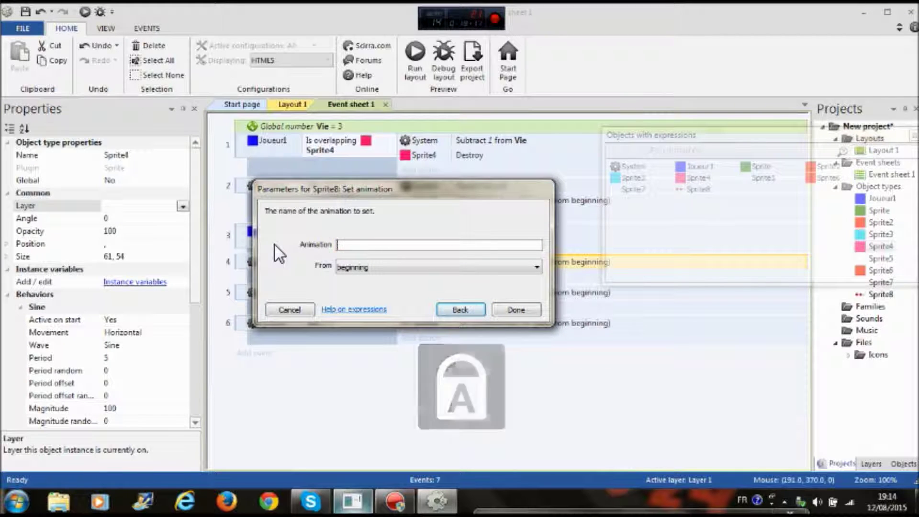
pyautogui.click(457, 266)
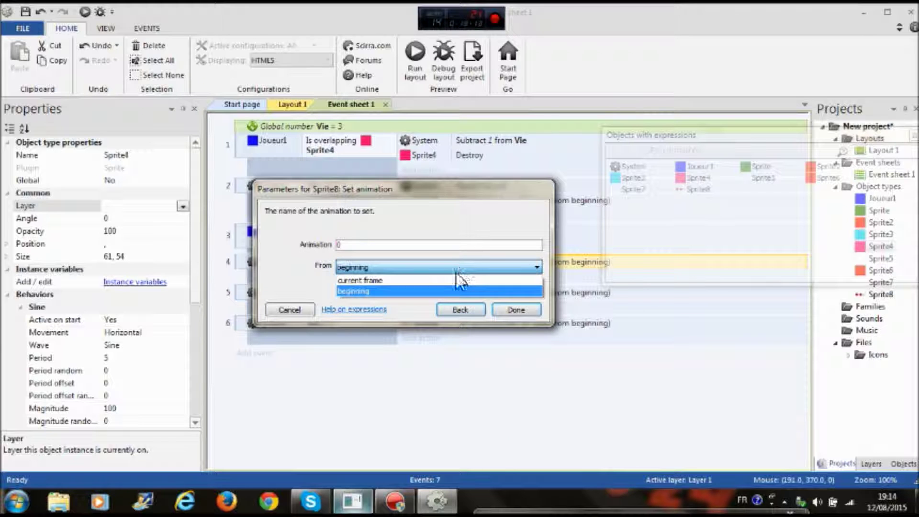
pyautogui.click(426, 275)
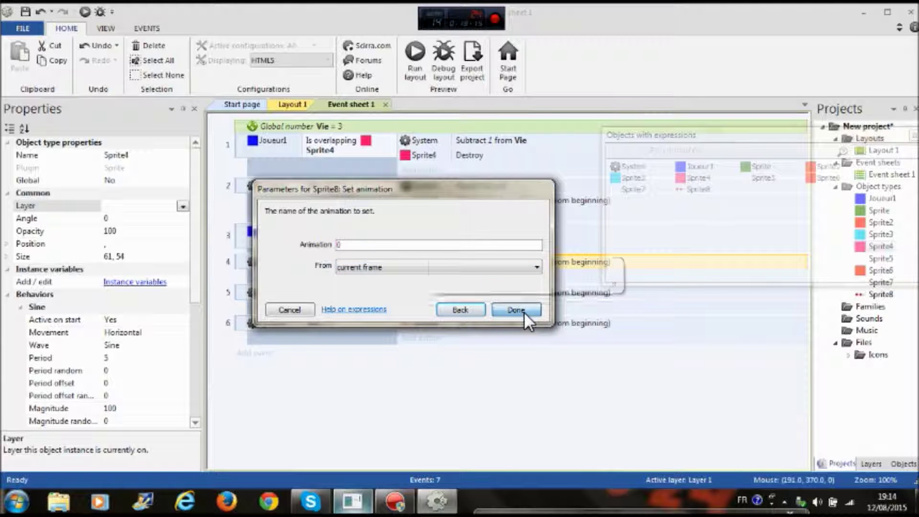
pyautogui.click(513, 310)
pyautogui.click(390, 268)
pyautogui.click(389, 283)
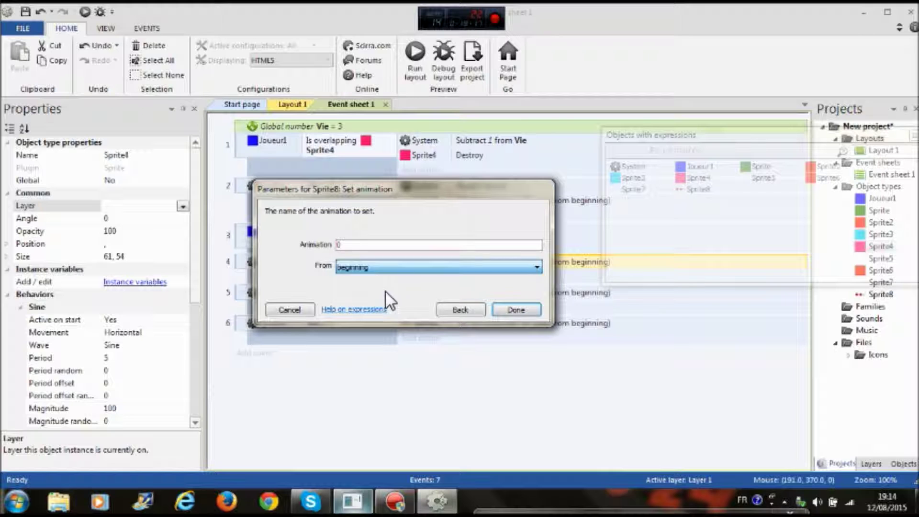
pyautogui.click(516, 310)
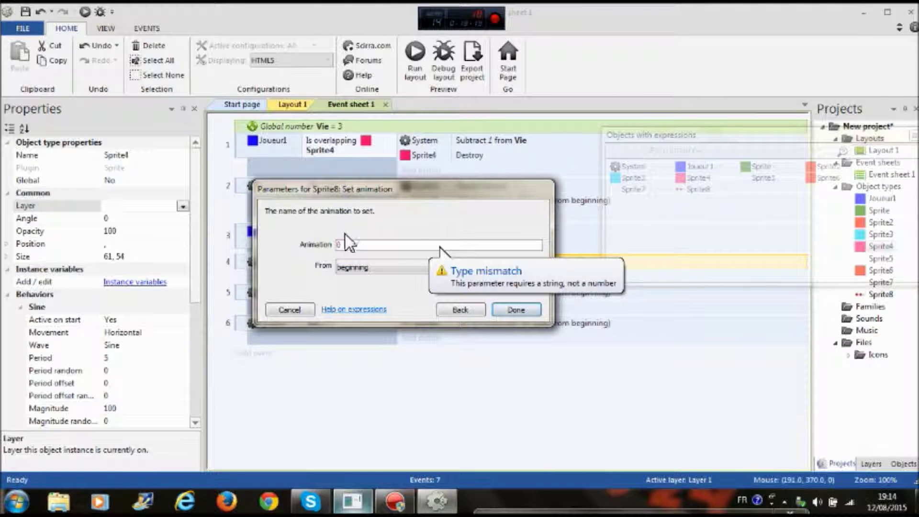
pyautogui.click(369, 252)
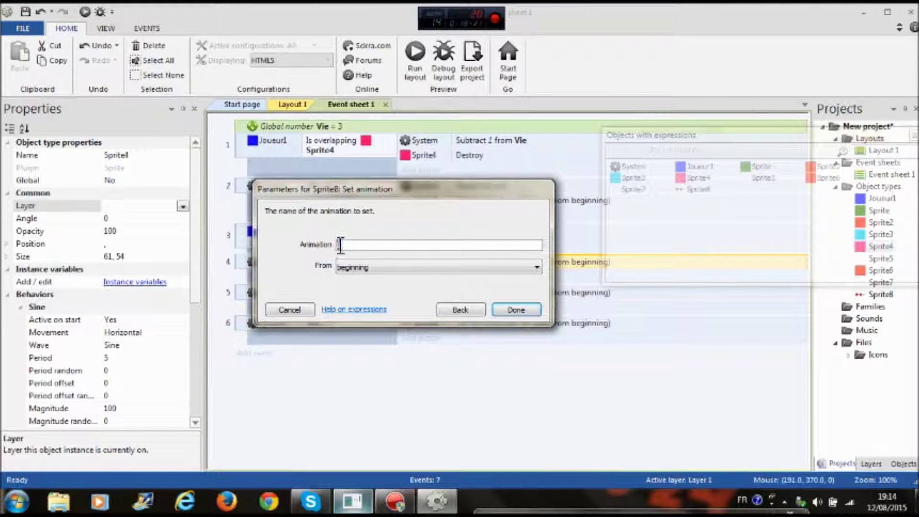
pyautogui.click(287, 310)
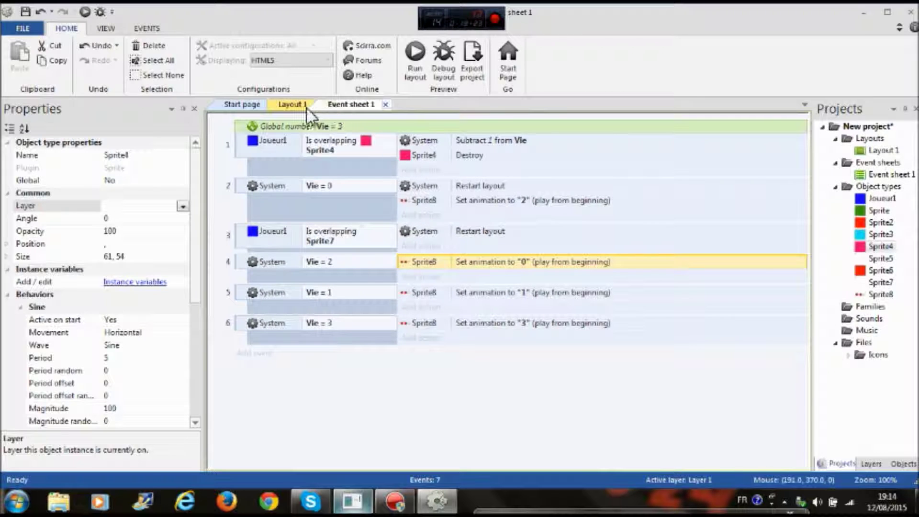
# Examine the animation frames of the red-dot Sprite8 in Layout 1, then close the image editor
pyautogui.click(293, 105)
pyautogui.scroll(5, 369, 174)
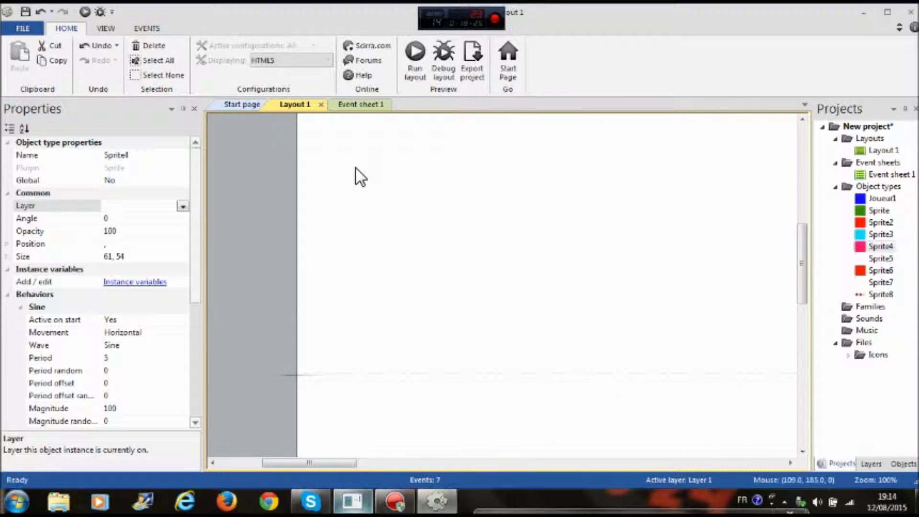
pyautogui.click(332, 171)
pyautogui.doubleClick(332, 171)
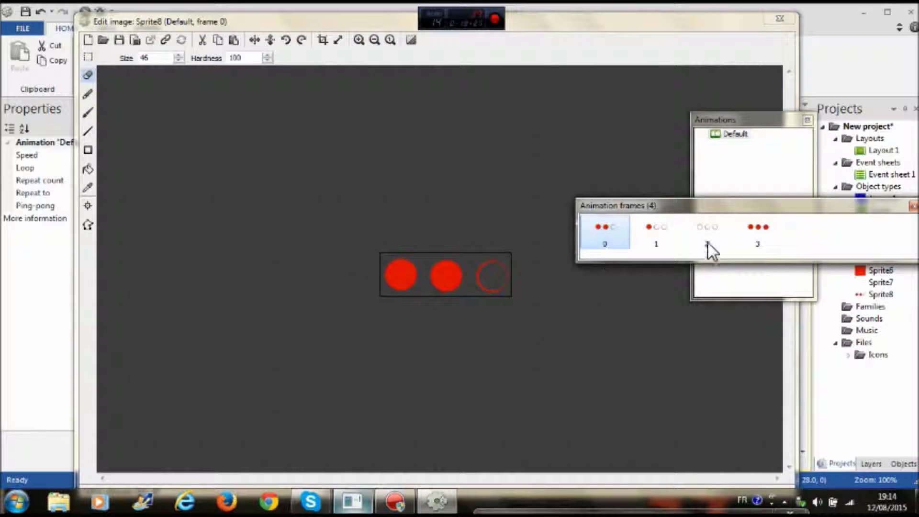
pyautogui.moveTo(710, 206); pyautogui.dragTo(517, 206)
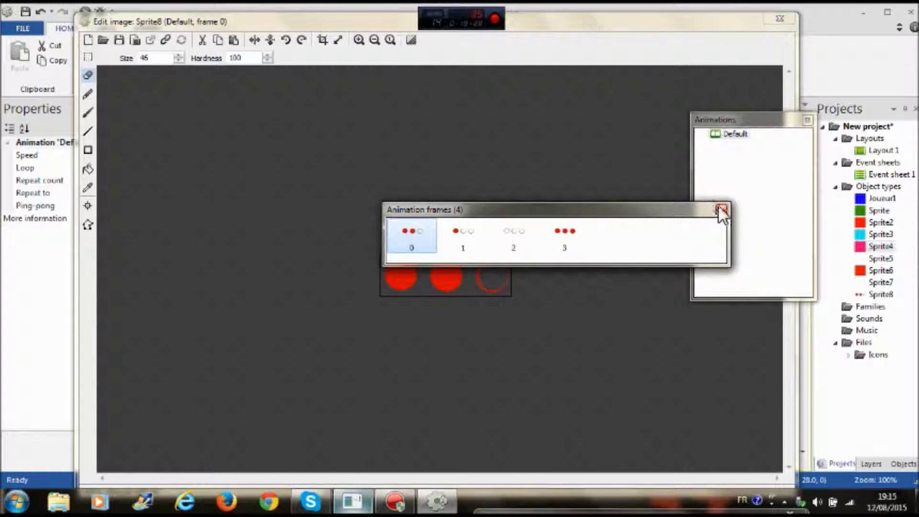
pyautogui.click(723, 208)
# Set the Sprite8 Set animation actions of the Vie = 2 and Vie = 1 events to play from the current frame
pyautogui.click(360, 103)
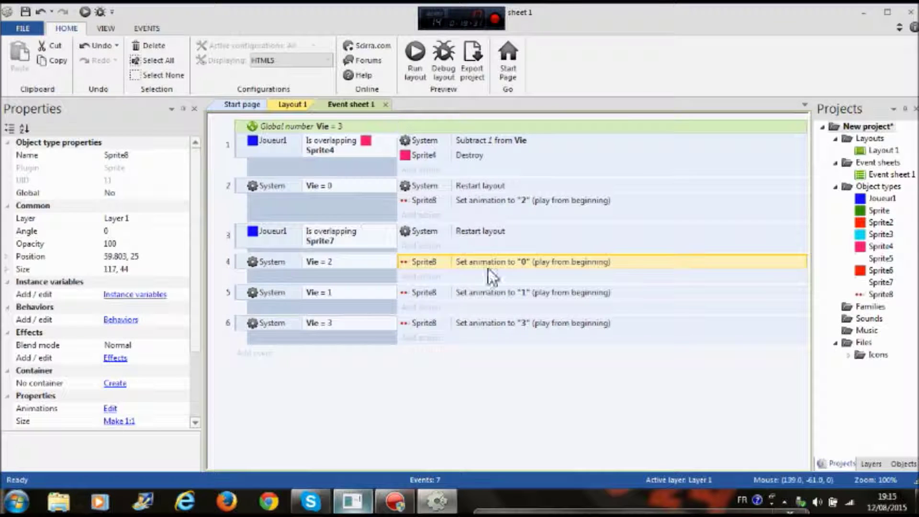
pyautogui.doubleClick(470, 262)
pyautogui.click(417, 267)
pyautogui.click(405, 279)
pyautogui.click(526, 311)
pyautogui.doubleClick(525, 294)
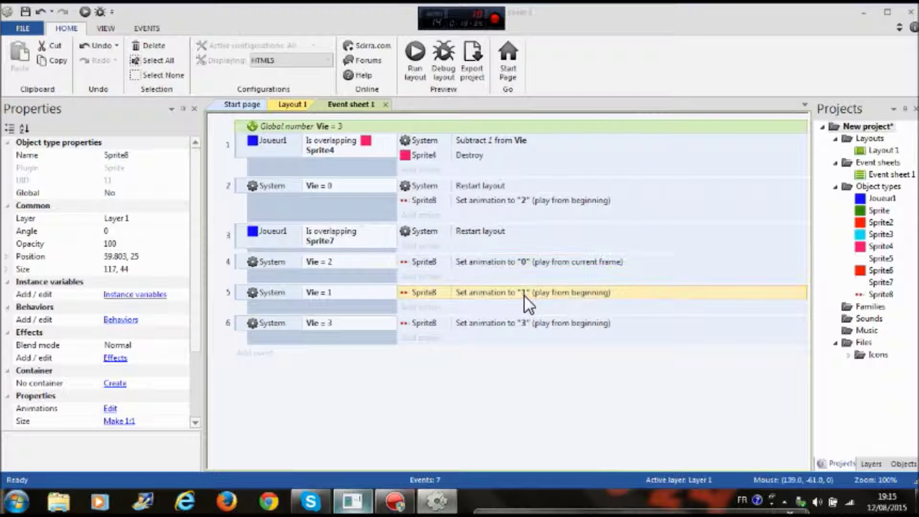
pyautogui.click(481, 269)
pyautogui.click(471, 282)
pyautogui.click(514, 311)
# Set the Sprite8 Set animation actions of the Vie = 3 and Vie = 0 events to play from the current frame
pyautogui.doubleClick(555, 324)
pyautogui.click(507, 269)
pyautogui.click(477, 281)
pyautogui.click(508, 313)
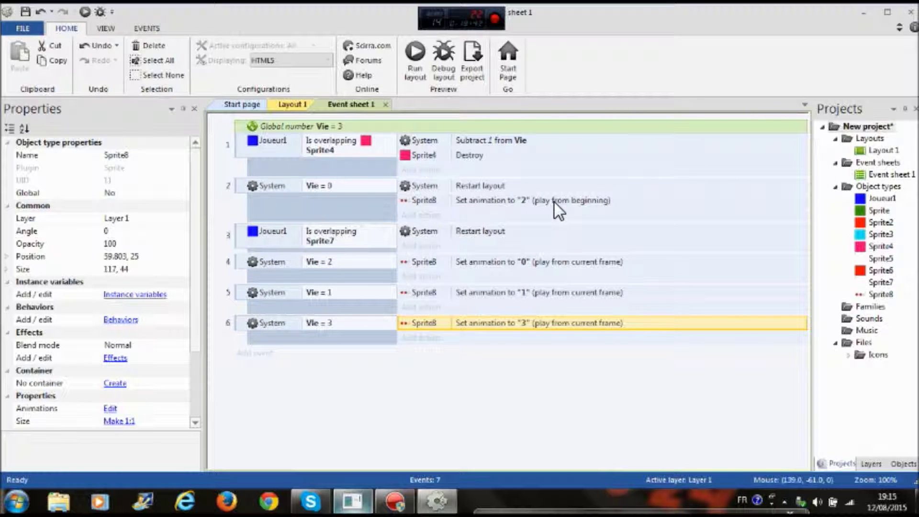
pyautogui.doubleClick(553, 203)
pyautogui.click(413, 267)
pyautogui.click(397, 280)
pyautogui.click(515, 310)
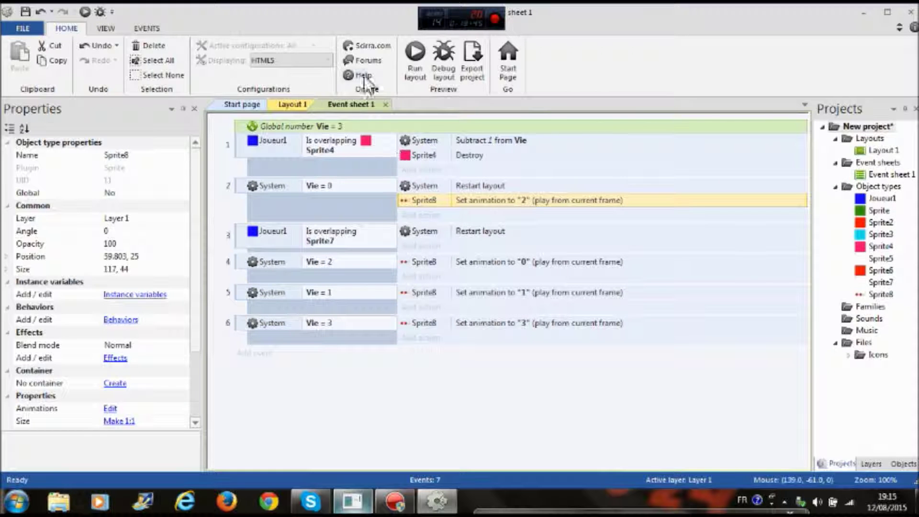
# Preview the layout and move the player through the Sprite4 obstacles to check the life dots, then close the preview
pyautogui.click(415, 70)
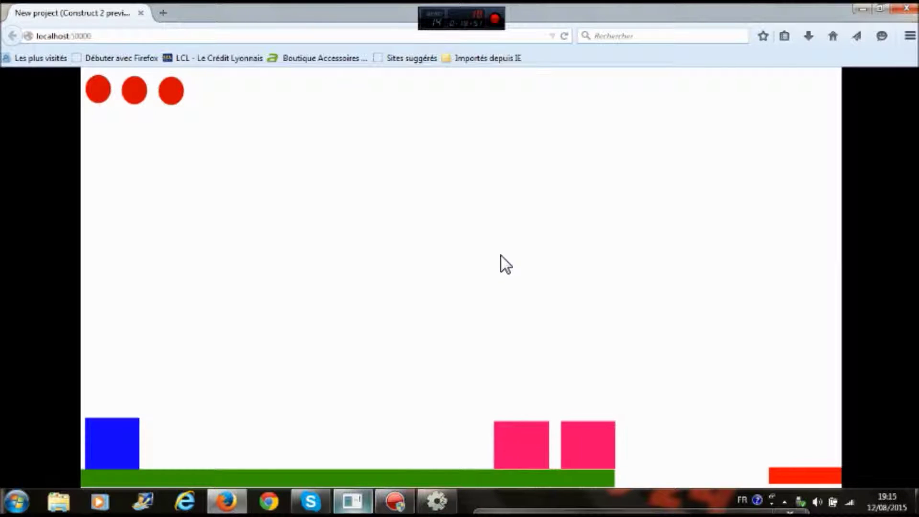
pyautogui.press('Right')
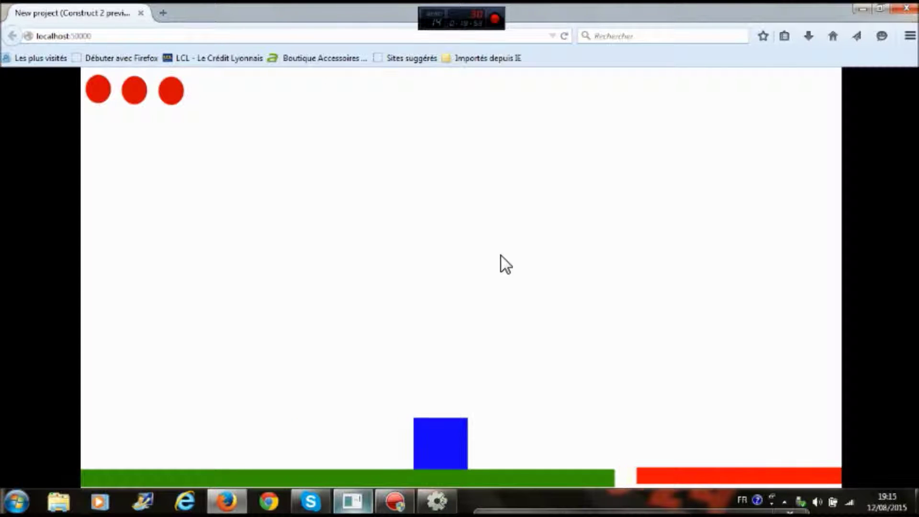
pyautogui.click(907, 8)
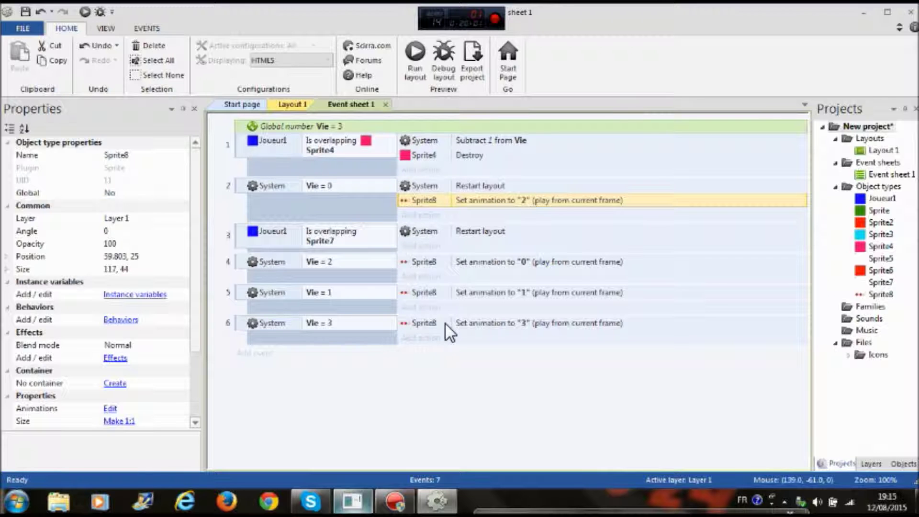
# Try to move frame 3 to the start of Sprite8's Default animation, then close the image editor
pyautogui.click(282, 100)
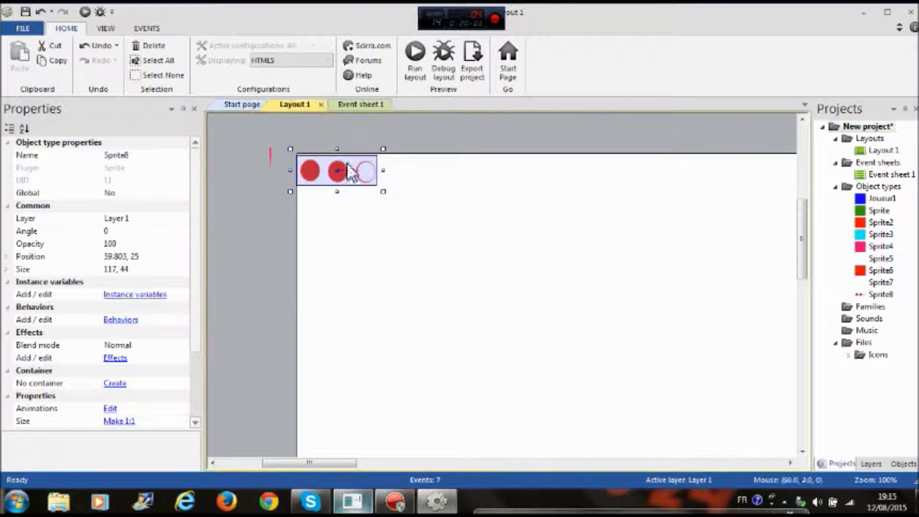
pyautogui.doubleClick(322, 174)
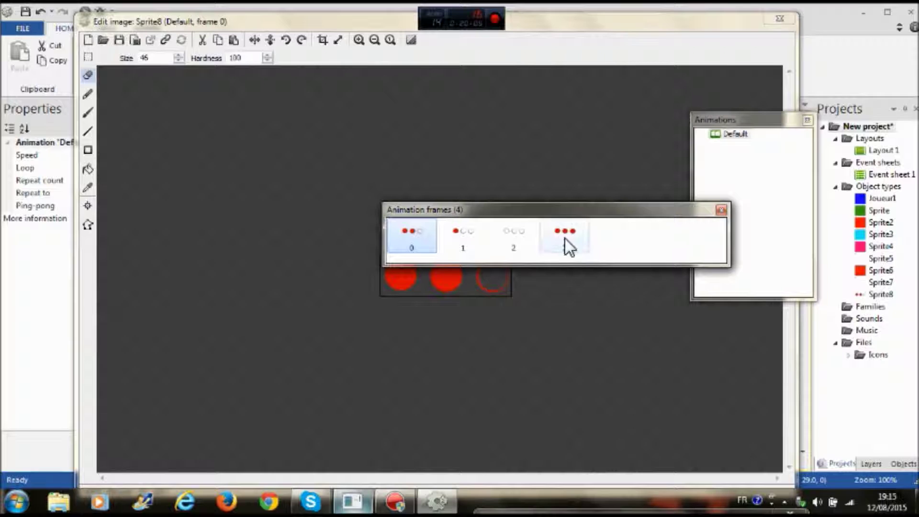
pyautogui.moveTo(567, 238); pyautogui.dragTo(408, 221)
pyautogui.moveTo(621, 255); pyautogui.dragTo(621, 253)
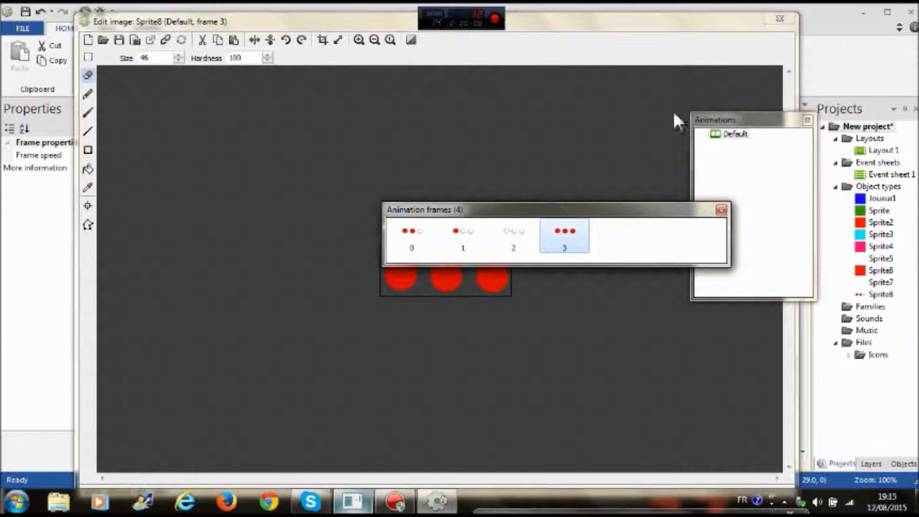
pyautogui.click(780, 20)
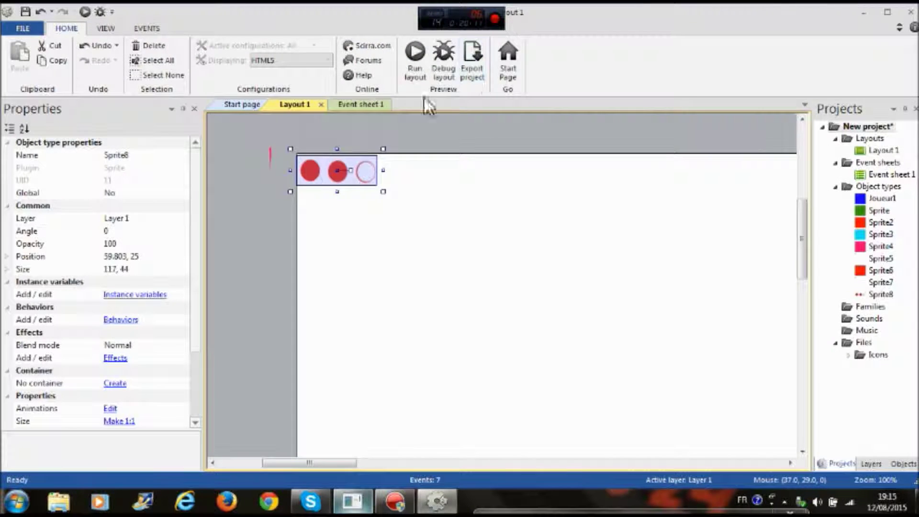
# Replace the Set animation action of the Vie = 2 event with a Sprite8 Set frame action using frame 0
pyautogui.click(364, 106)
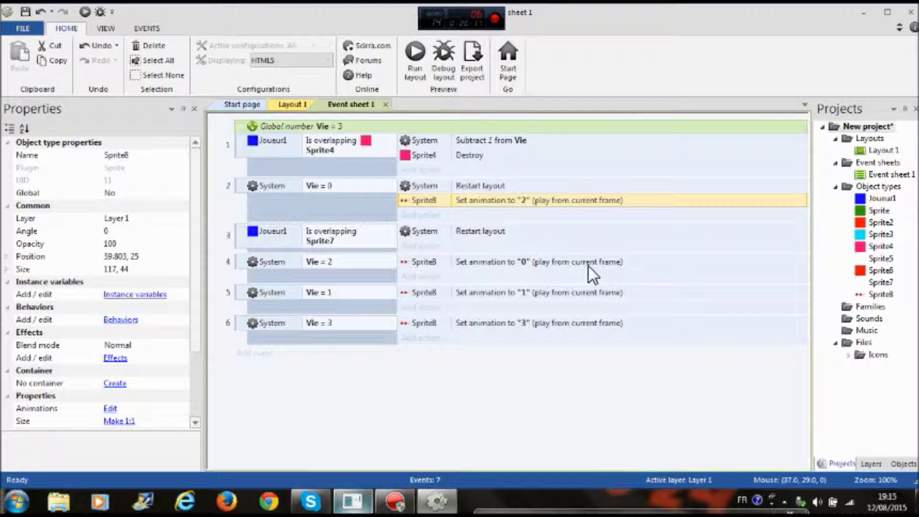
pyautogui.click(562, 265)
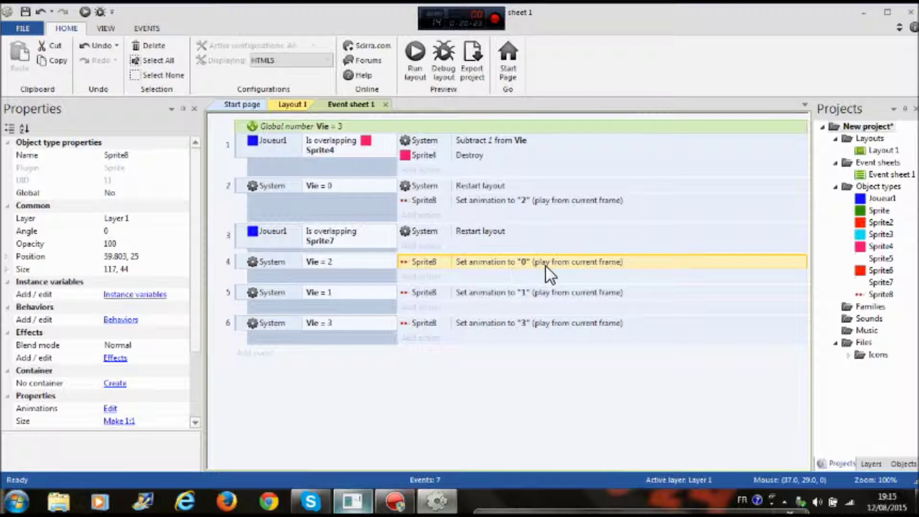
pyautogui.click(422, 276)
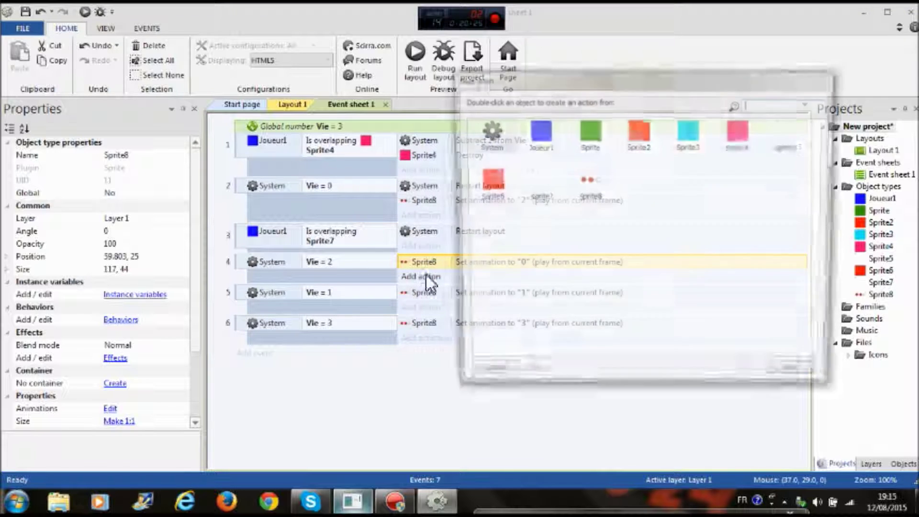
pyautogui.doubleClick(593, 182)
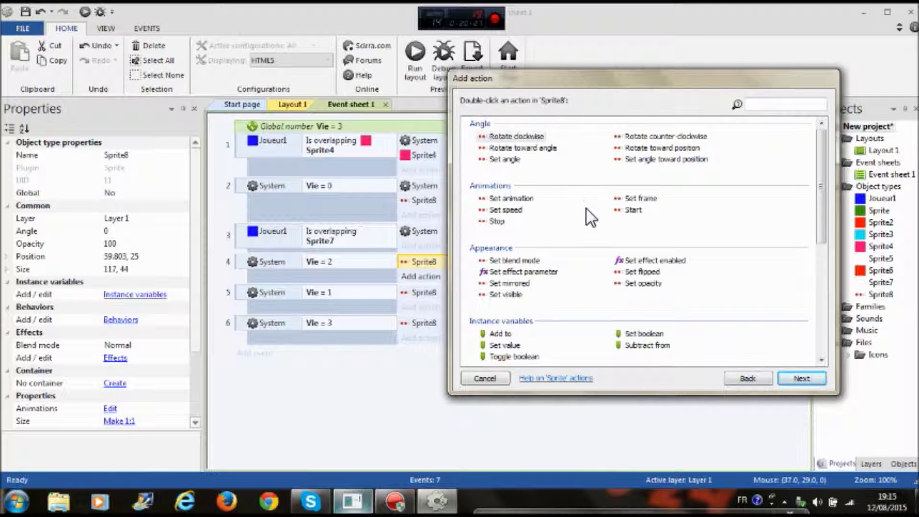
pyautogui.doubleClick(641, 198)
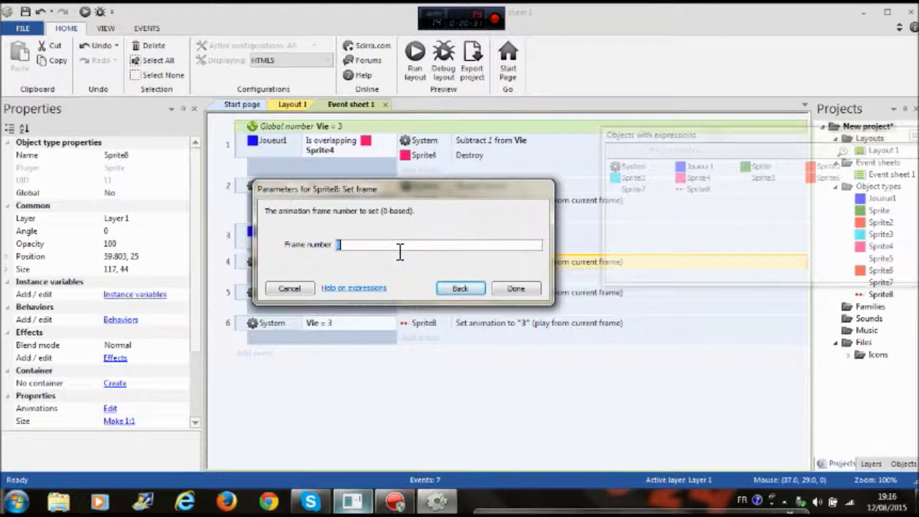
pyautogui.moveTo(424, 188); pyautogui.dragTo(231, 176)
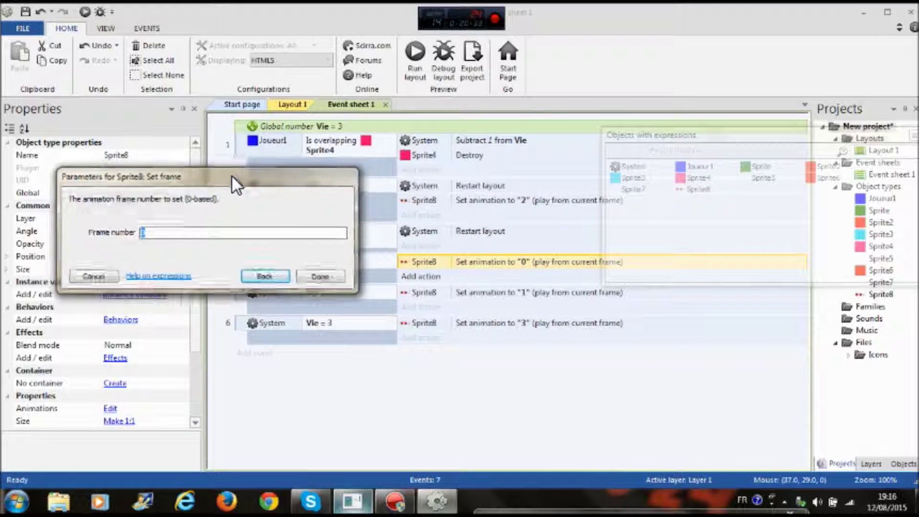
pyautogui.click(322, 280)
pyautogui.rightClick(510, 263)
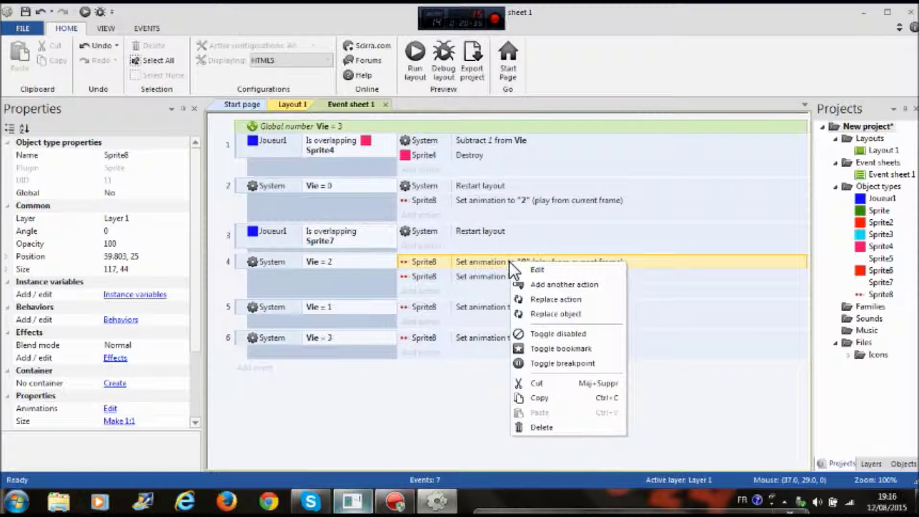
pyautogui.click(546, 427)
# Replace the Set animation action of the Vie = 1 event with a Sprite8 Set frame action using frame 1
pyautogui.click(428, 295)
pyautogui.click(424, 306)
pyautogui.doubleClick(591, 182)
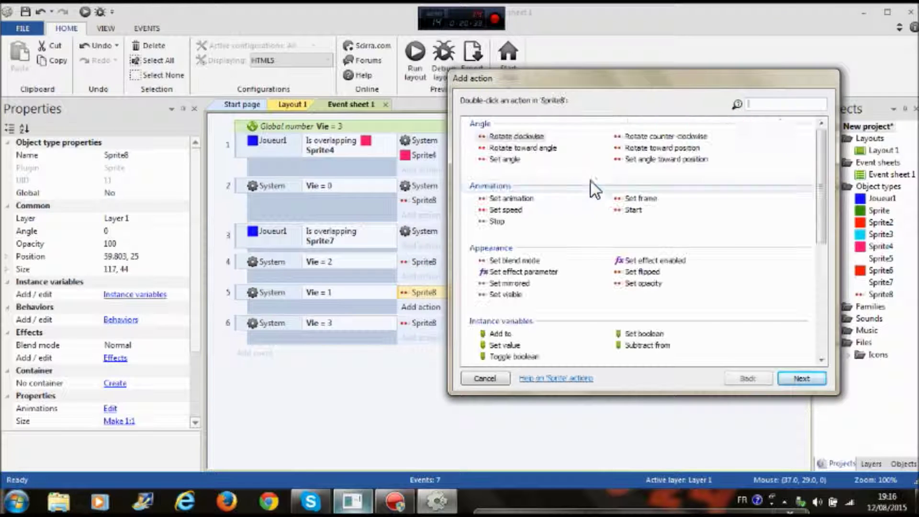
pyautogui.doubleClick(640, 198)
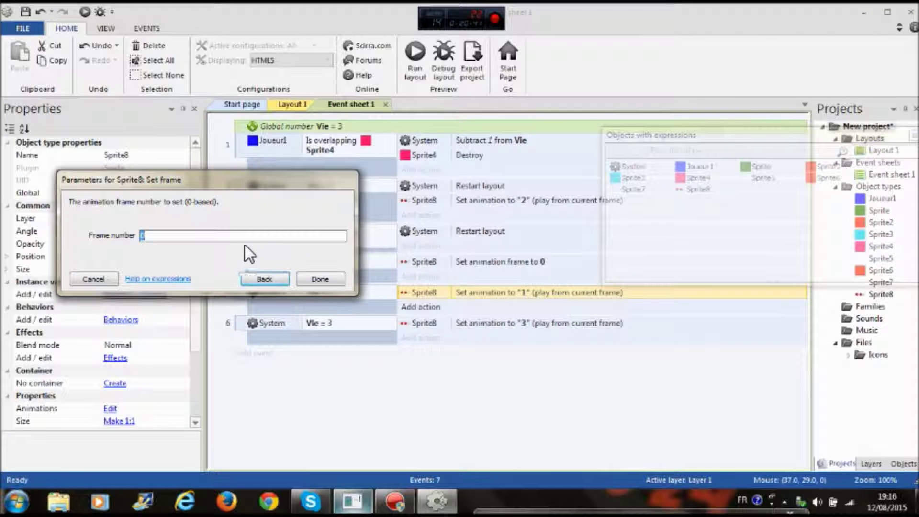
pyautogui.write('&')
pyautogui.press('BackSpace')
pyautogui.press('capslock')
pyautogui.write('1')
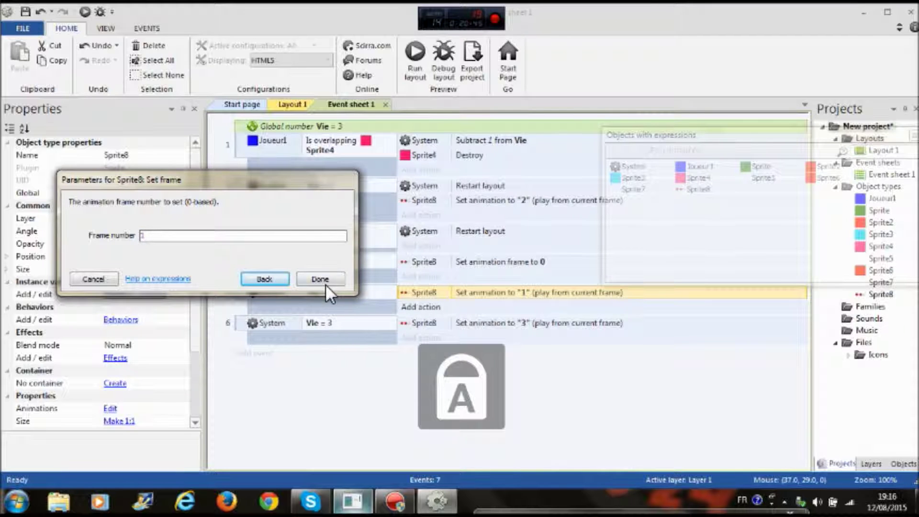
pyautogui.click(320, 279)
pyautogui.rightClick(495, 294)
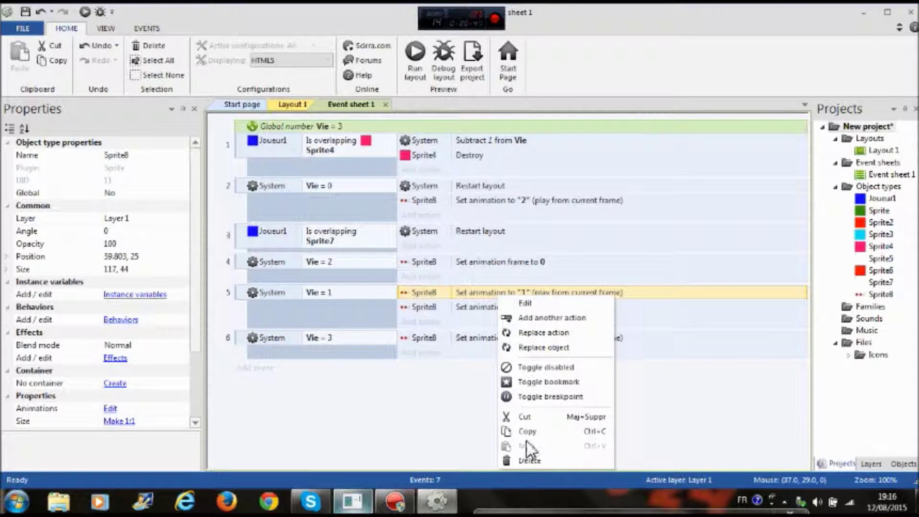
pyautogui.click(532, 457)
# Replace the Set animation action of the Vie = 3 event with a Sprite8 Set frame action using frame 3
pyautogui.click(431, 338)
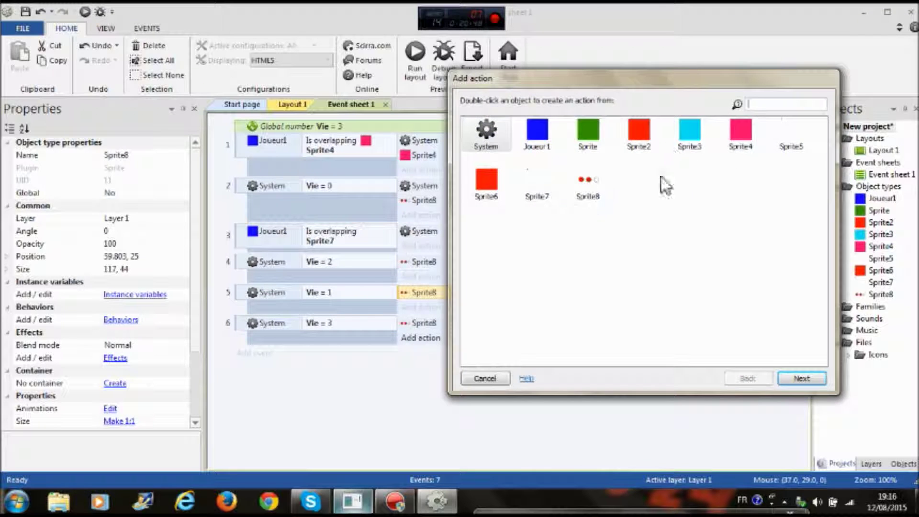
pyautogui.doubleClick(592, 193)
pyautogui.doubleClick(639, 199)
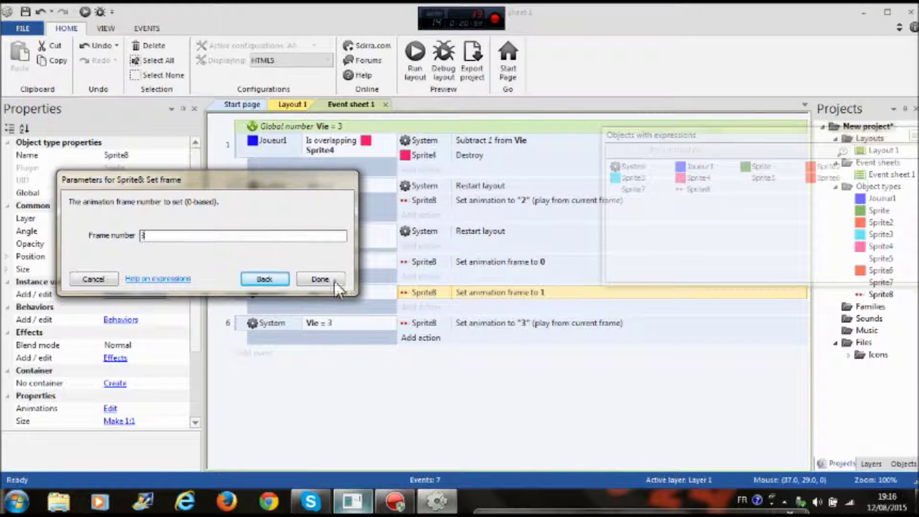
pyautogui.click(321, 279)
pyautogui.click(447, 324)
pyautogui.rightClick(447, 323)
pyautogui.click(469, 312)
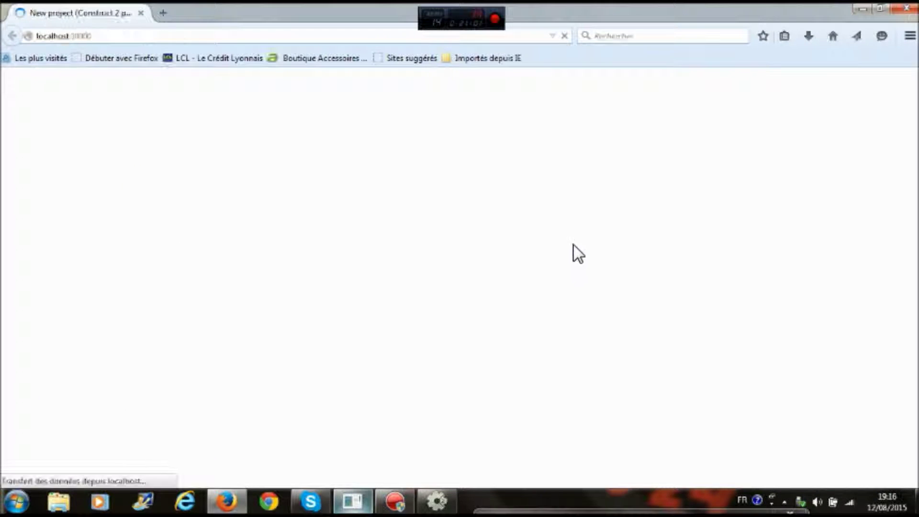
# Preview the layout, moving and jumping the player through the obstacles to check the life dots, then close the preview
pyautogui.press('Right')
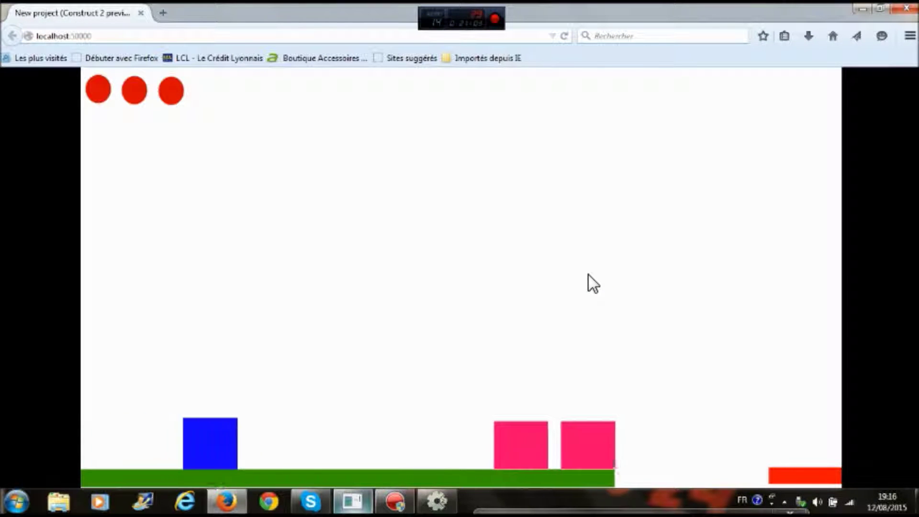
pyautogui.press('Left')
pyautogui.press('Right')
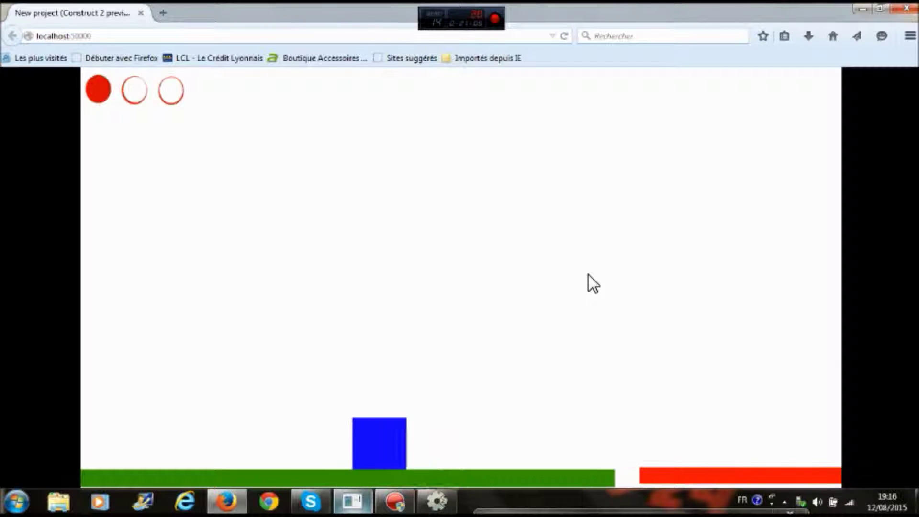
pyautogui.press('Up')
pyautogui.press('Up')
pyautogui.press('Right')
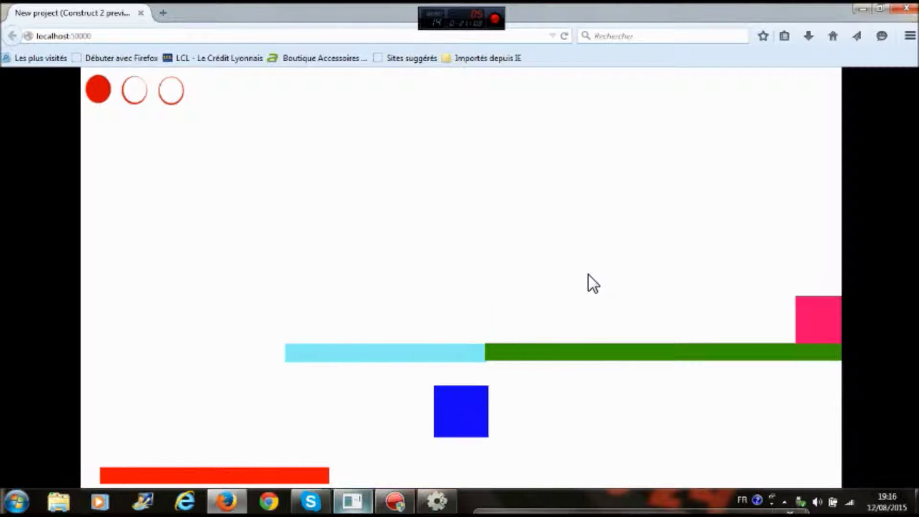
pyautogui.press('Right')
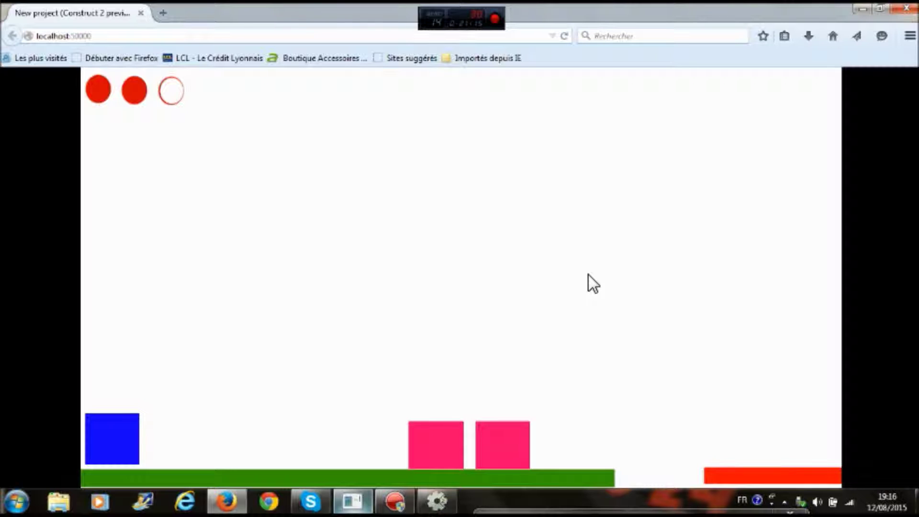
pyautogui.hotkey('alt', 'F4')
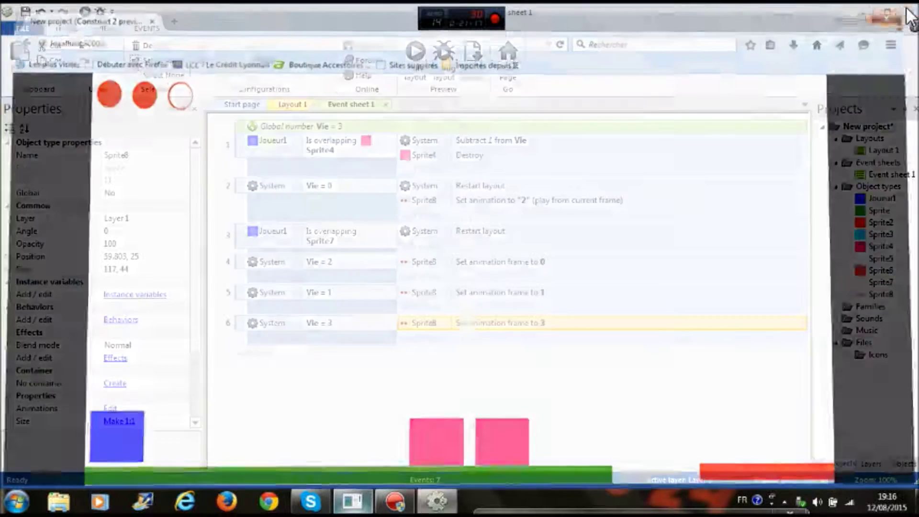
# Delete the two pink Sprite4 obstacles near the player's starting point in Layout 1
pyautogui.click(295, 102)
pyautogui.scroll(-5, 526, 337)
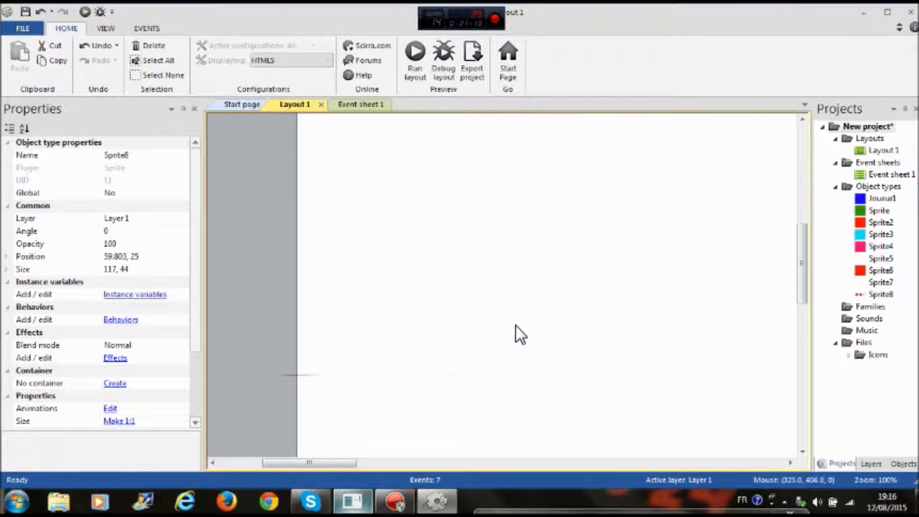
pyautogui.rightClick(567, 440)
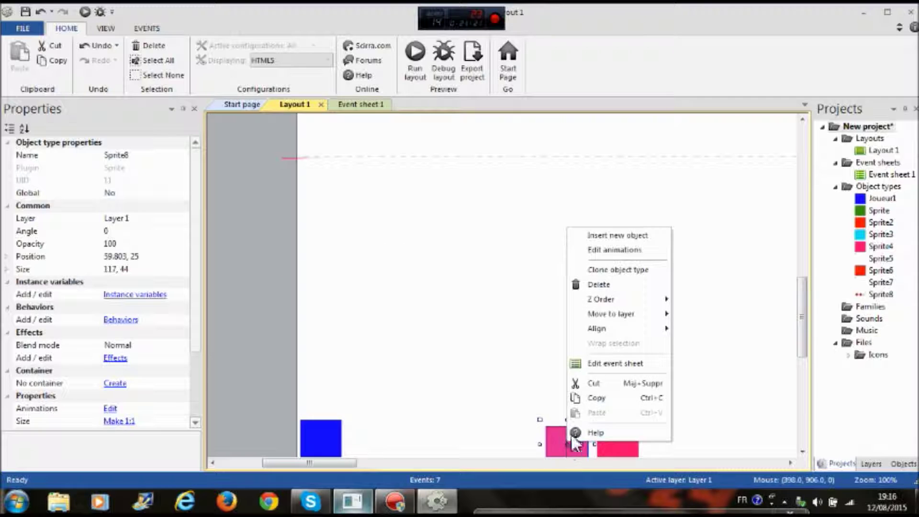
pyautogui.click(604, 284)
pyautogui.scroll(-2, 596, 372)
pyautogui.rightClick(616, 332)
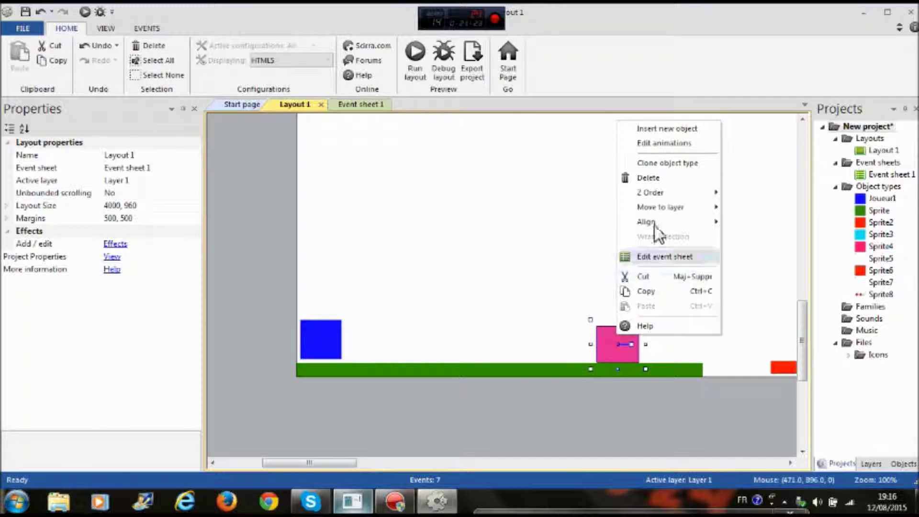
pyautogui.click(645, 178)
# Minimize Construct 2 to show the Windows desktop
pyautogui.click(25, 29)
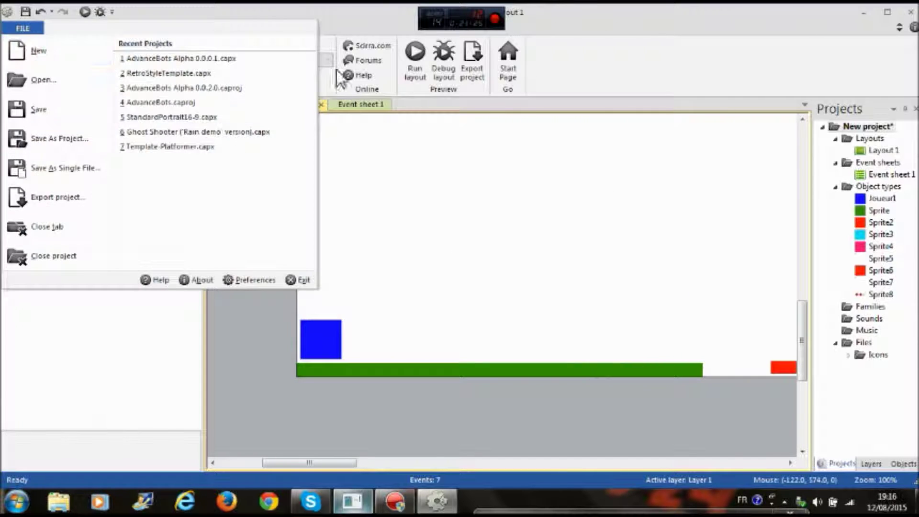
pyautogui.click(864, 12)
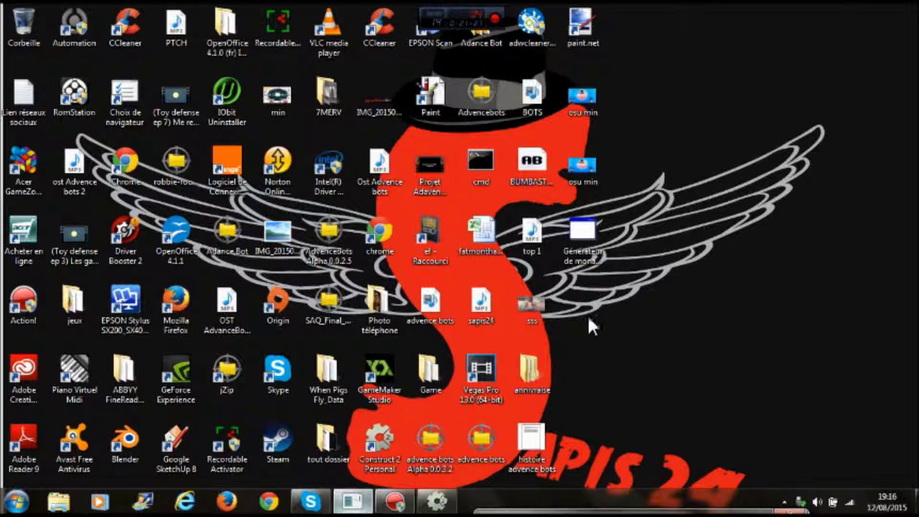
pyautogui.rightClick(616, 301)
pyautogui.moveTo(645, 243)
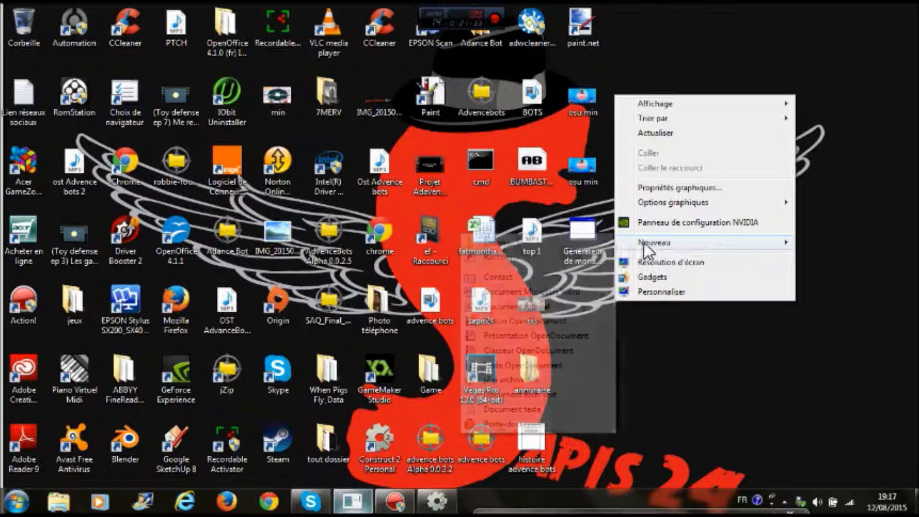
pyautogui.click(527, 251)
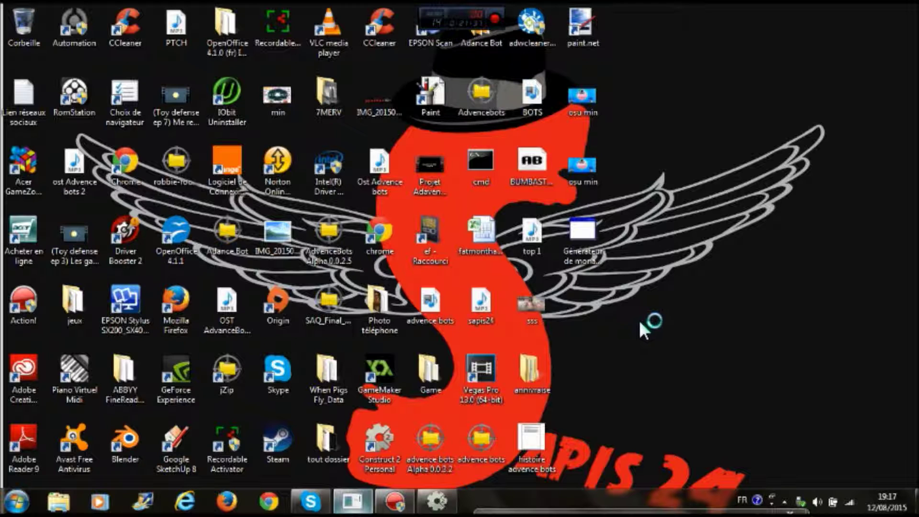
pyautogui.rightClick(601, 391)
pyautogui.click(654, 98)
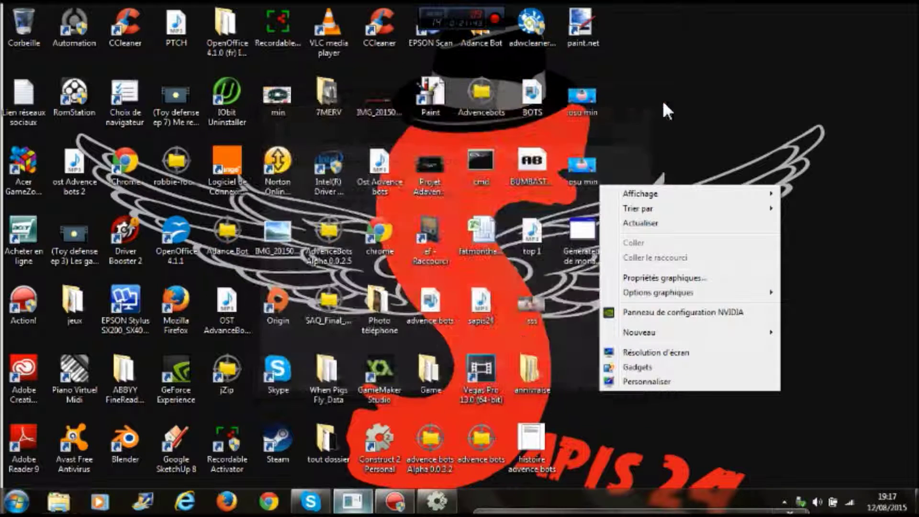
# Create a desktop folder named Tuto Games and place it just beside the other icons
pyautogui.moveTo(700, 335)
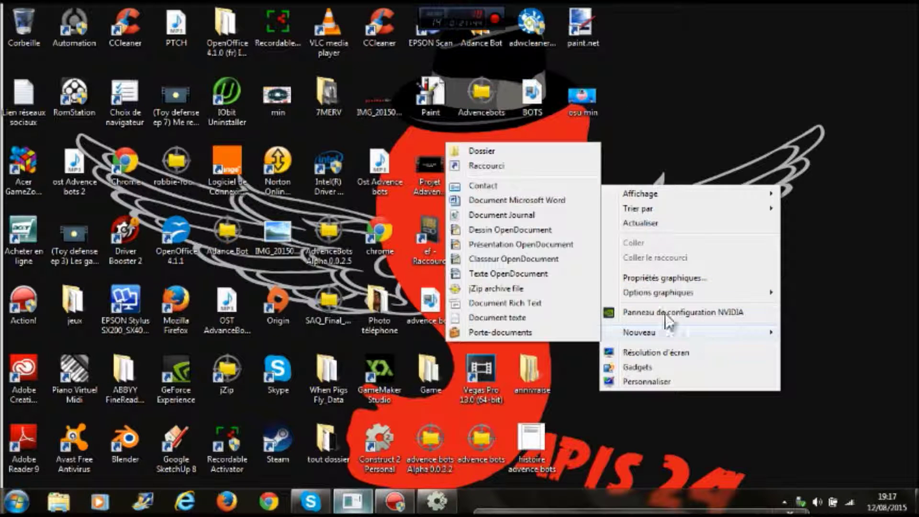
pyautogui.click(527, 149)
pyautogui.press('BackSpace')
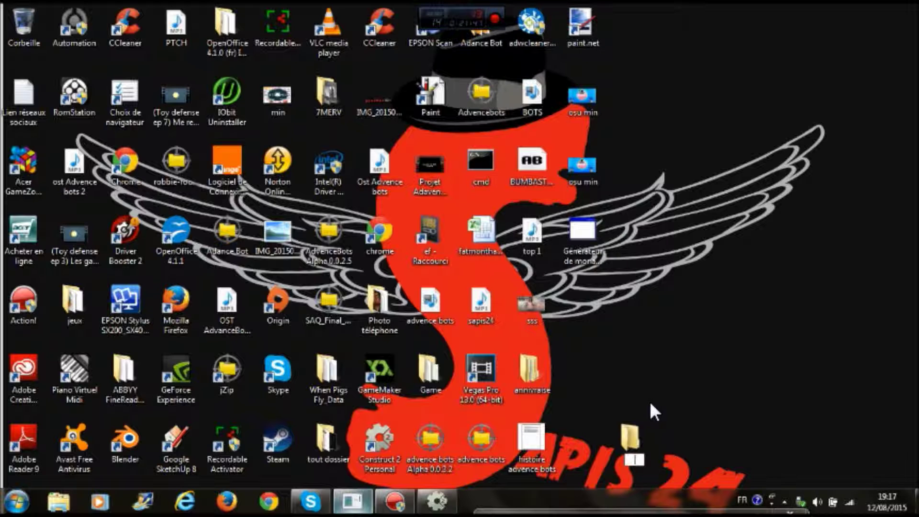
pyautogui.press('capslock')
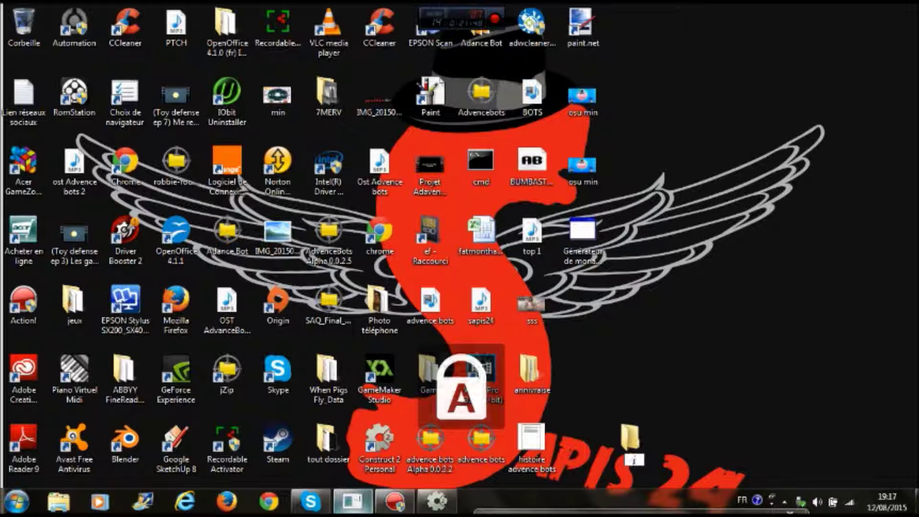
pyautogui.press('capslock')
pyautogui.write('Gil')
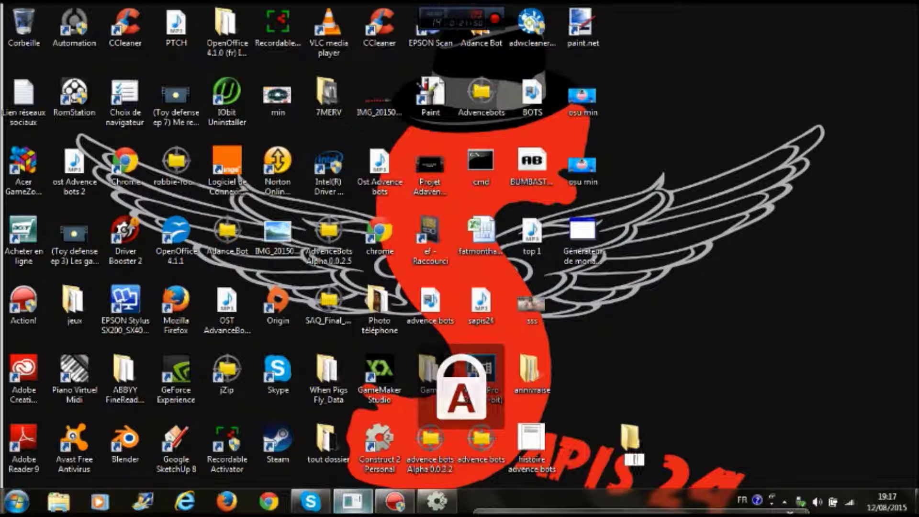
pyautogui.write('o')
pyautogui.press('capslock')
pyautogui.write('C')
pyautogui.press('capslock')
pyautogui.write('onses')
pyautogui.press('Return')
pyautogui.moveTo(642, 438); pyautogui.dragTo(591, 328)
# Switch back to Construct 2 and save the project as Tuto jeux.capx in the desktop's Tuto Games folder
pyautogui.click(437, 502)
pyautogui.click(30, 24)
pyautogui.click(42, 110)
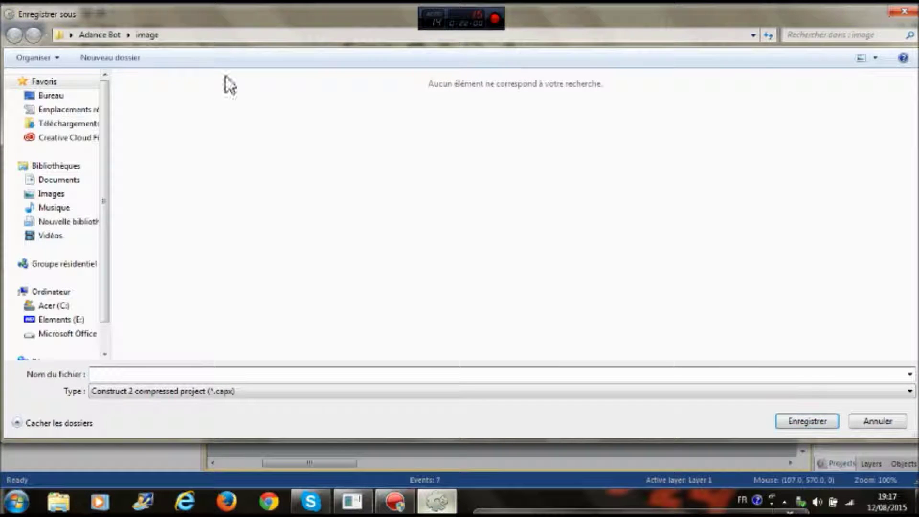
pyautogui.click(57, 96)
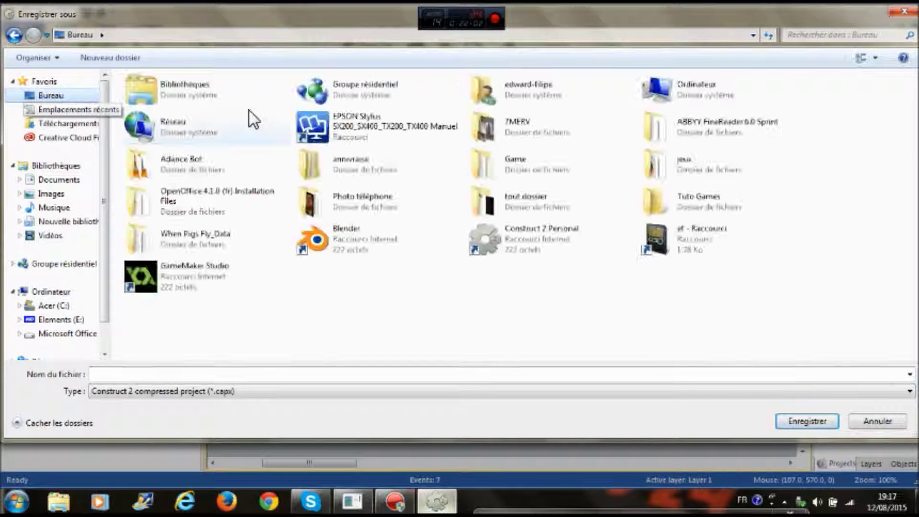
pyautogui.doubleClick(703, 203)
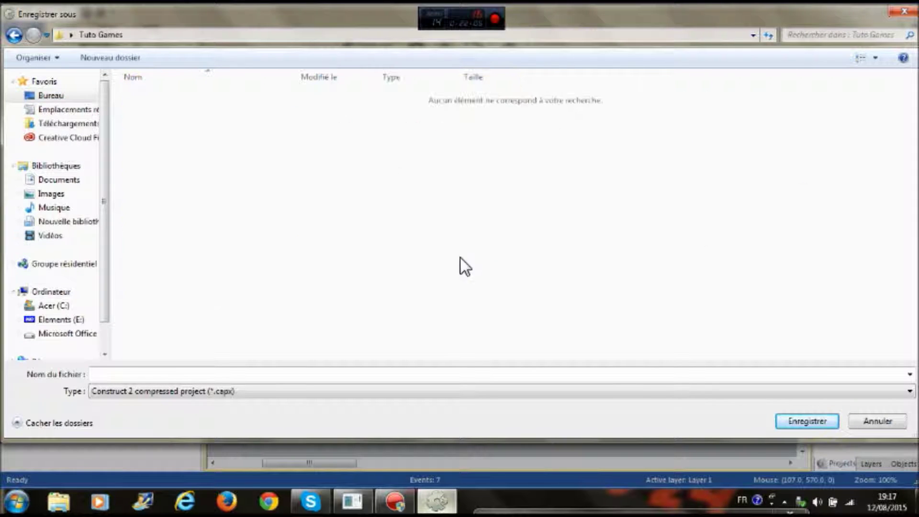
pyautogui.click(274, 377)
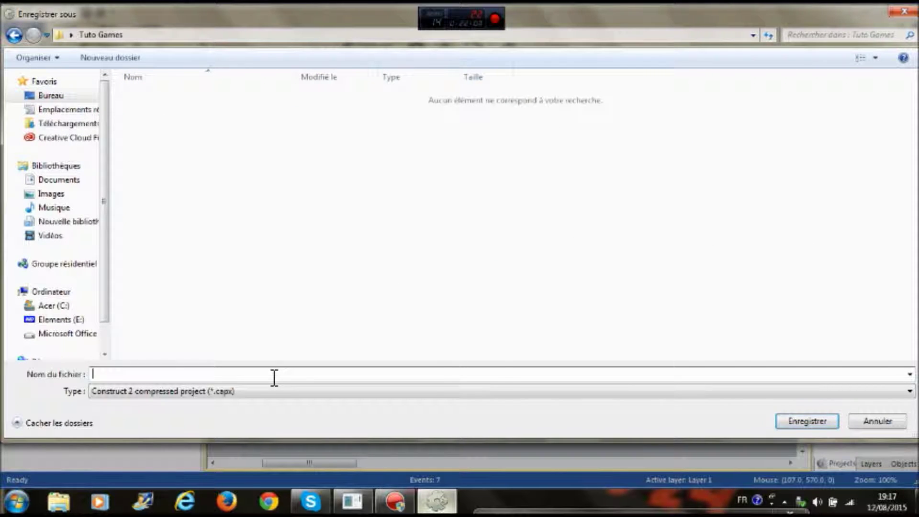
pyautogui.press('capslock')
pyautogui.write('T')
pyautogui.press('capslock')
pyautogui.write('uto')
pyautogui.click(789, 415)
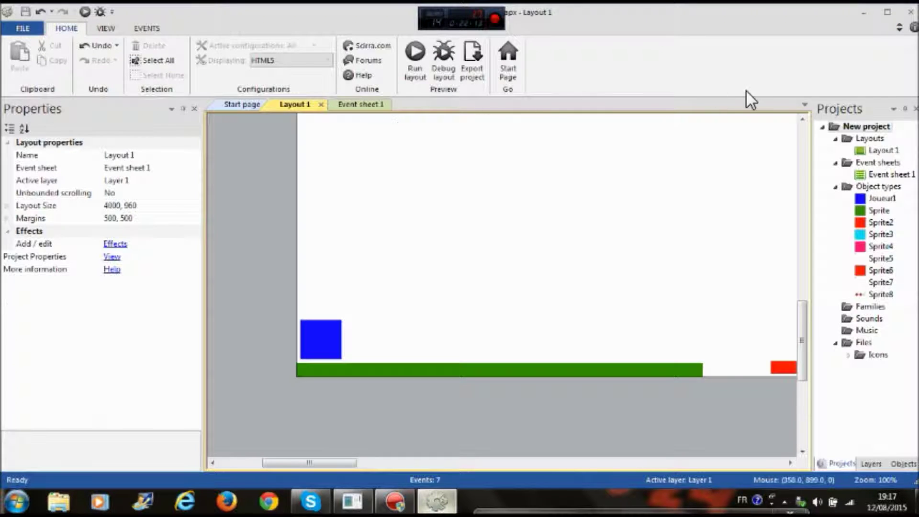
# Close the saved project and return to the start page
pyautogui.rightClick(850, 125)
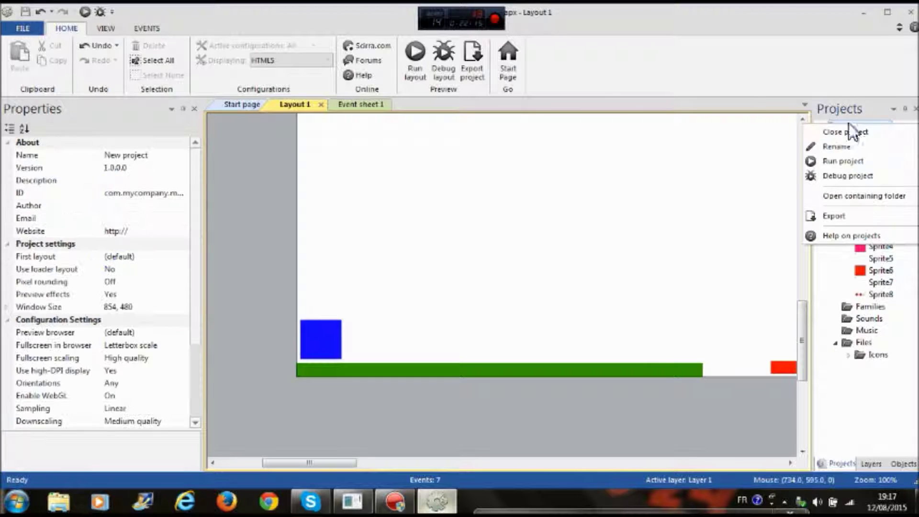
pyautogui.click(857, 136)
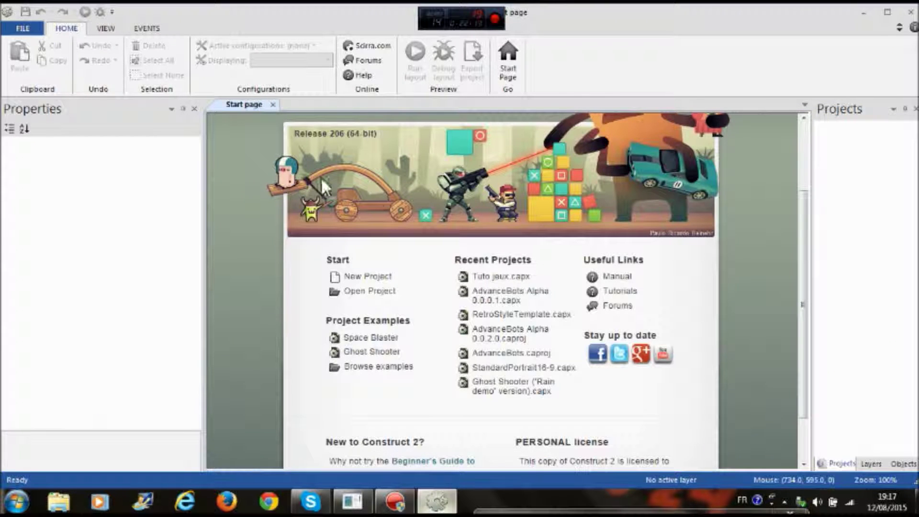
pyautogui.moveTo(803, 236); pyautogui.dragTo(834, 139)
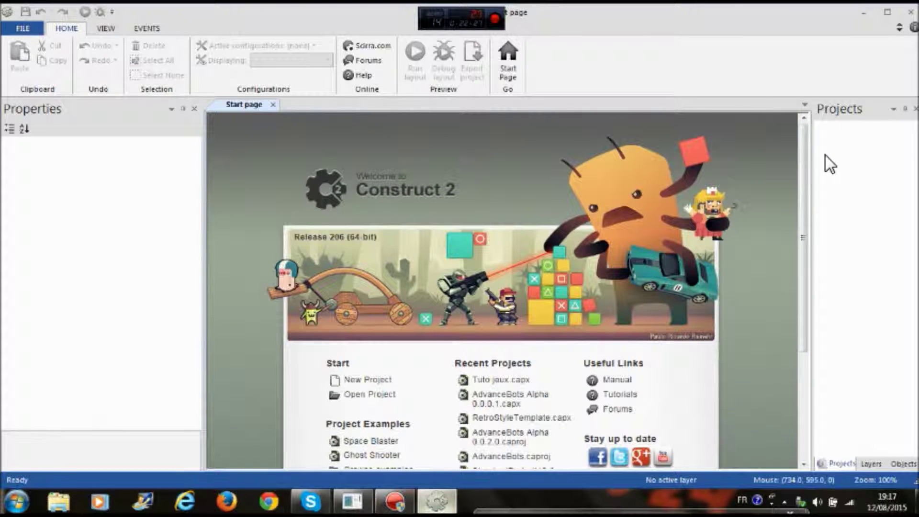